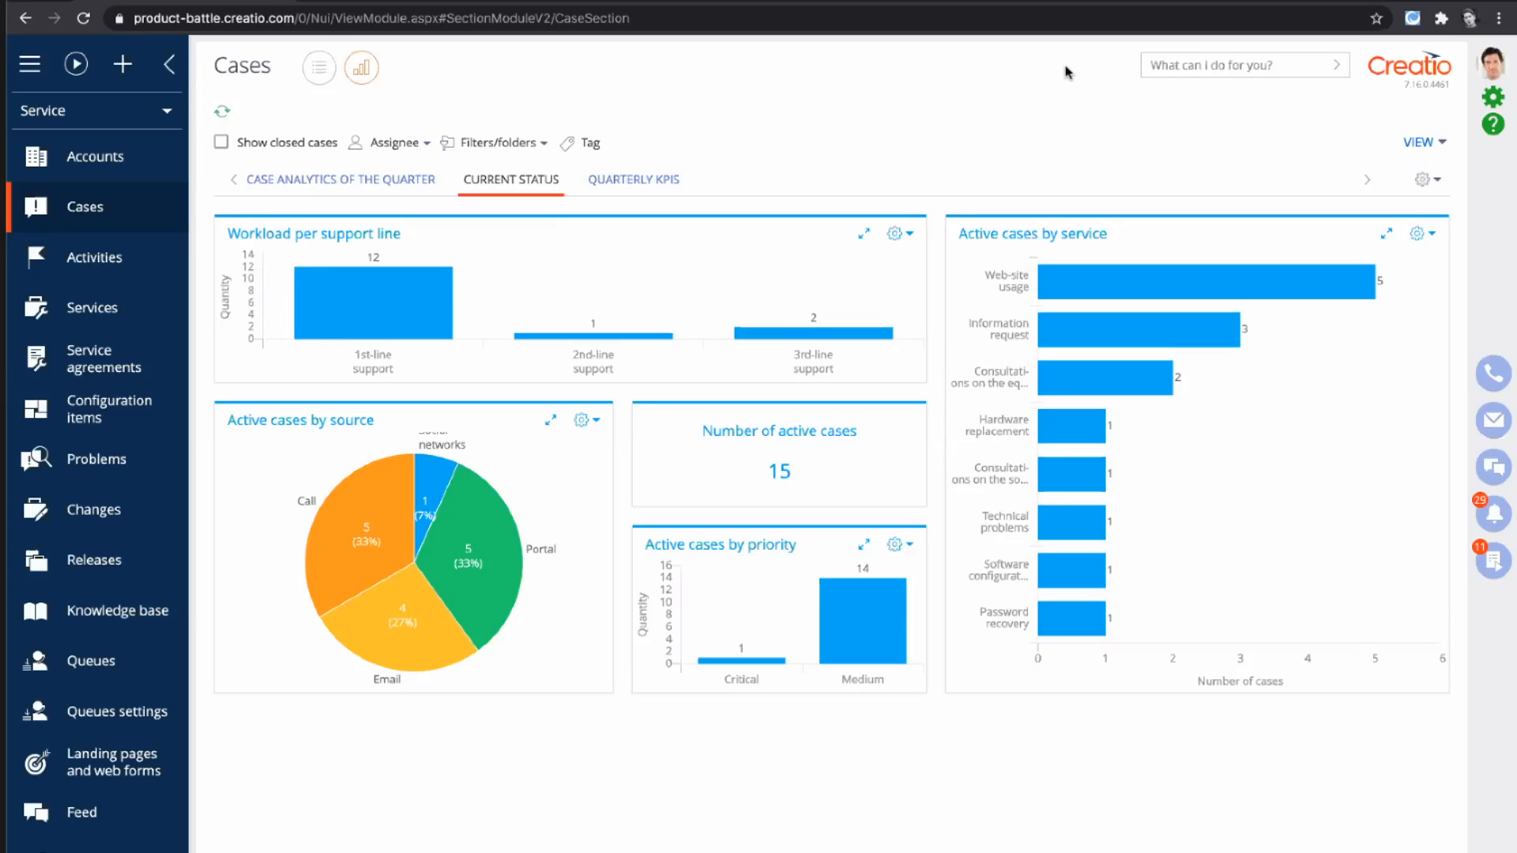
- Open the Errors in the equipment operation service and look at the available resolution time units
{"action": "left_click", "coordinate": [75, 314]}
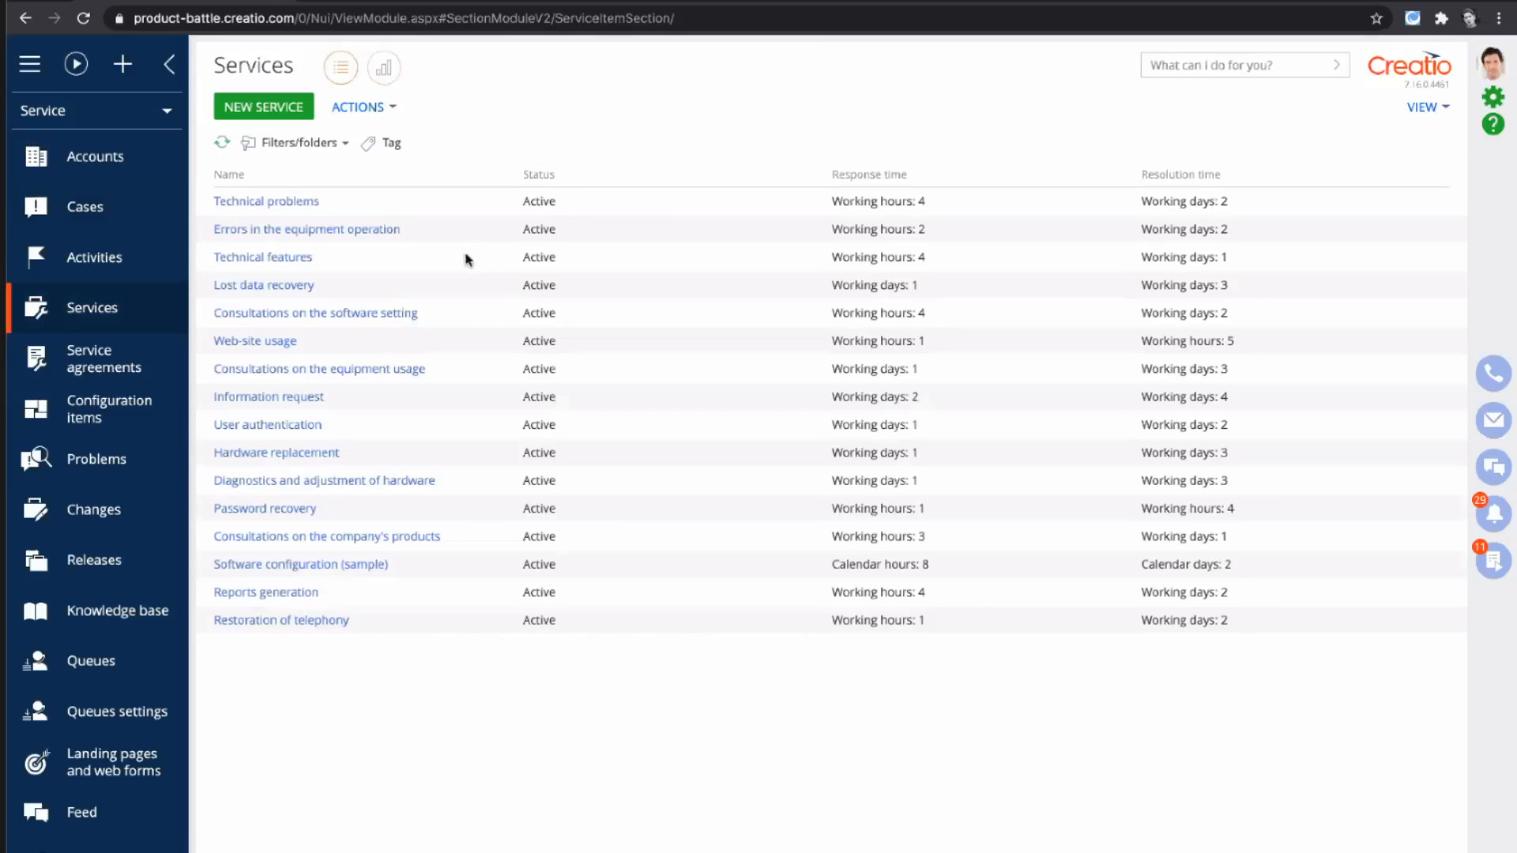
{"action": "left_click", "coordinate": [372, 230]}
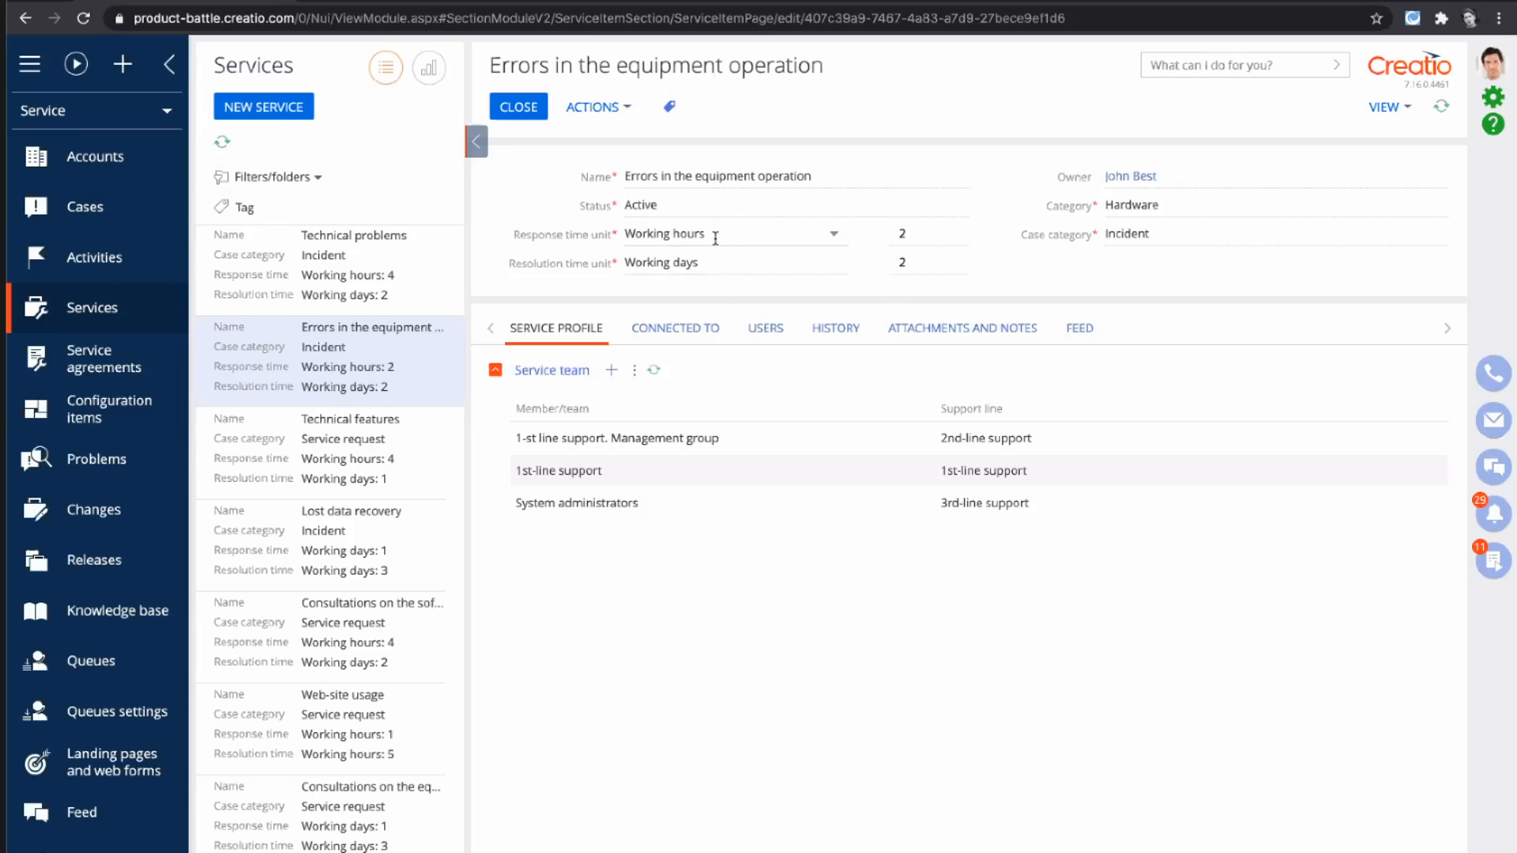
{"action": "left_click", "coordinate": [735, 264]}
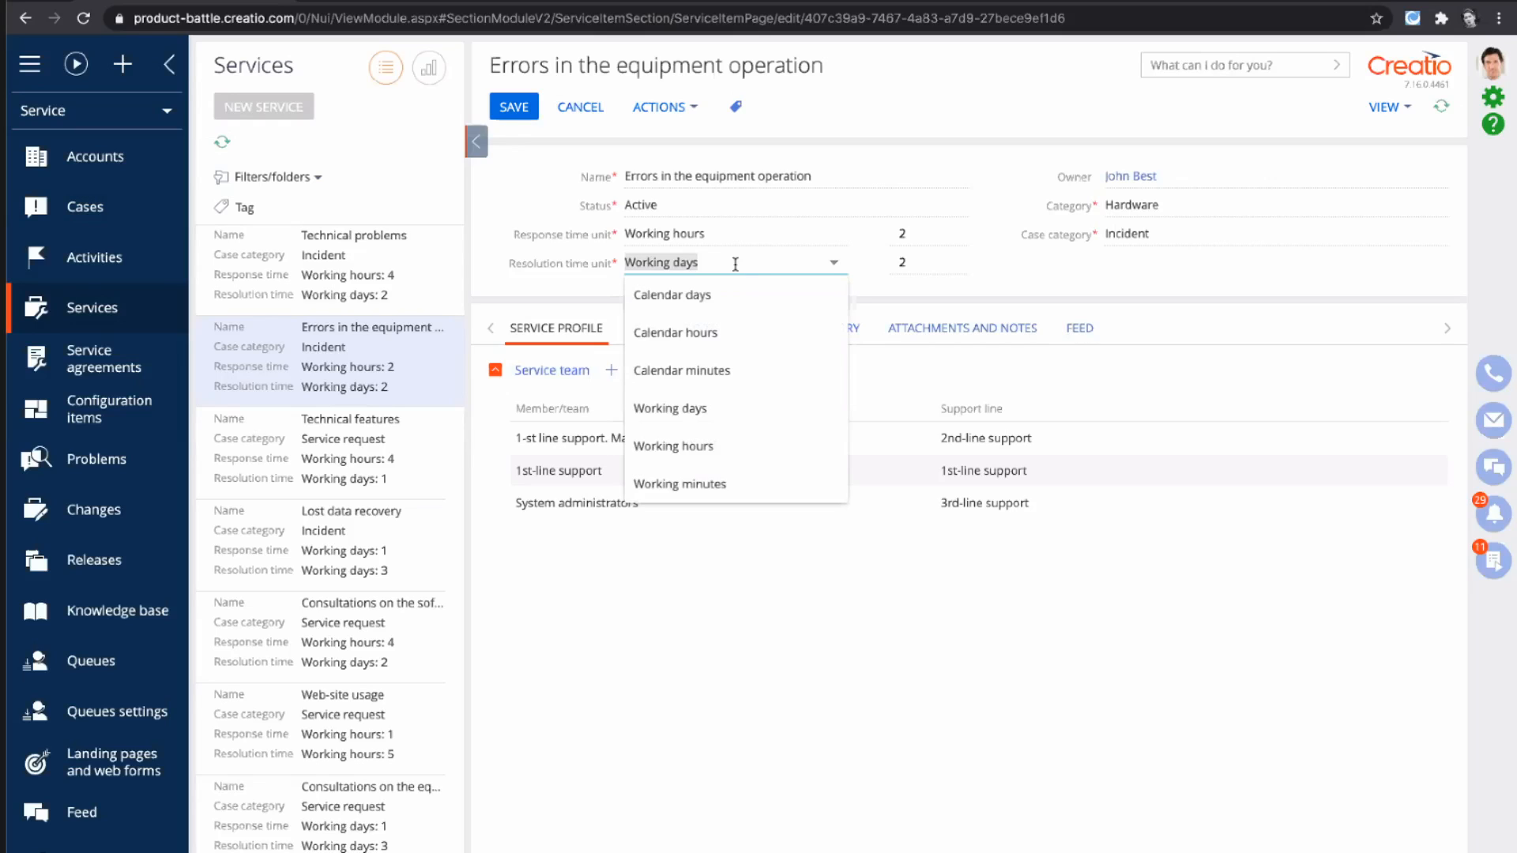
{"action": "left_click", "coordinate": [830, 639]}
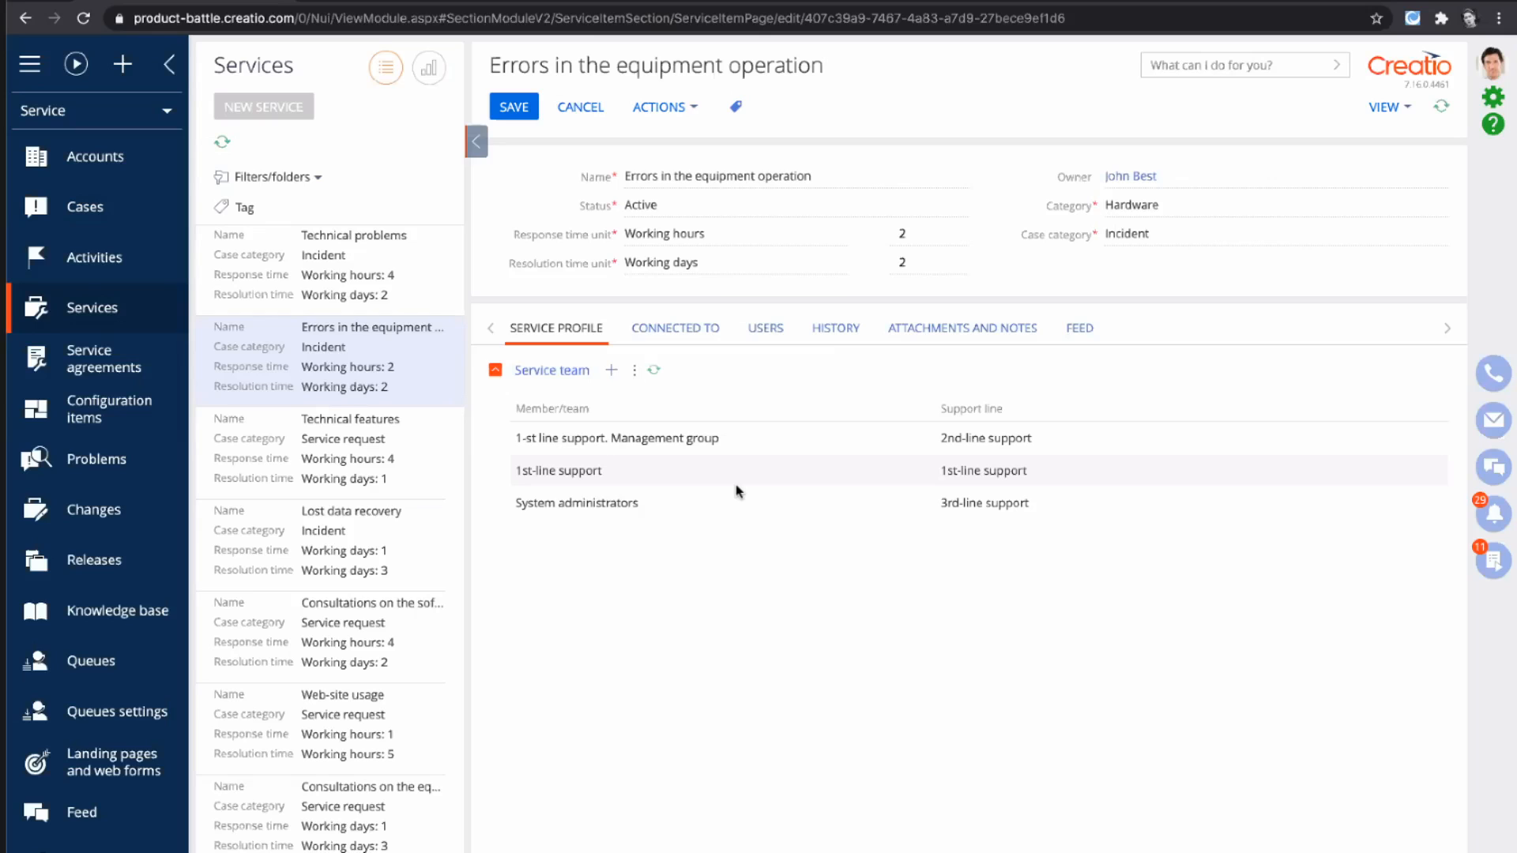
- Examine the configuration items and related services connected to the Errors in the equipment operation service
{"action": "left_click", "coordinate": [704, 348]}
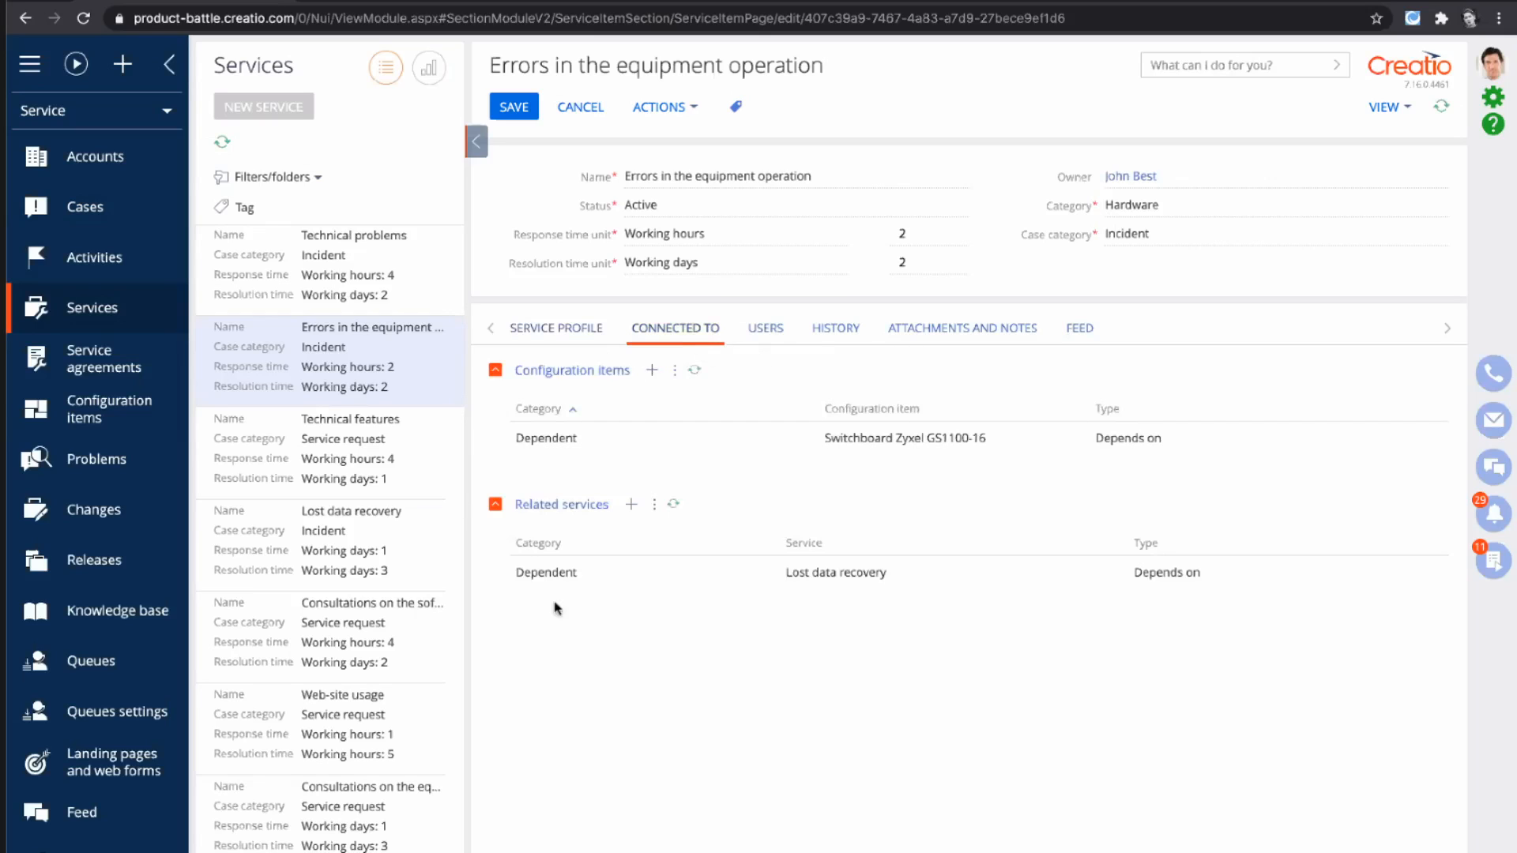
{"action": "left_click", "coordinate": [684, 572]}
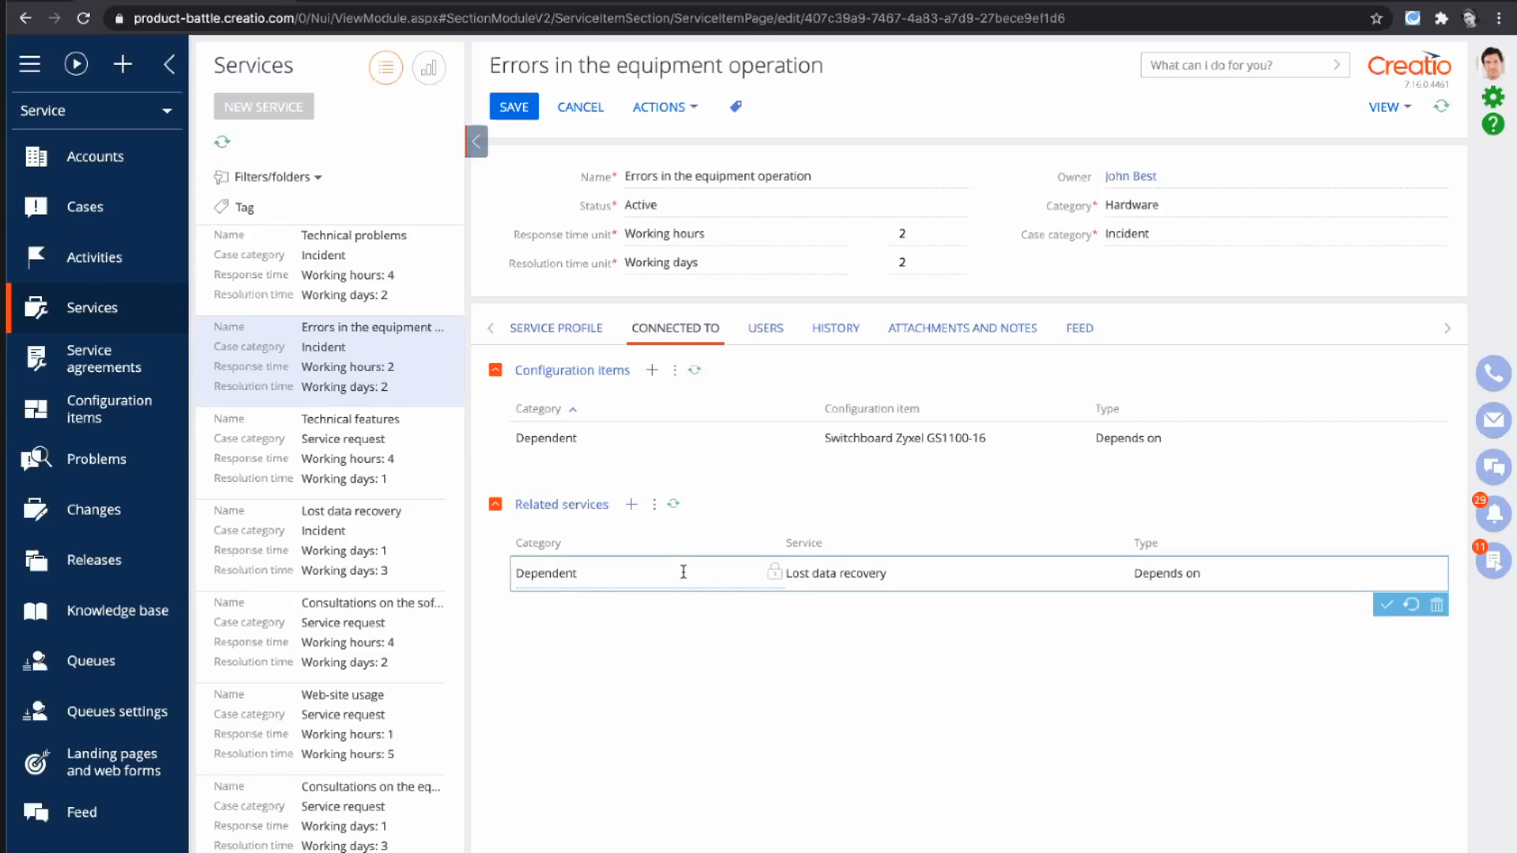
{"action": "left_click", "coordinate": [876, 559]}
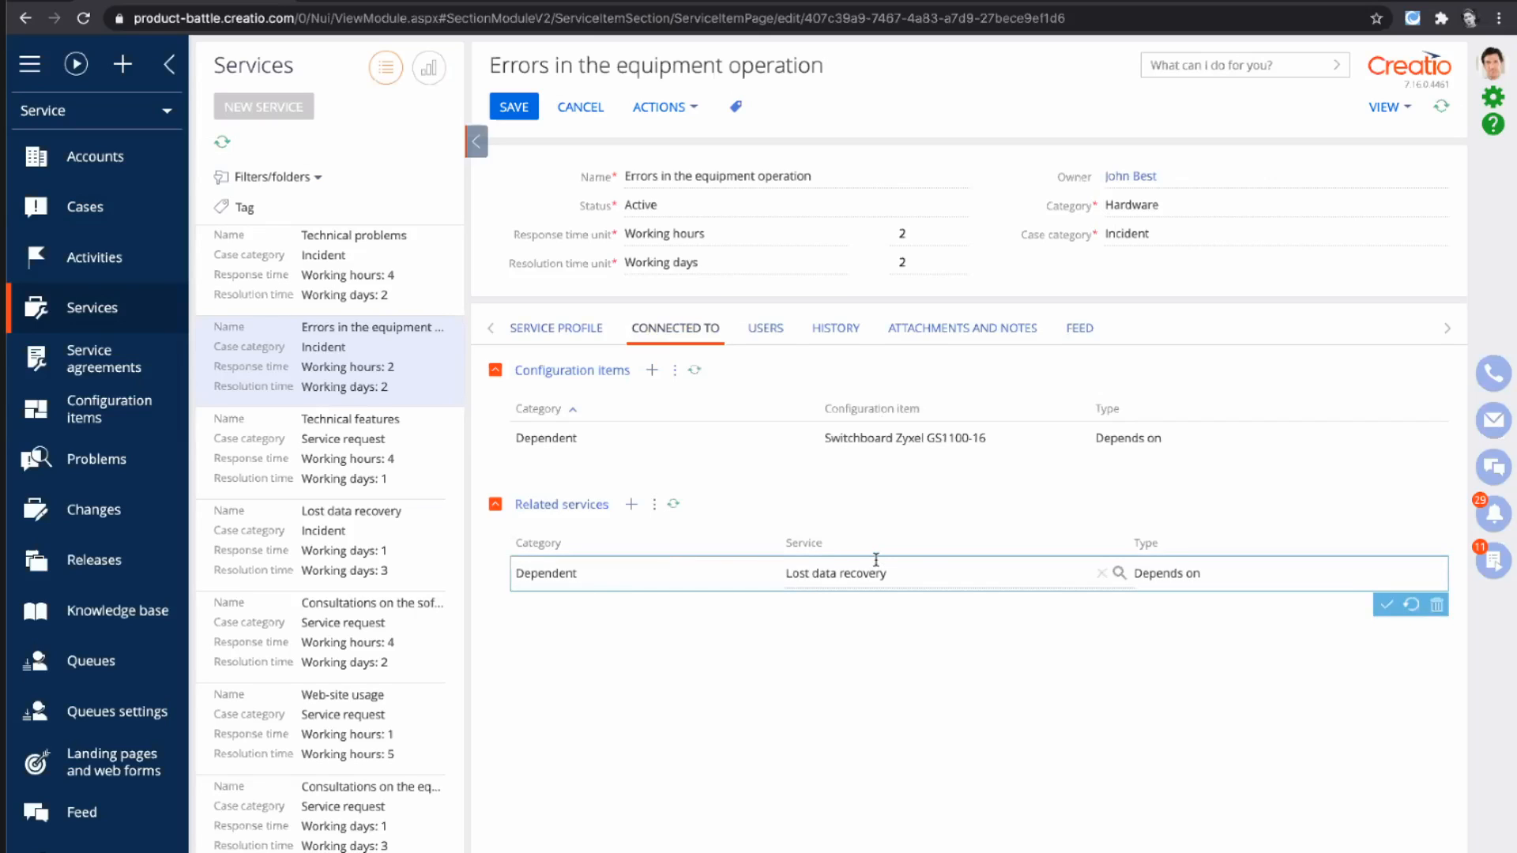
{"action": "left_click", "coordinate": [757, 431]}
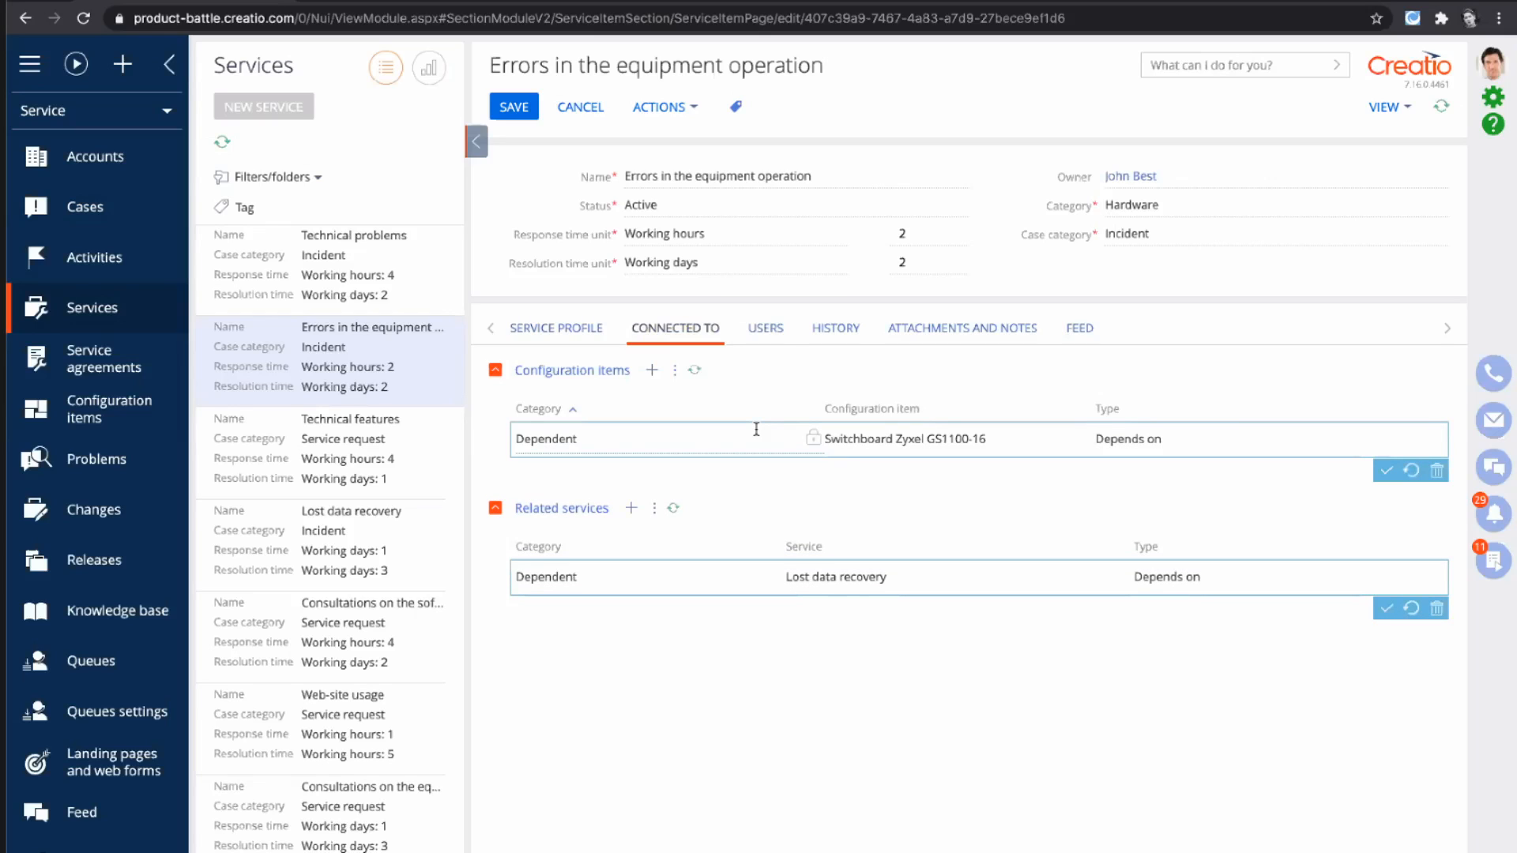
- Open the default service contract linked to the service and look at the available agreement types
{"action": "left_click", "coordinate": [764, 329]}
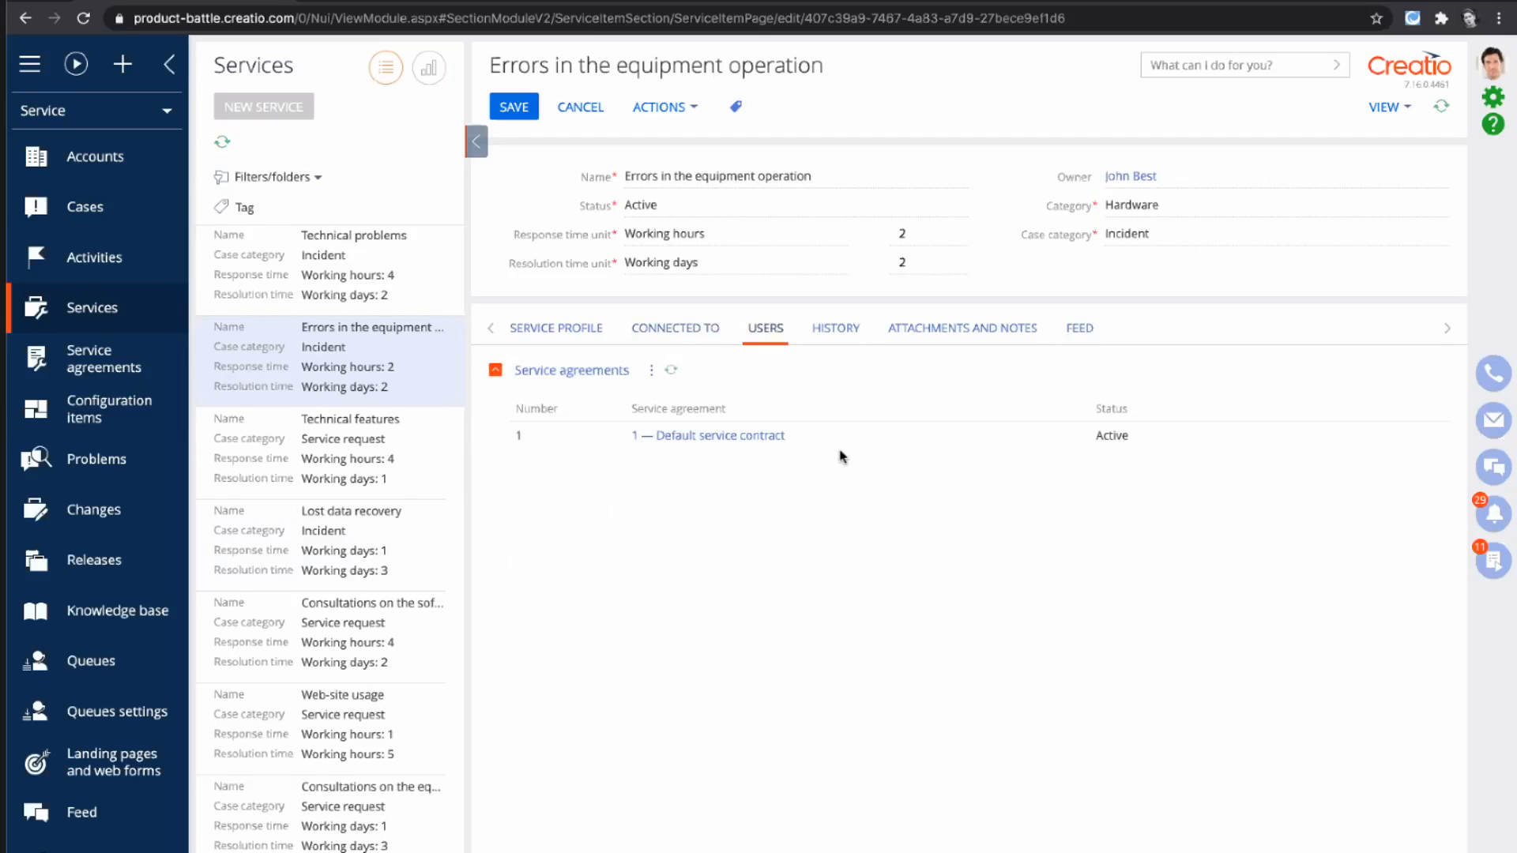
{"action": "left_click", "coordinate": [761, 437]}
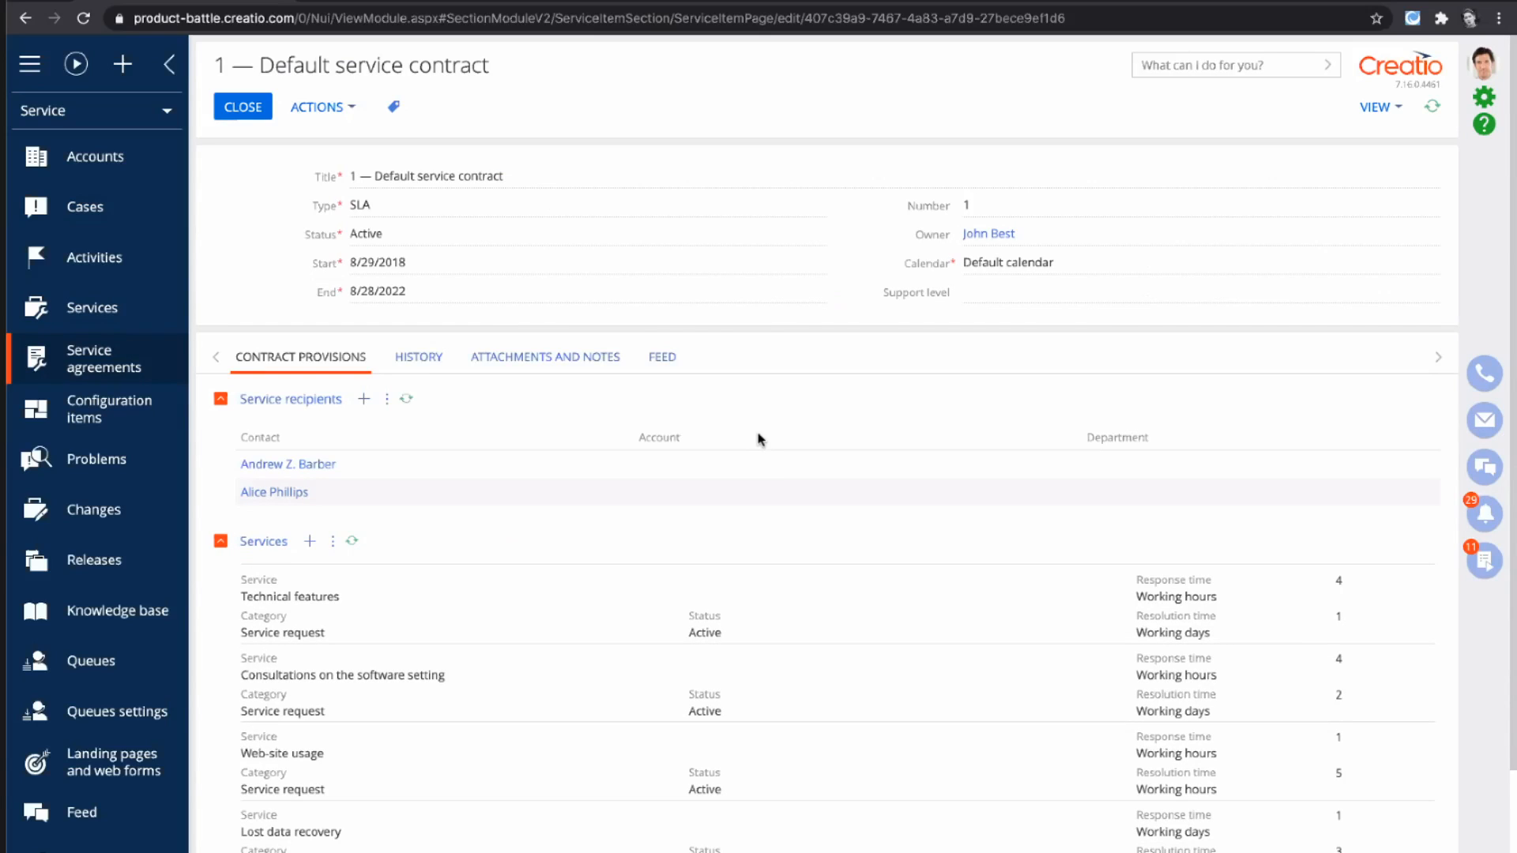
{"action": "left_click", "coordinate": [483, 205]}
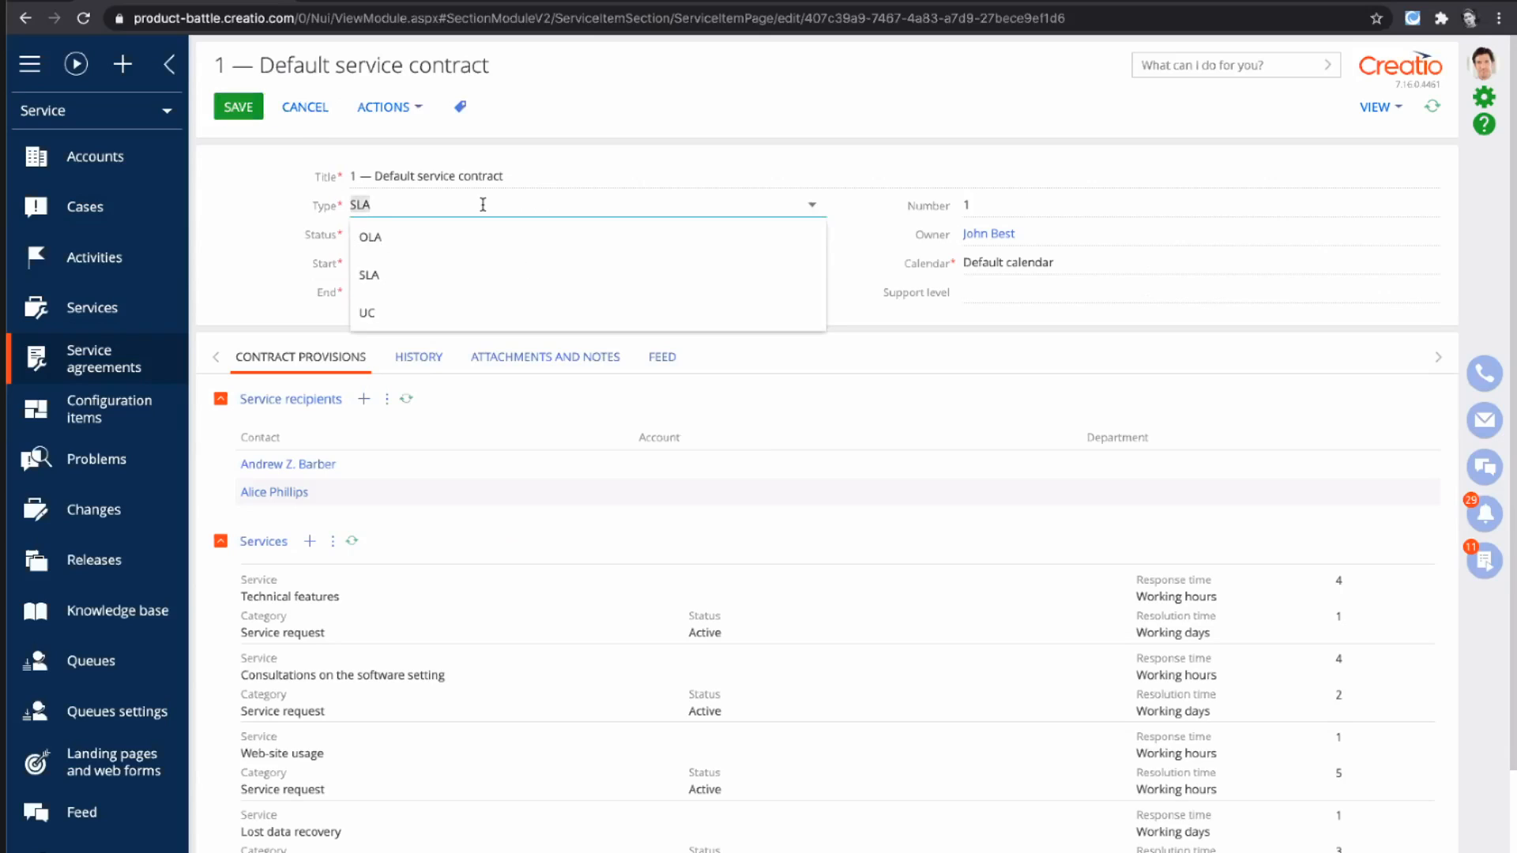
{"action": "left_click", "coordinate": [294, 250]}
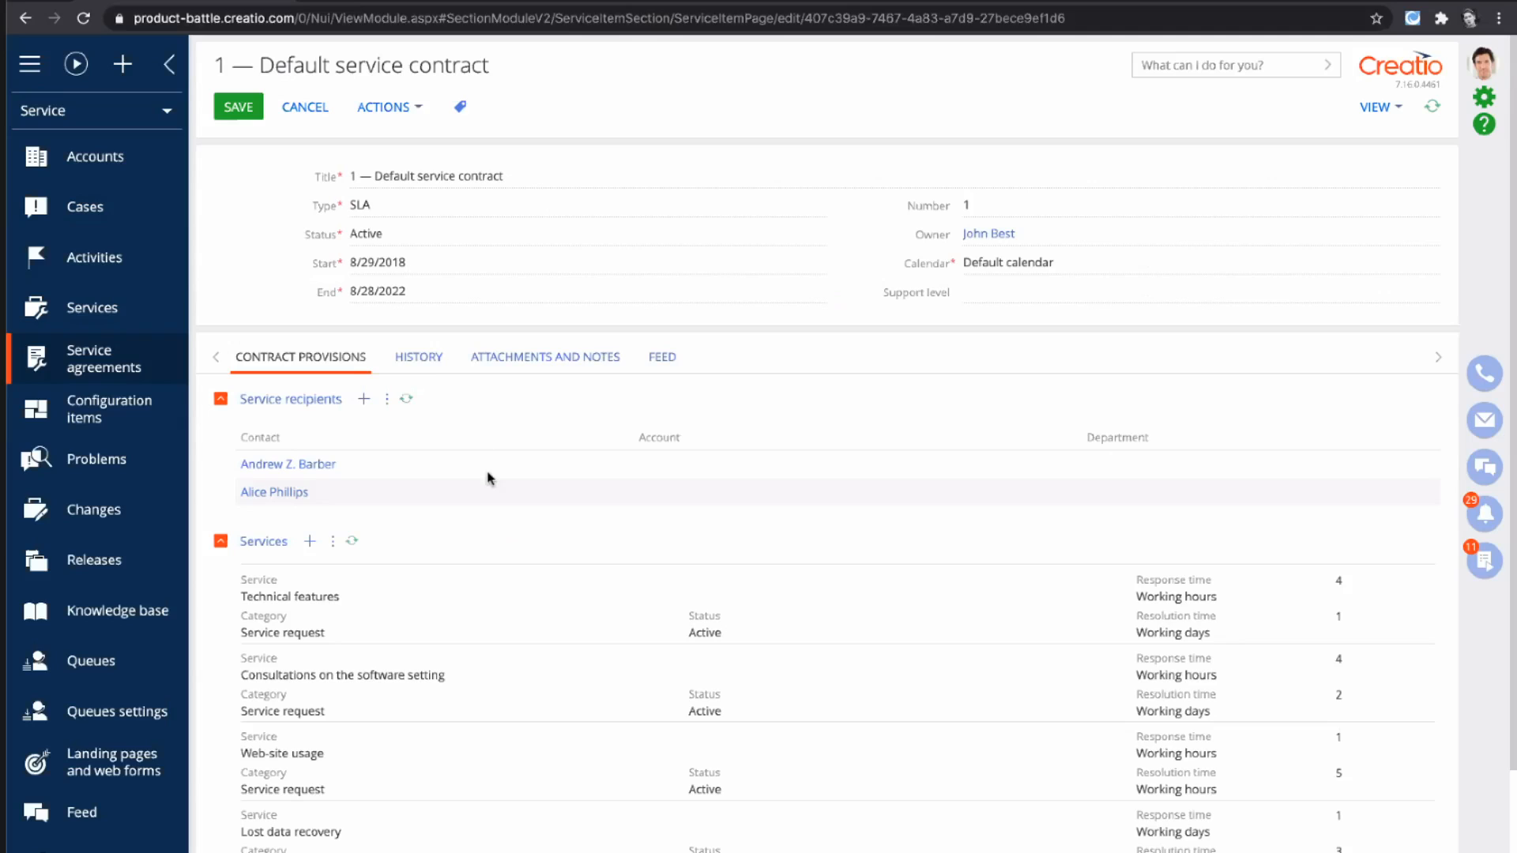
- Review the service recipients and the covered services in the default service contract's provisions
{"action": "left_click", "coordinate": [670, 473]}
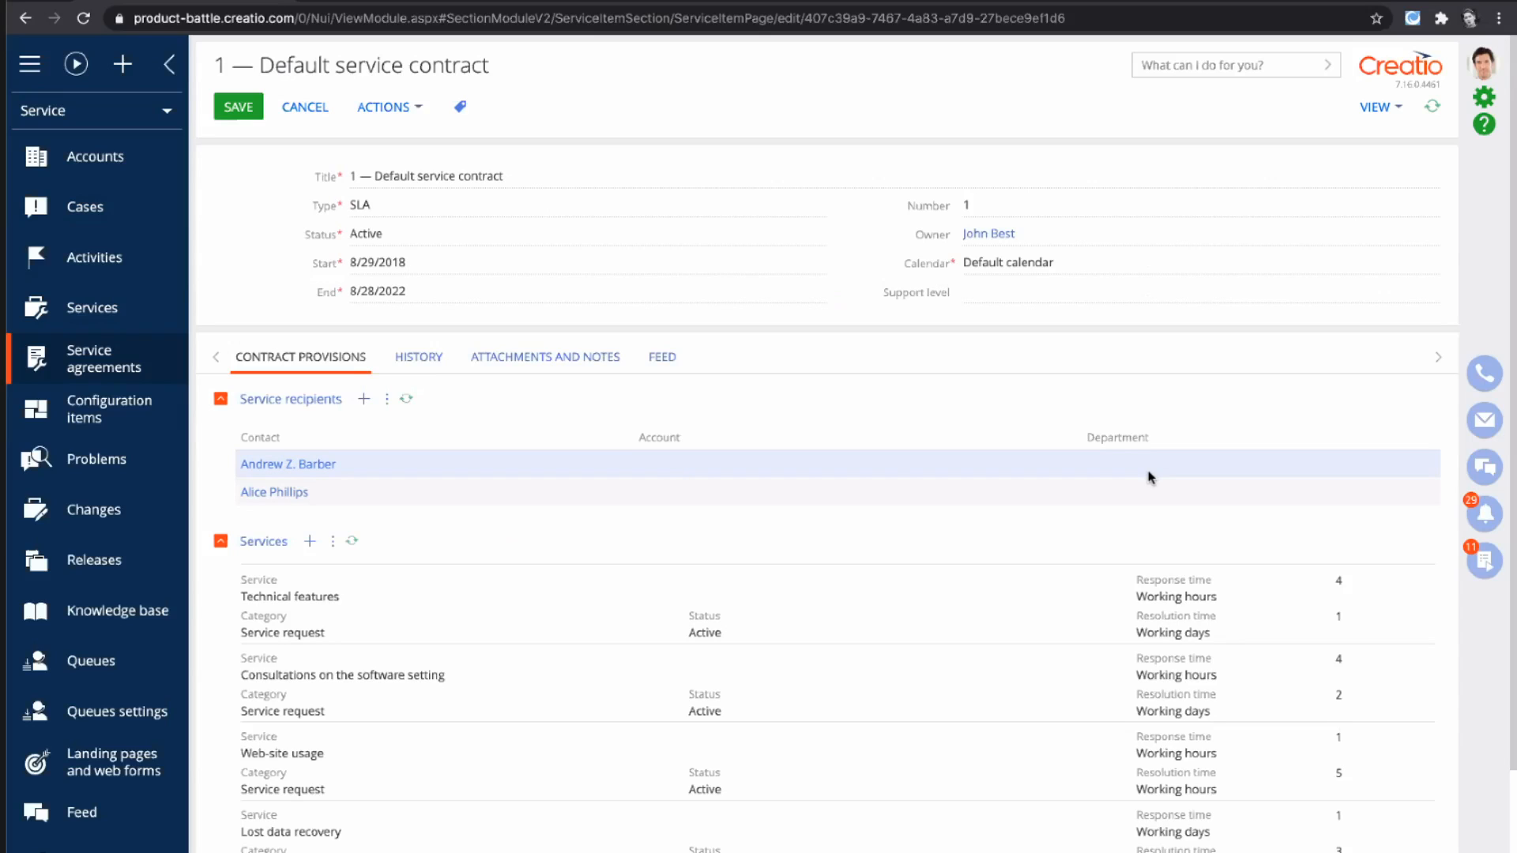
{"action": "scroll", "coordinate": [671, 790], "scroll_direction": "down", "scroll_amount": 2}
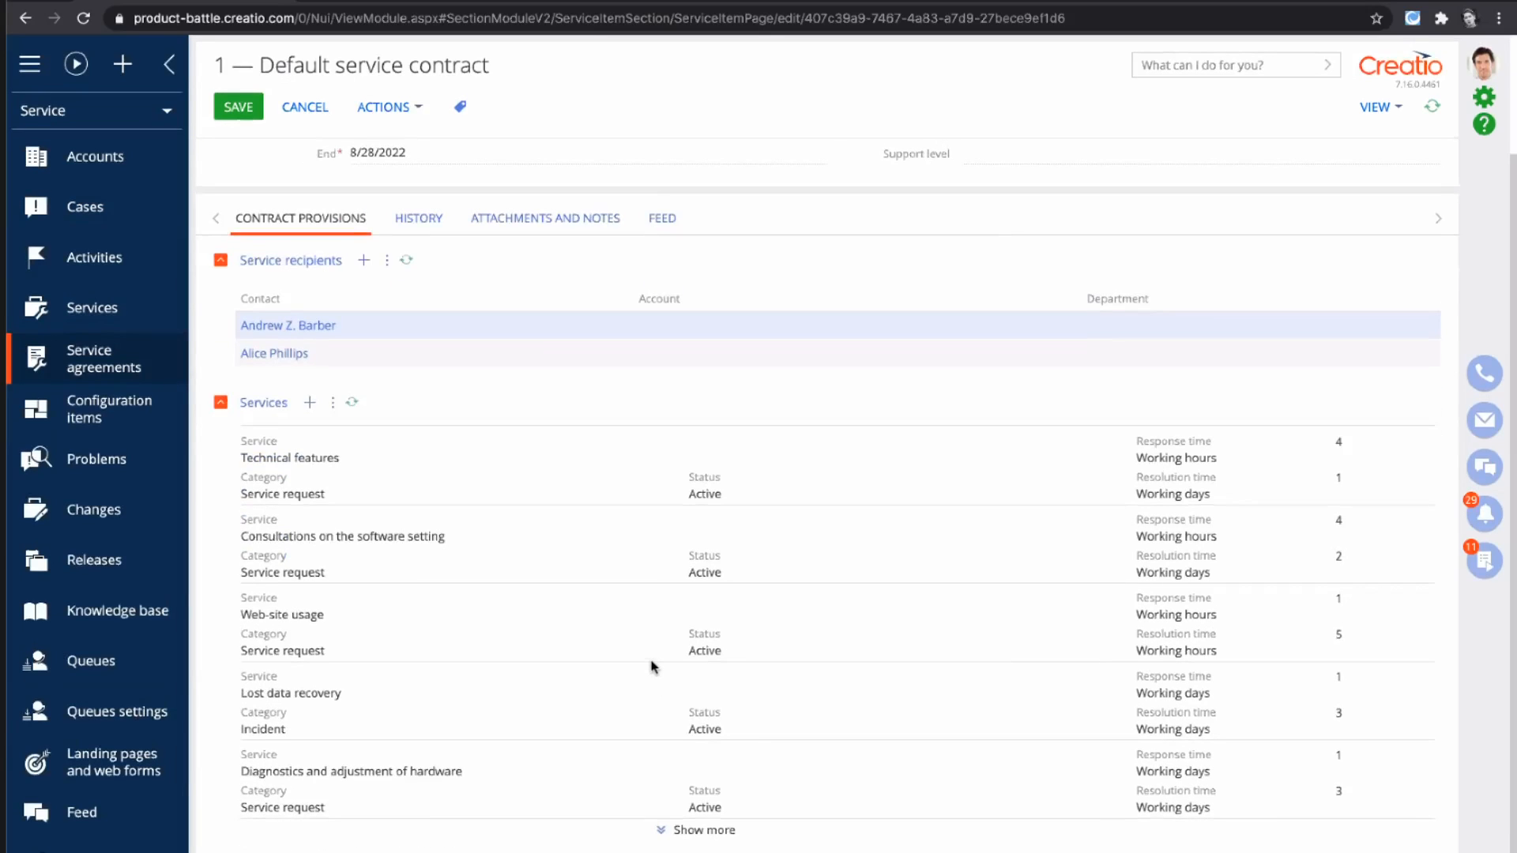
{"action": "scroll", "coordinate": [653, 667], "scroll_direction": "up", "scroll_amount": 2}
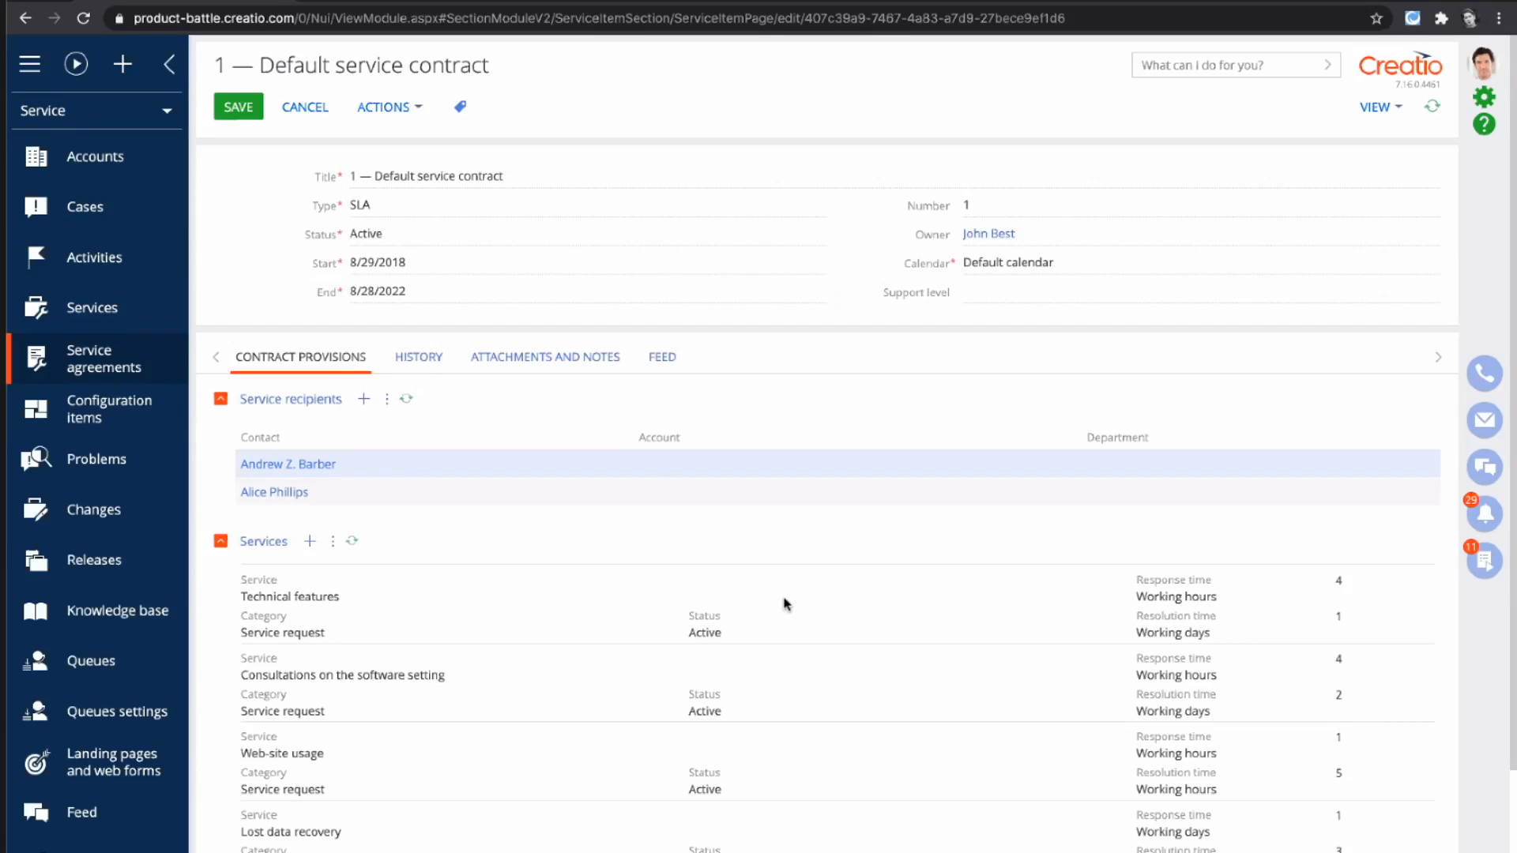
- Open the configuration item Personal computer Everest Home & Office 1030, display its dependencies, and select the Technical features node in the diagram
{"action": "left_click", "coordinate": [155, 398]}
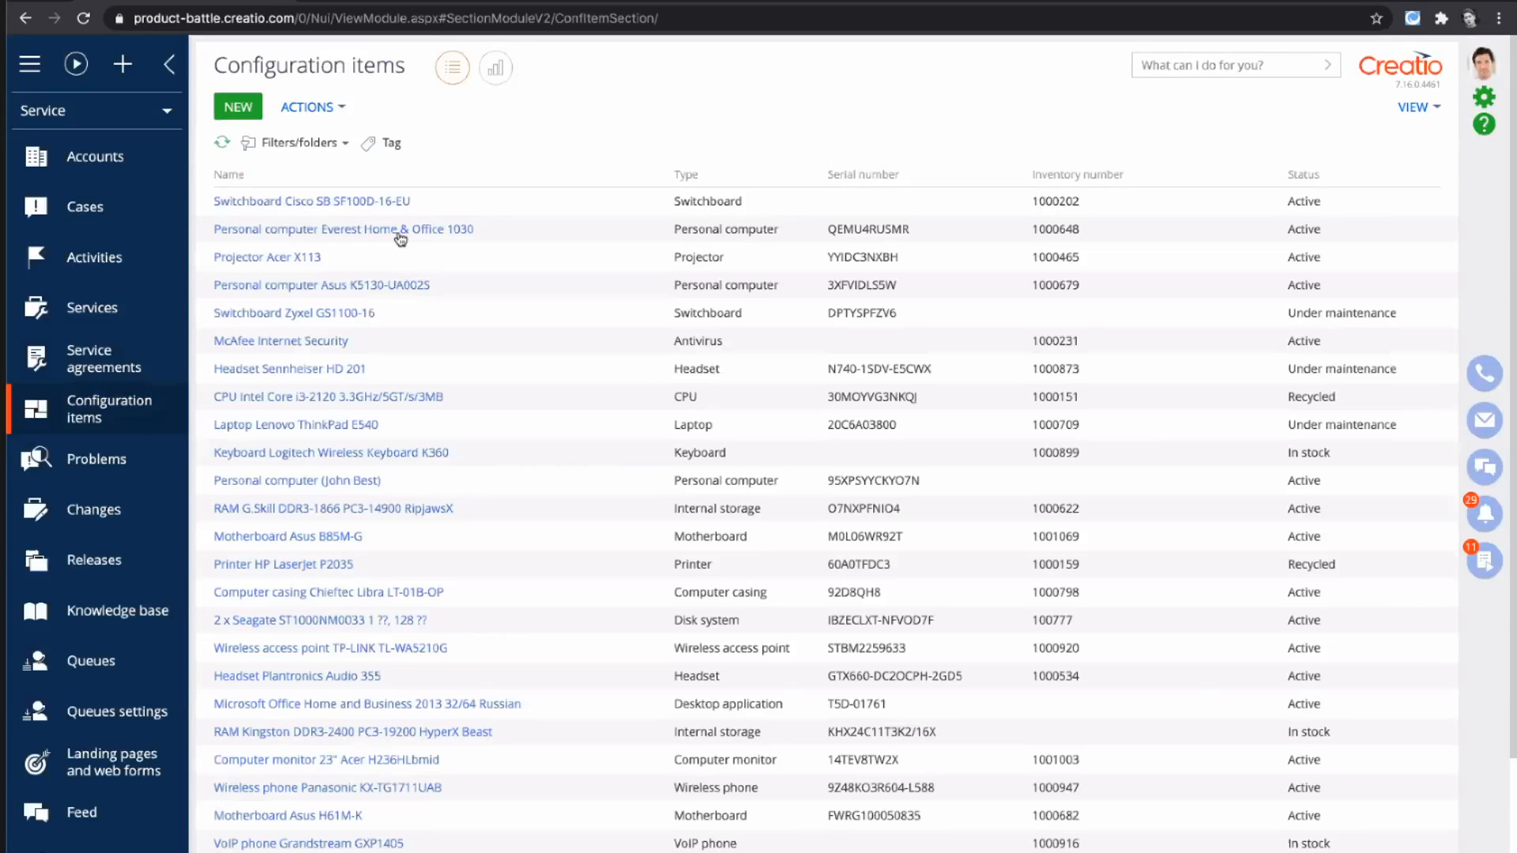
{"action": "left_click", "coordinate": [398, 237]}
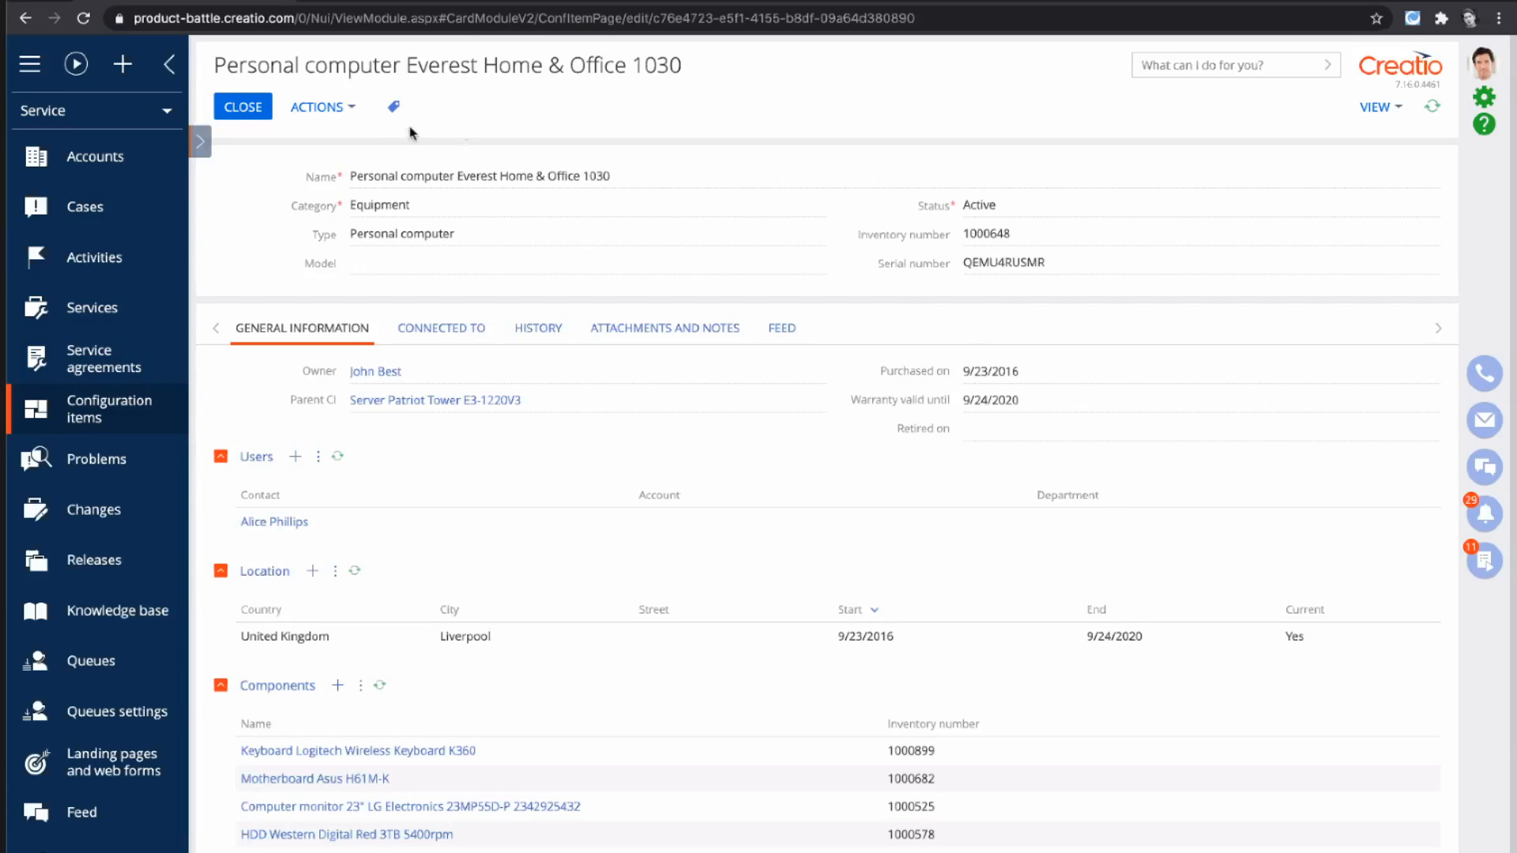
{"action": "left_click", "coordinate": [341, 111]}
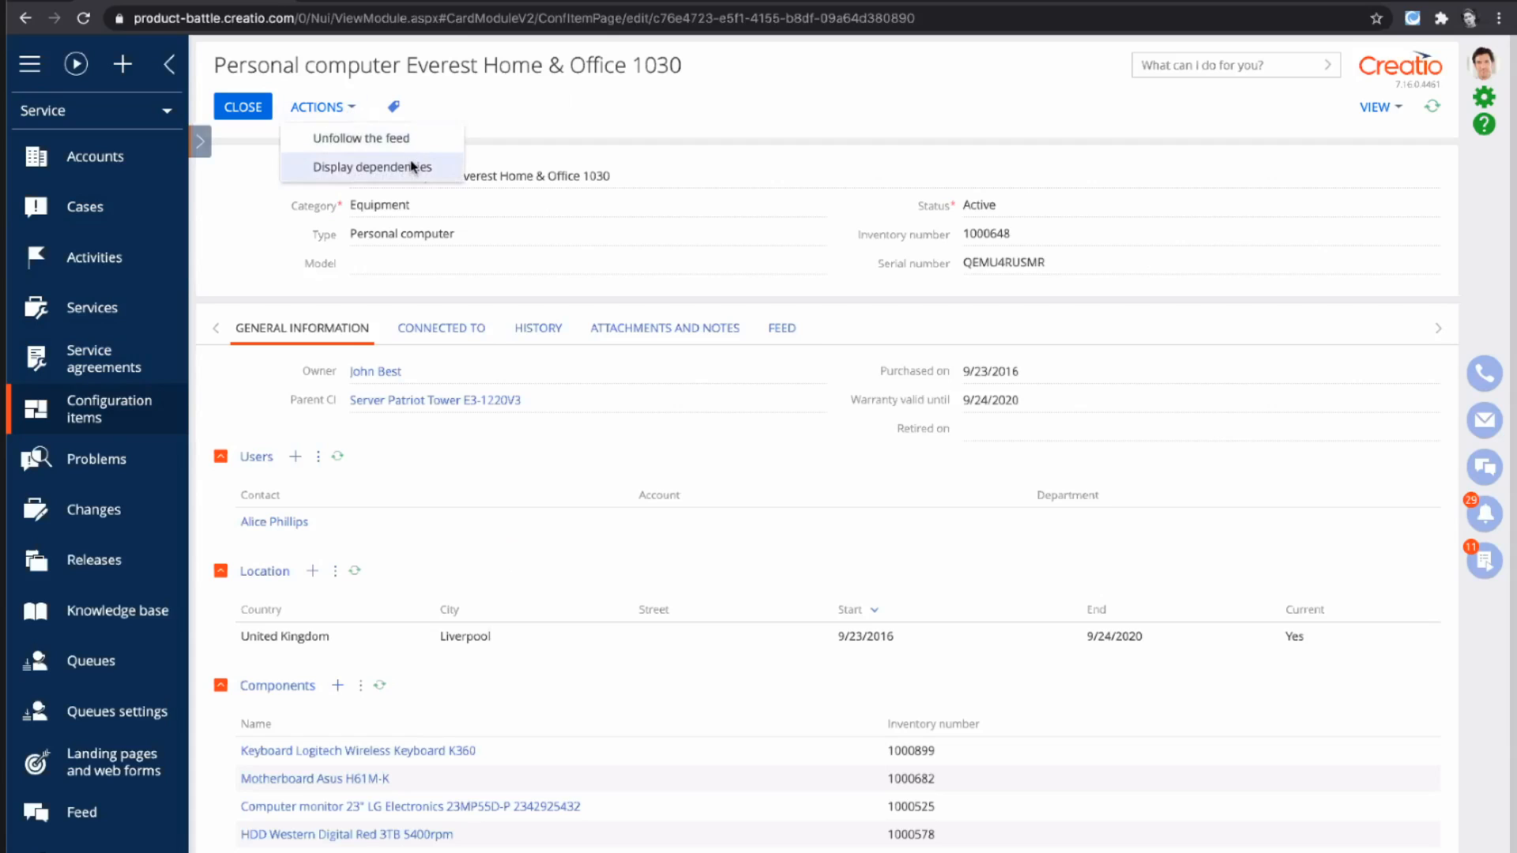
{"action": "left_click", "coordinate": [411, 167]}
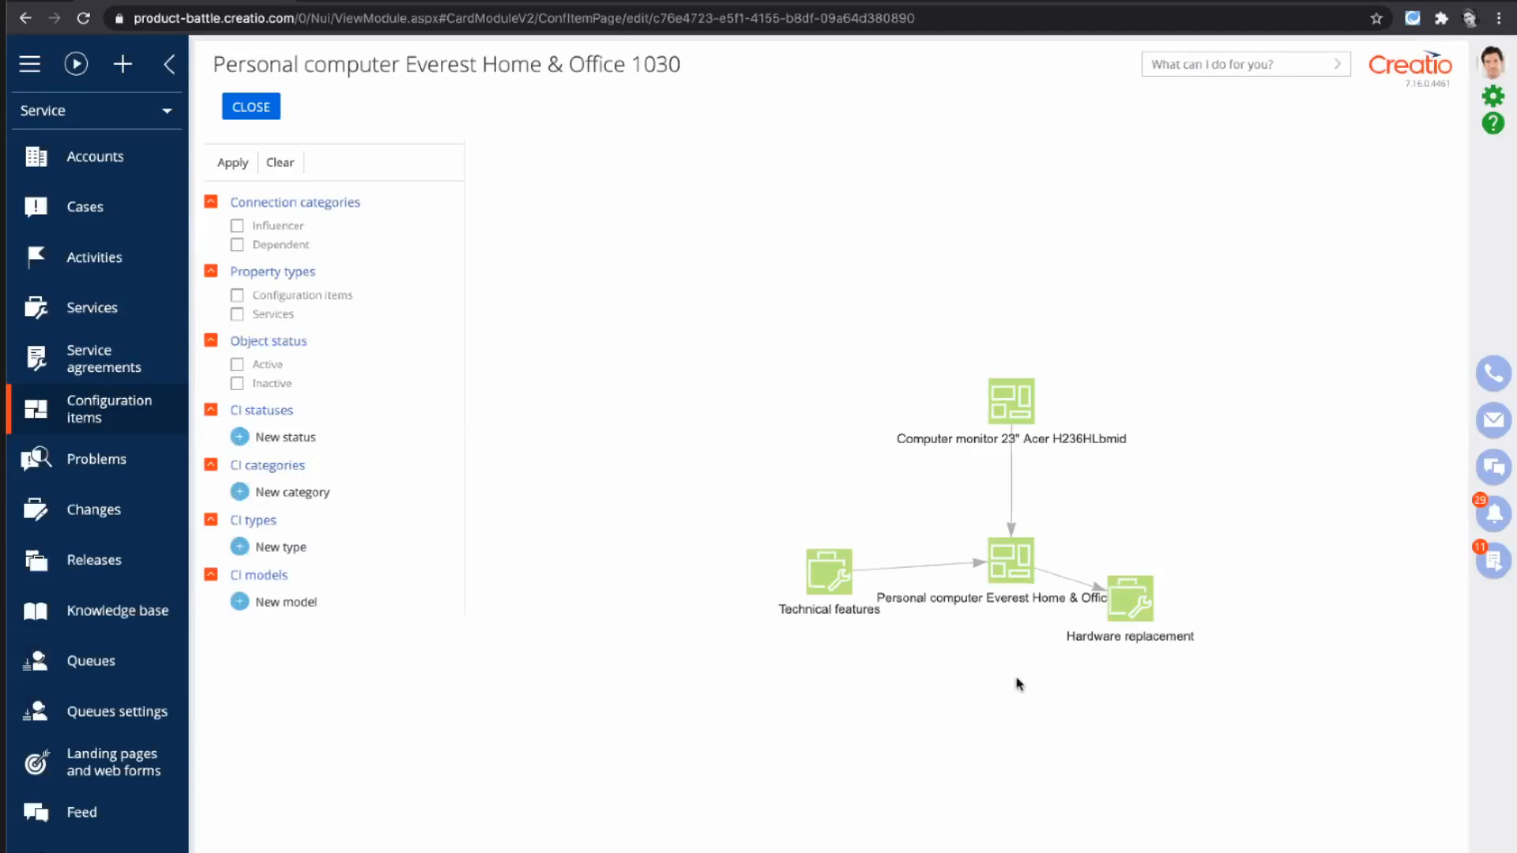
{"action": "left_click", "coordinate": [998, 571]}
{"action": "left_click", "coordinate": [835, 575]}
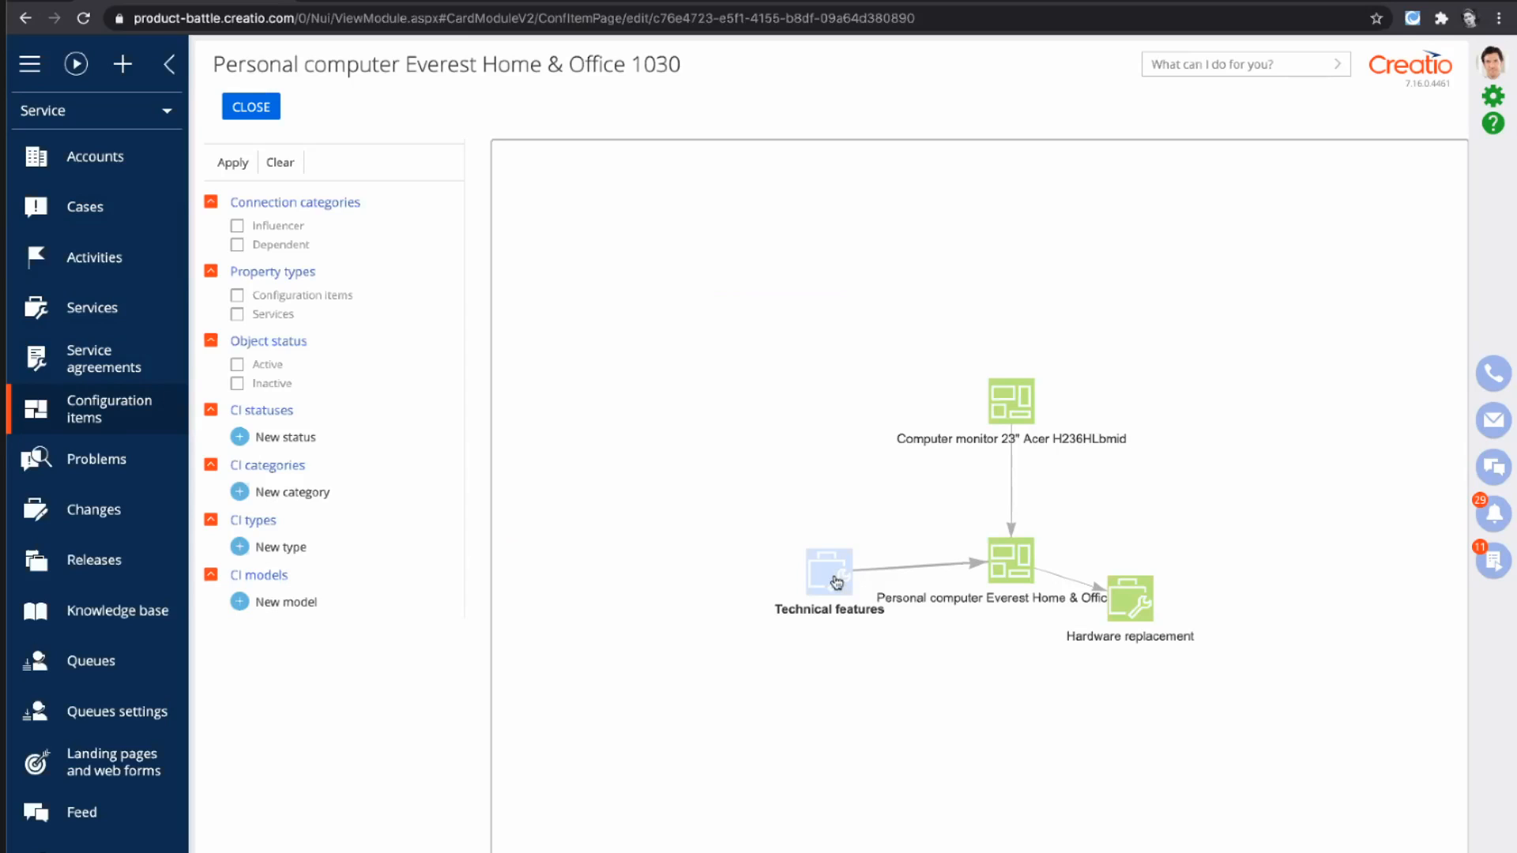
- Switch to Dynamics 365 and open the MWA Case Entitlement record from the entitlements in Service Management
{"action": "key", "text": "super+Tab"}
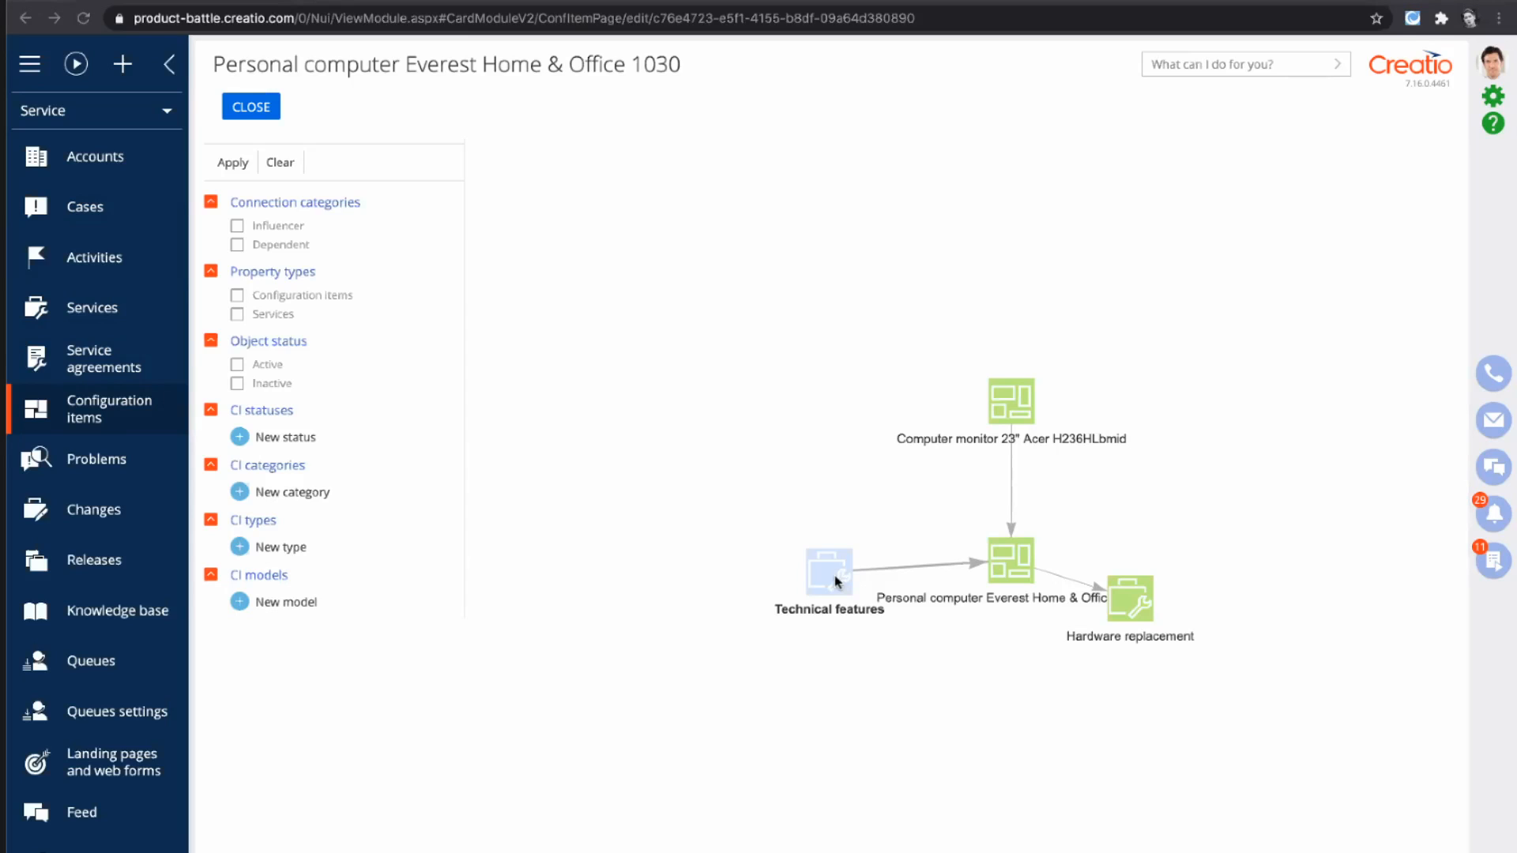
{"action": "key", "text": "super+Tab"}
{"action": "key", "text": "super+Tab"}
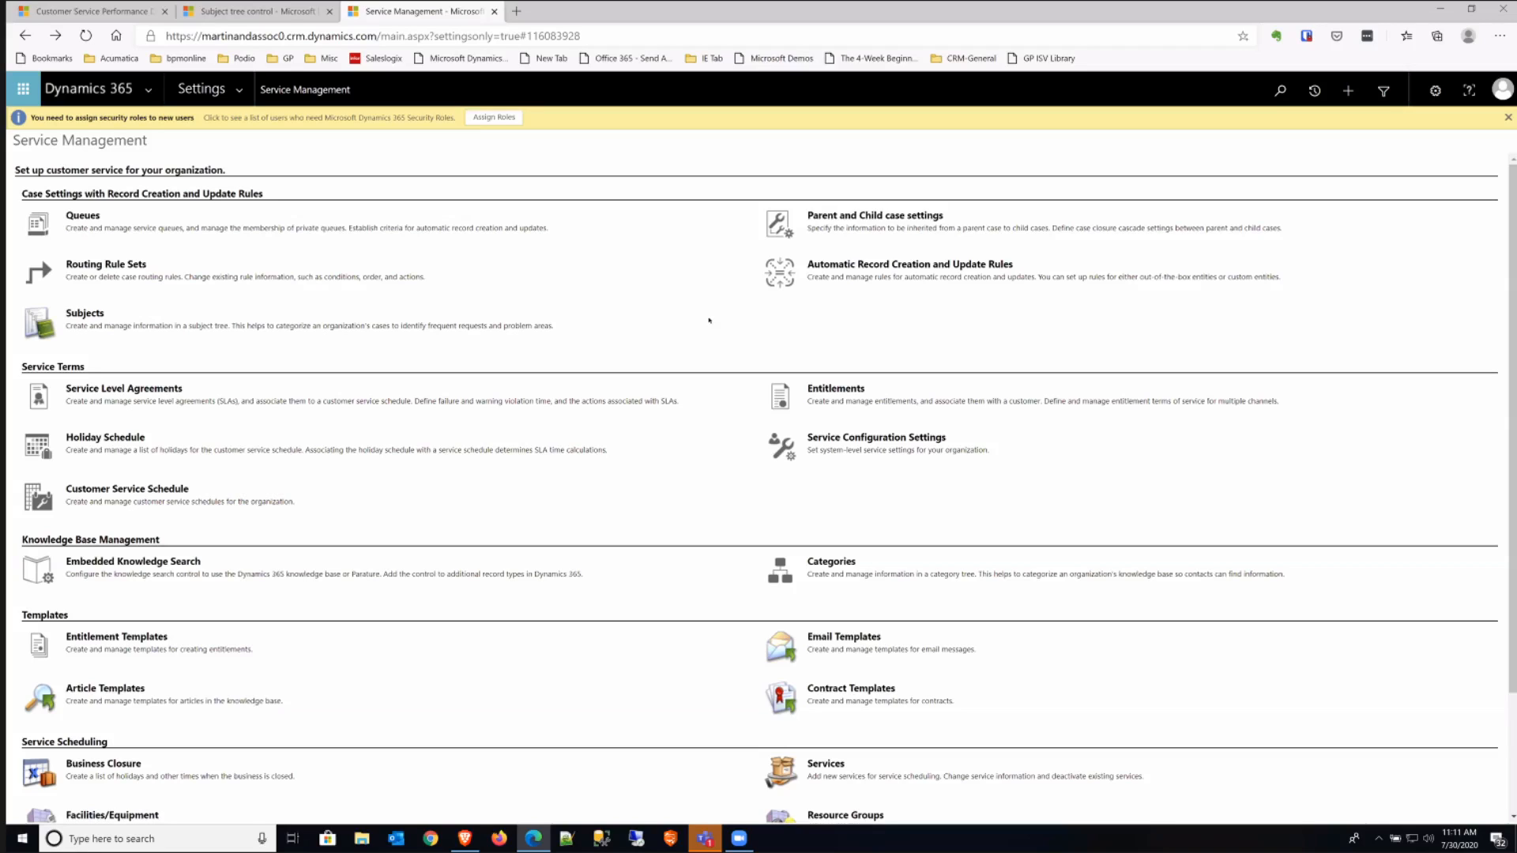
{"action": "left_click", "coordinate": [839, 391]}
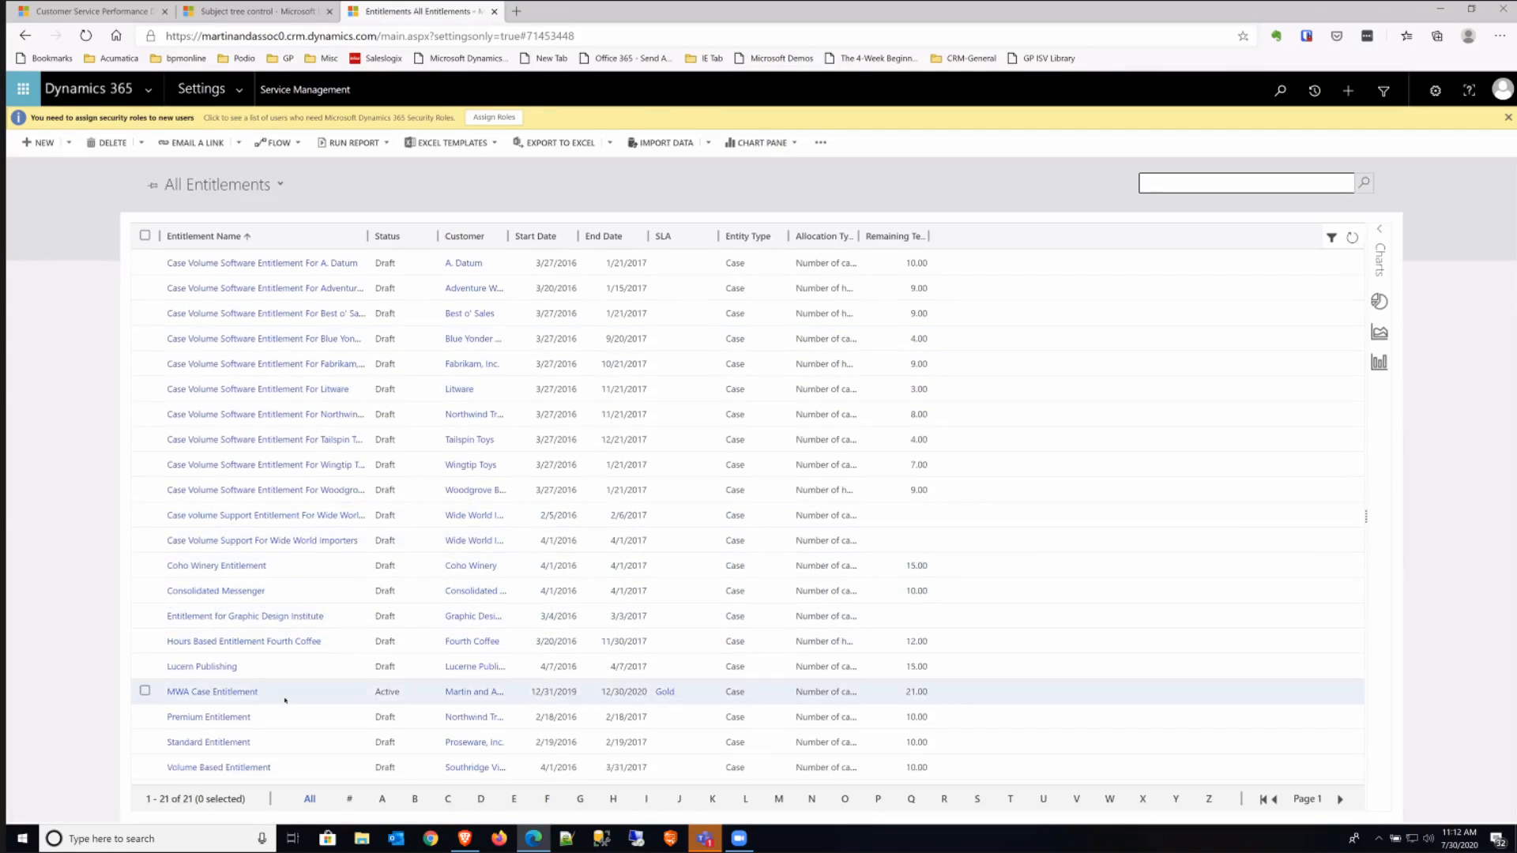
{"action": "left_click", "coordinate": [245, 692]}
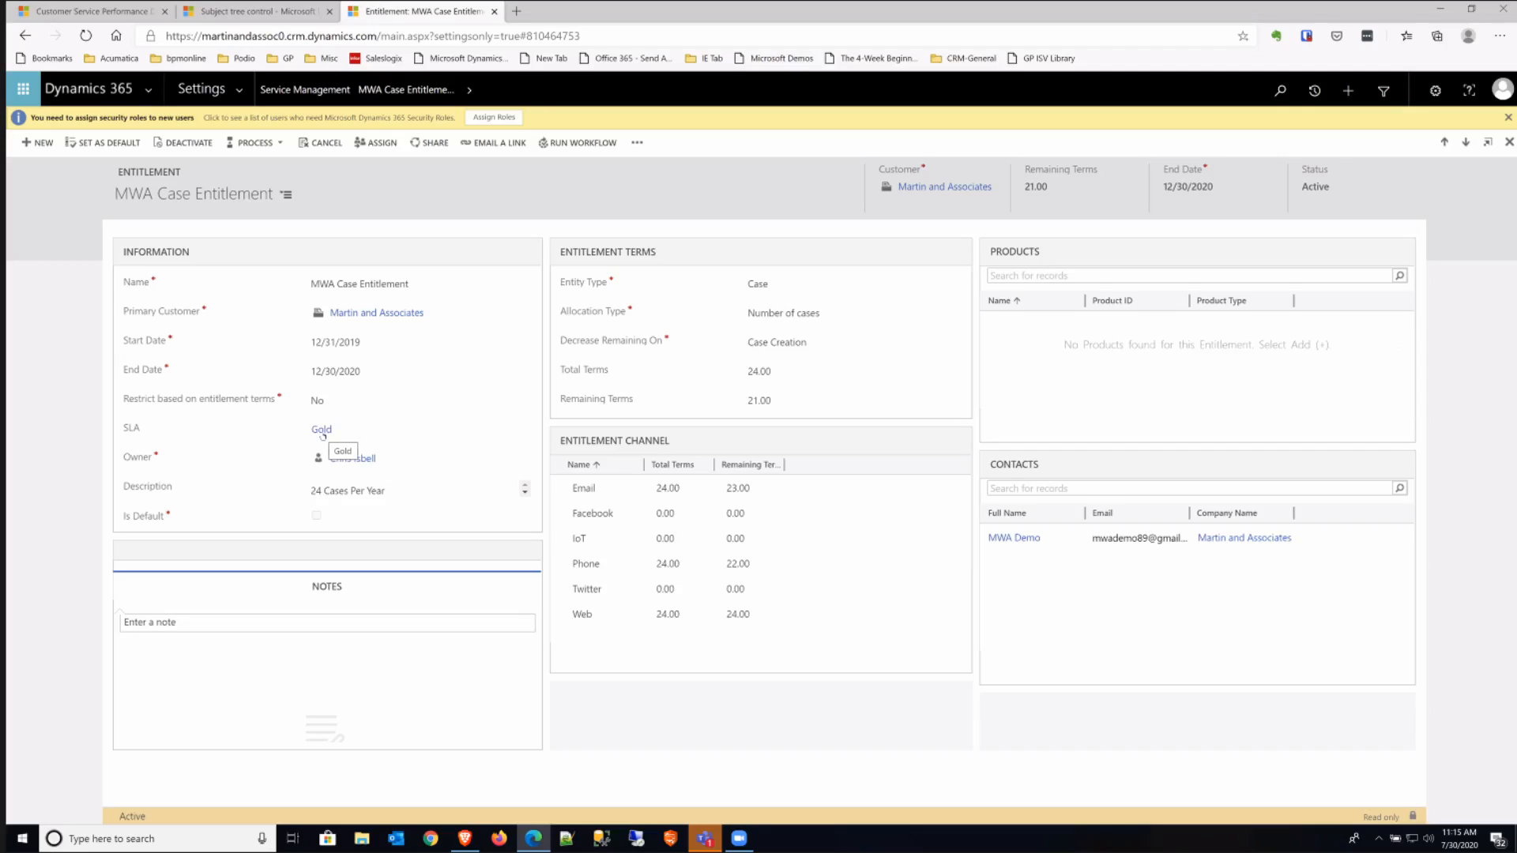
- Open the Gold SLA linked to the entitlement and examine its first response and closure items
{"action": "left_click", "coordinate": [332, 433]}
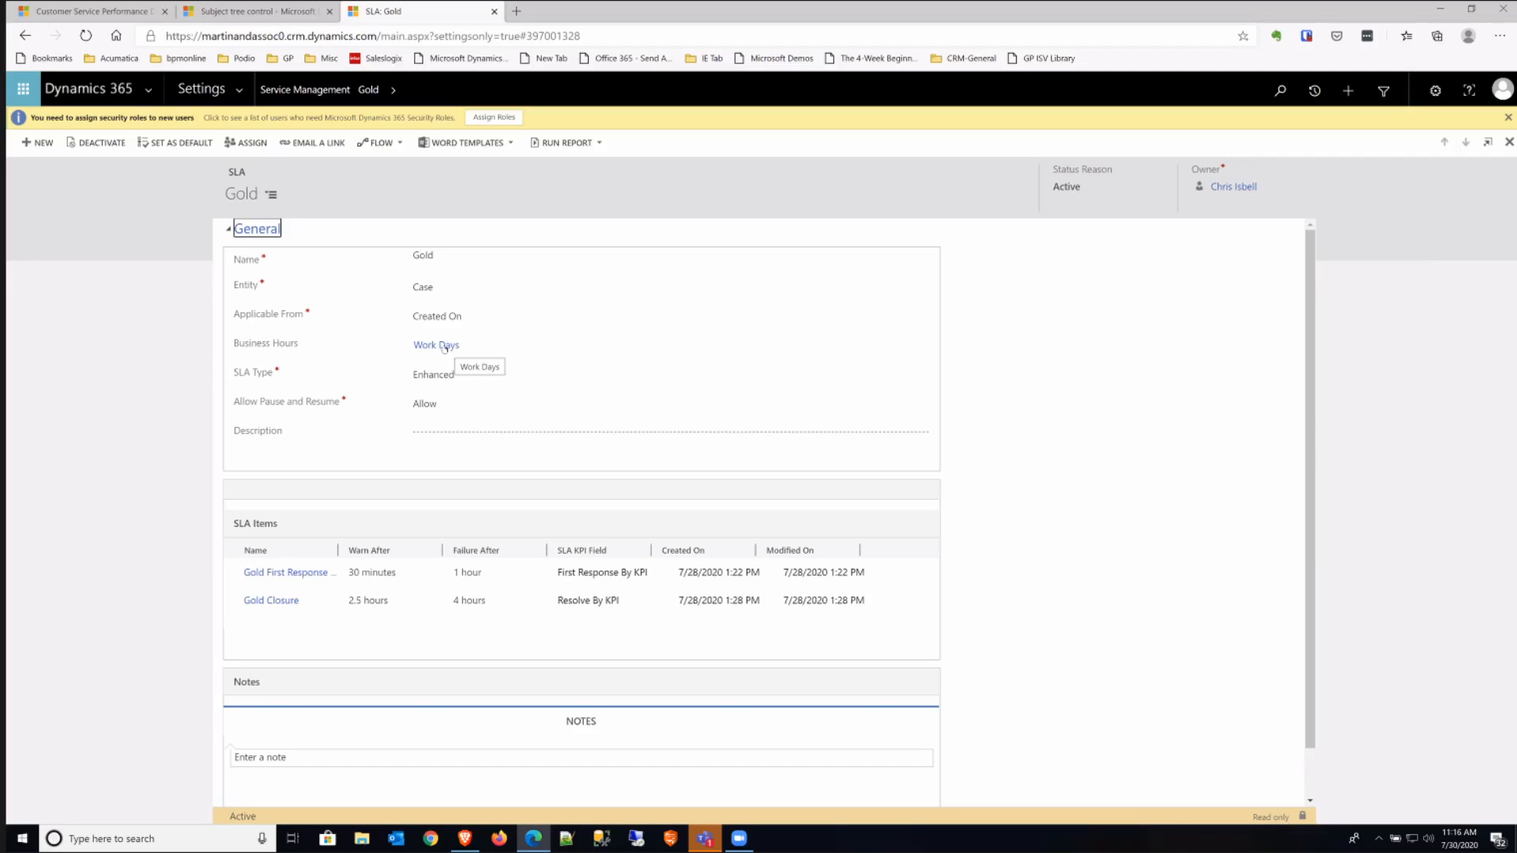
{"action": "left_click", "coordinate": [514, 575]}
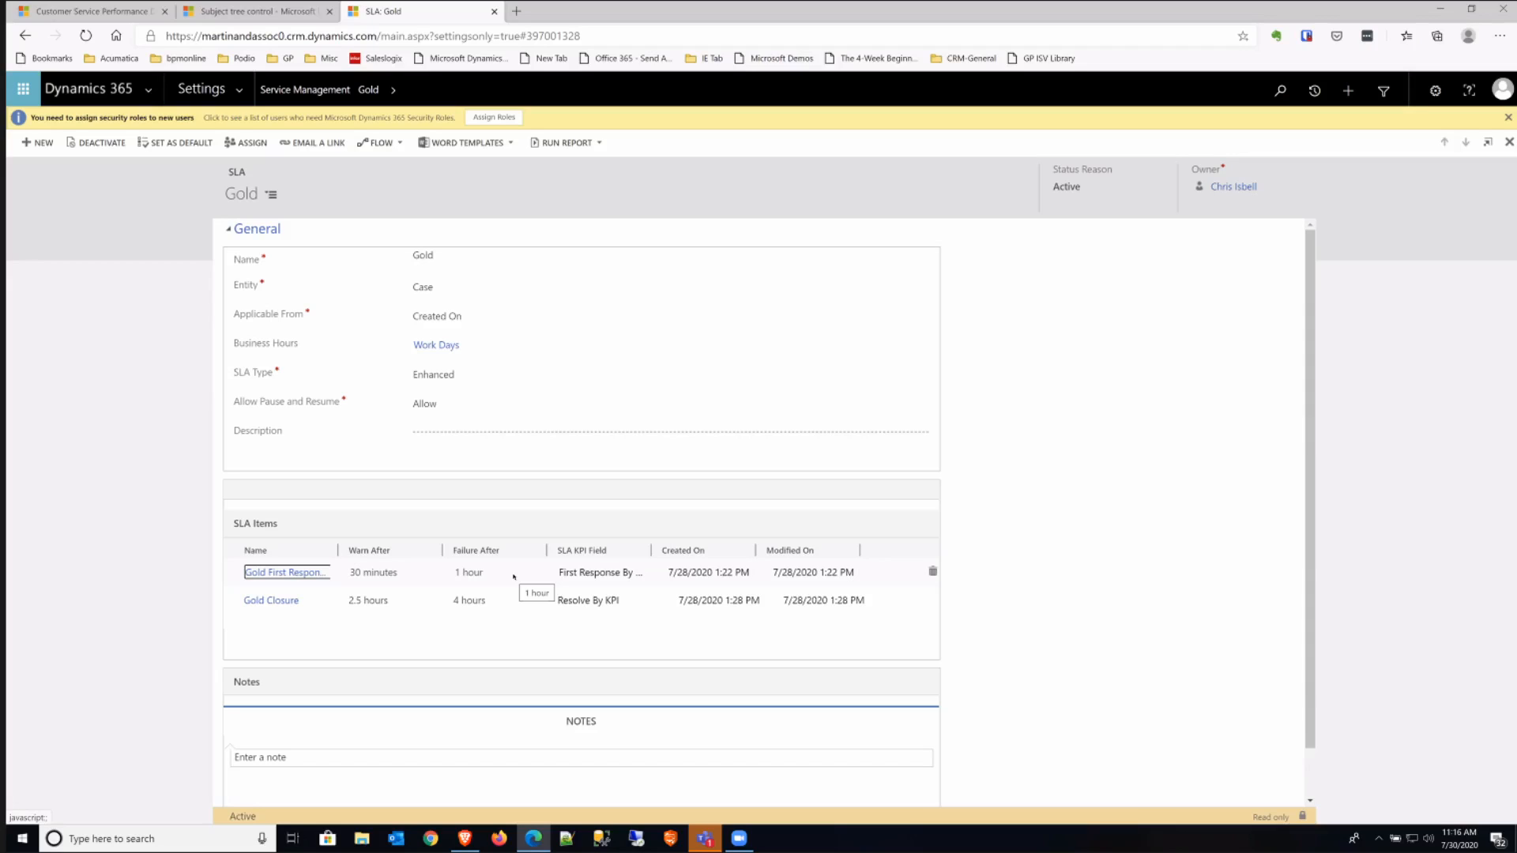
{"action": "left_click", "coordinate": [504, 604]}
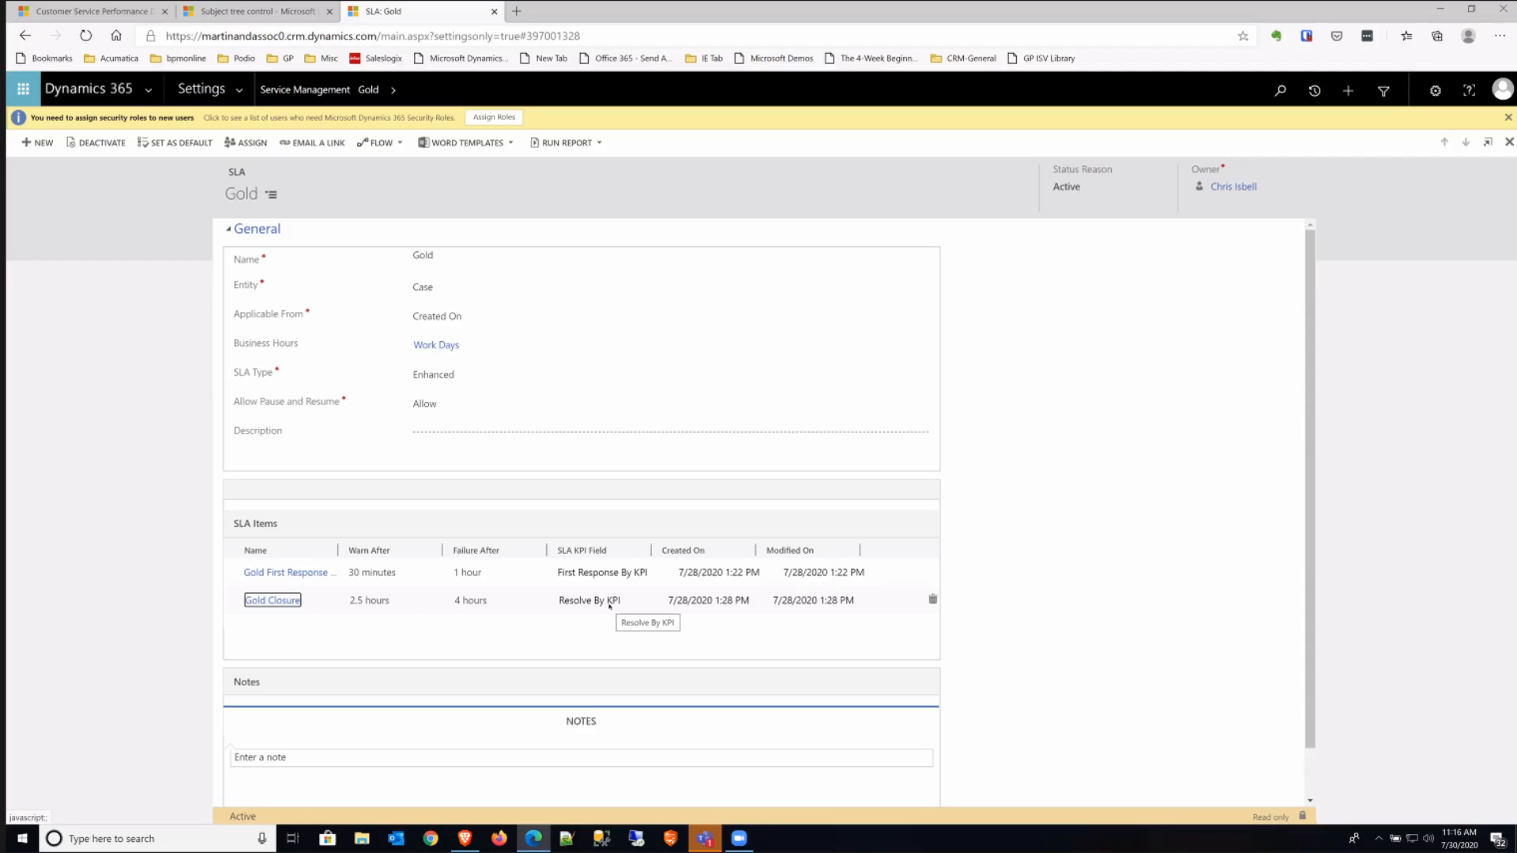
{"action": "scroll", "coordinate": [609, 606], "scroll_direction": "down", "scroll_amount": 1}
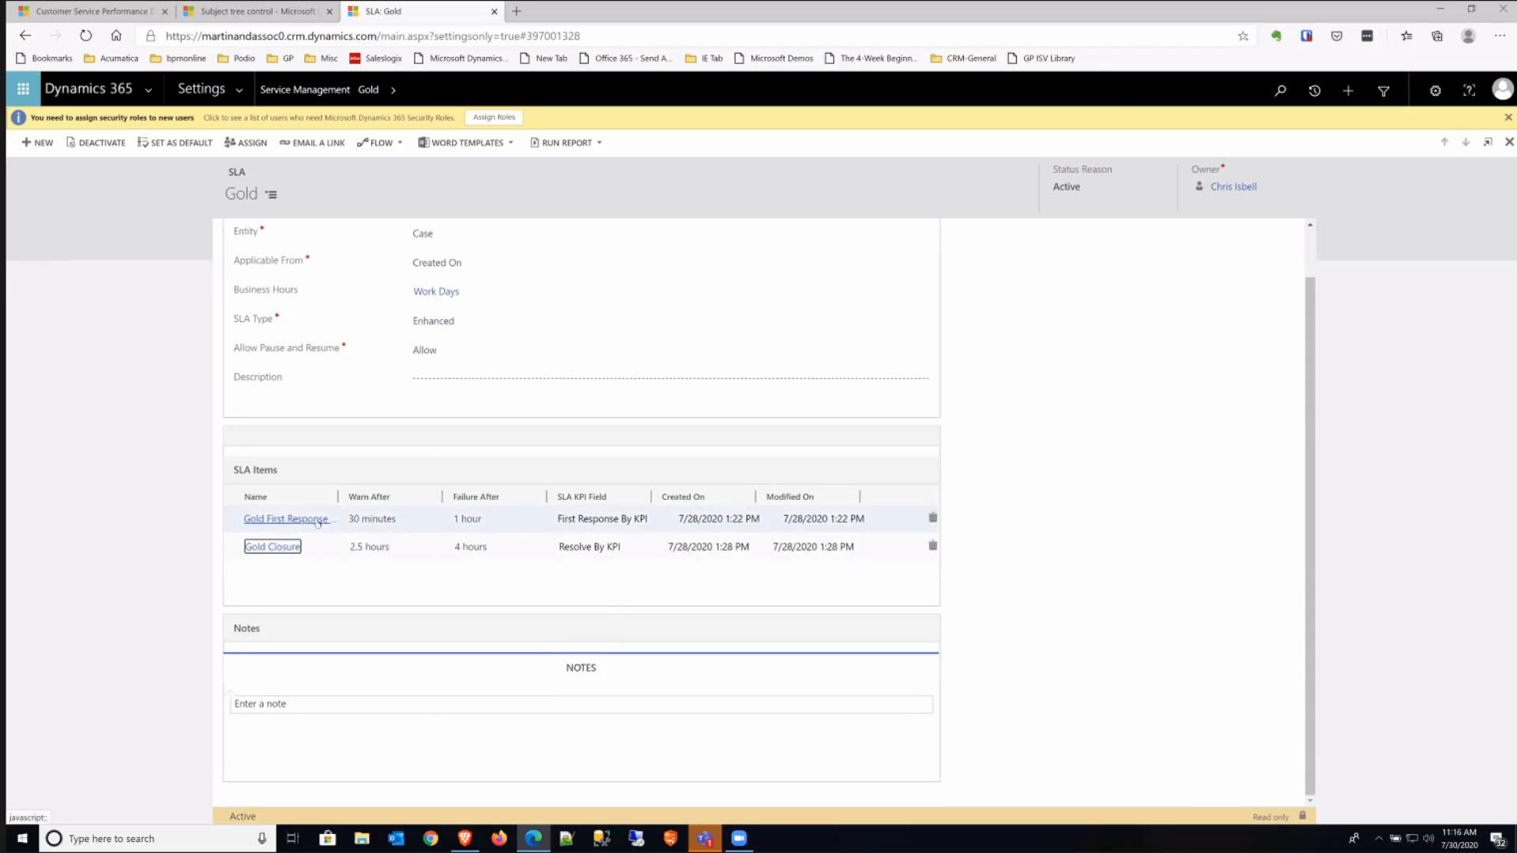
- Review the Gold First Response By item's criteria, failure time and warning time, closing its window when done
{"action": "left_click", "coordinate": [286, 519]}
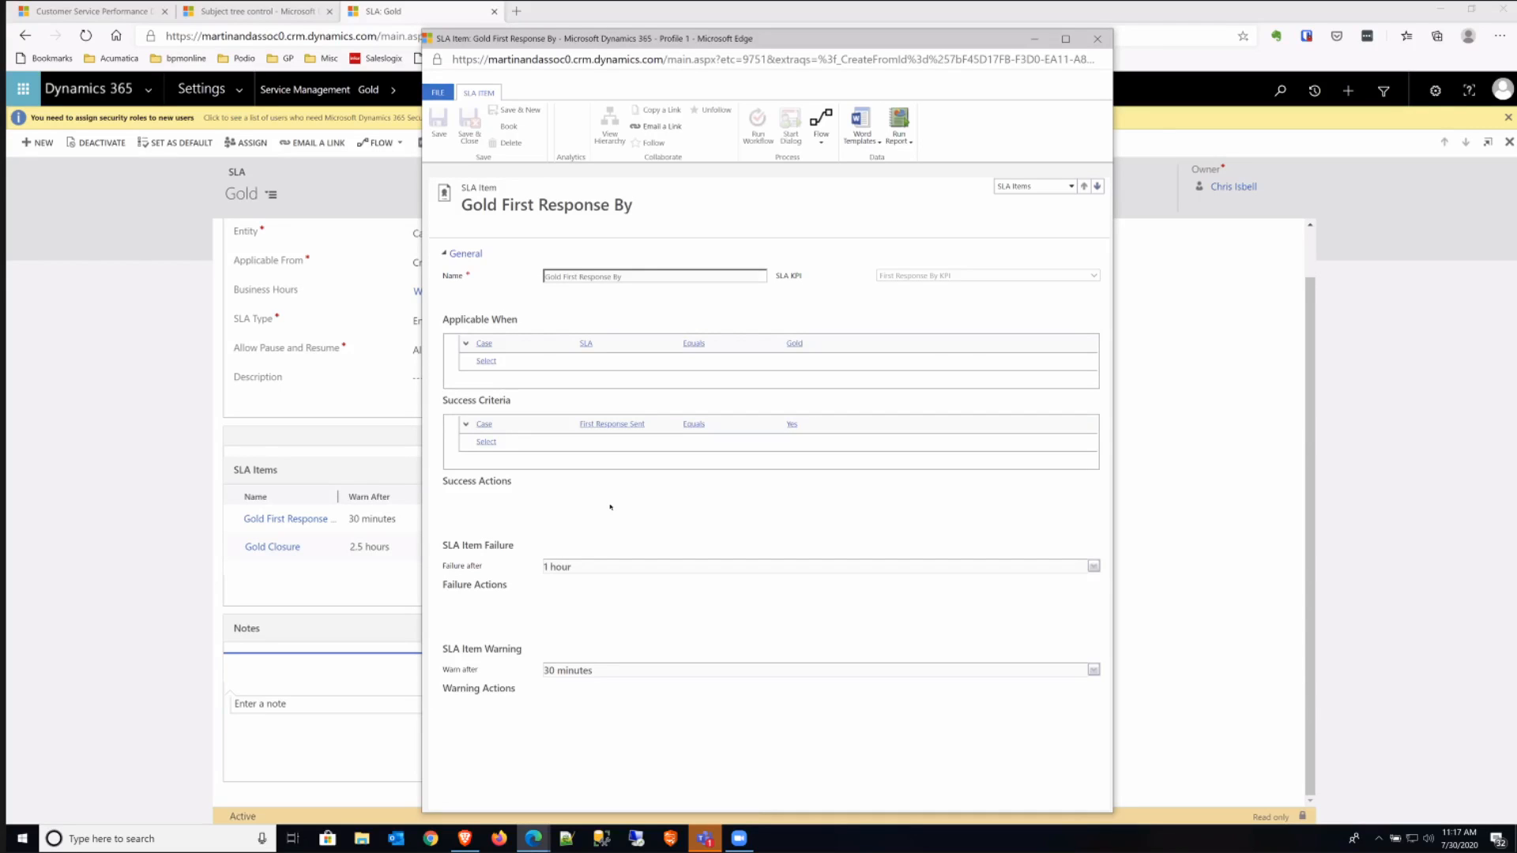
{"action": "left_click", "coordinate": [1099, 40]}
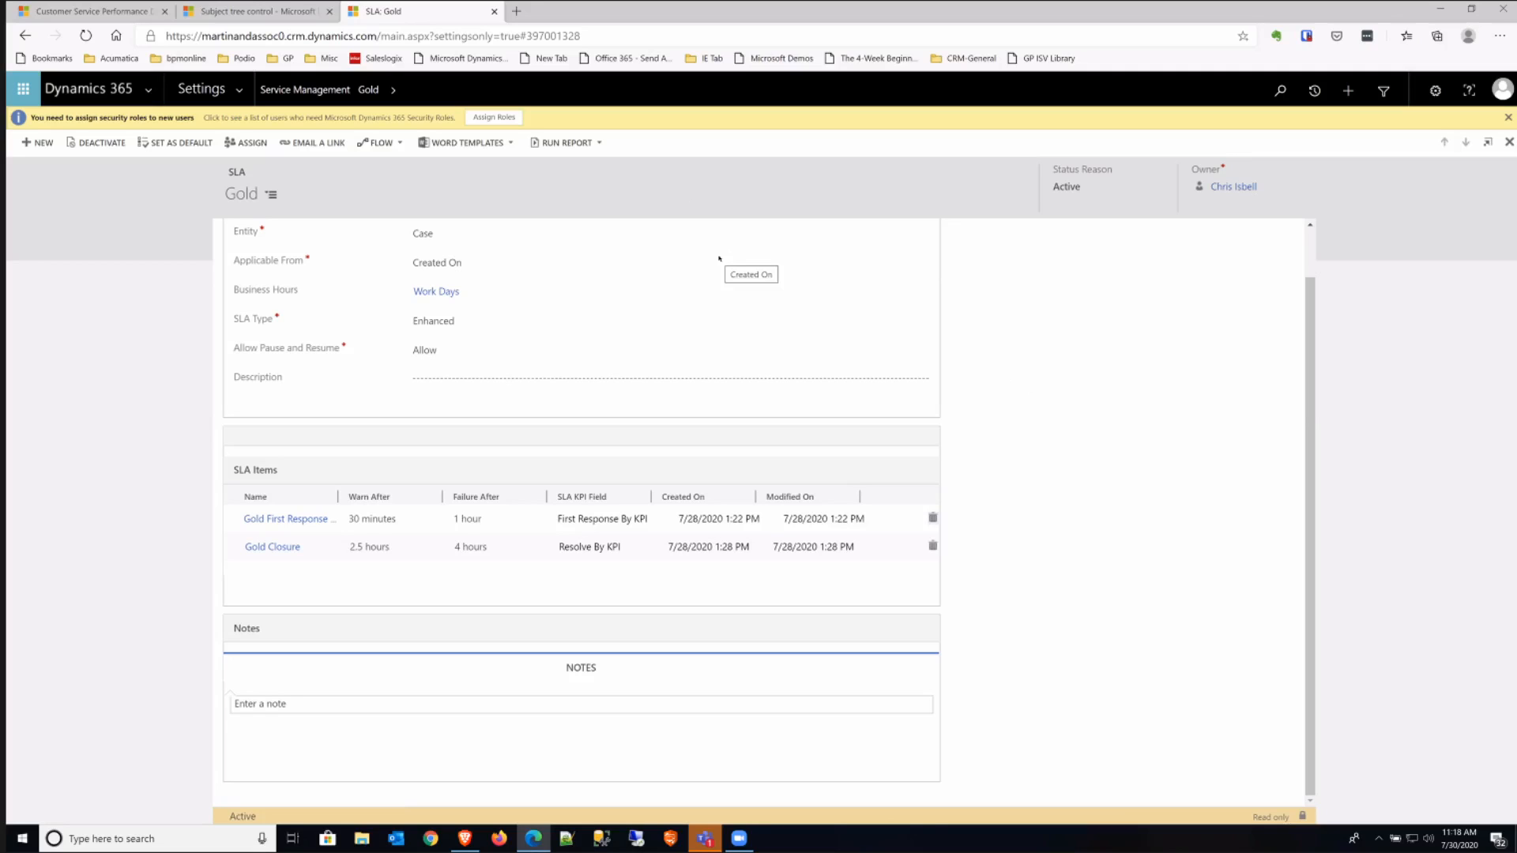
{"action": "scroll", "coordinate": [1086, 383], "scroll_direction": "up", "scroll_amount": 1}
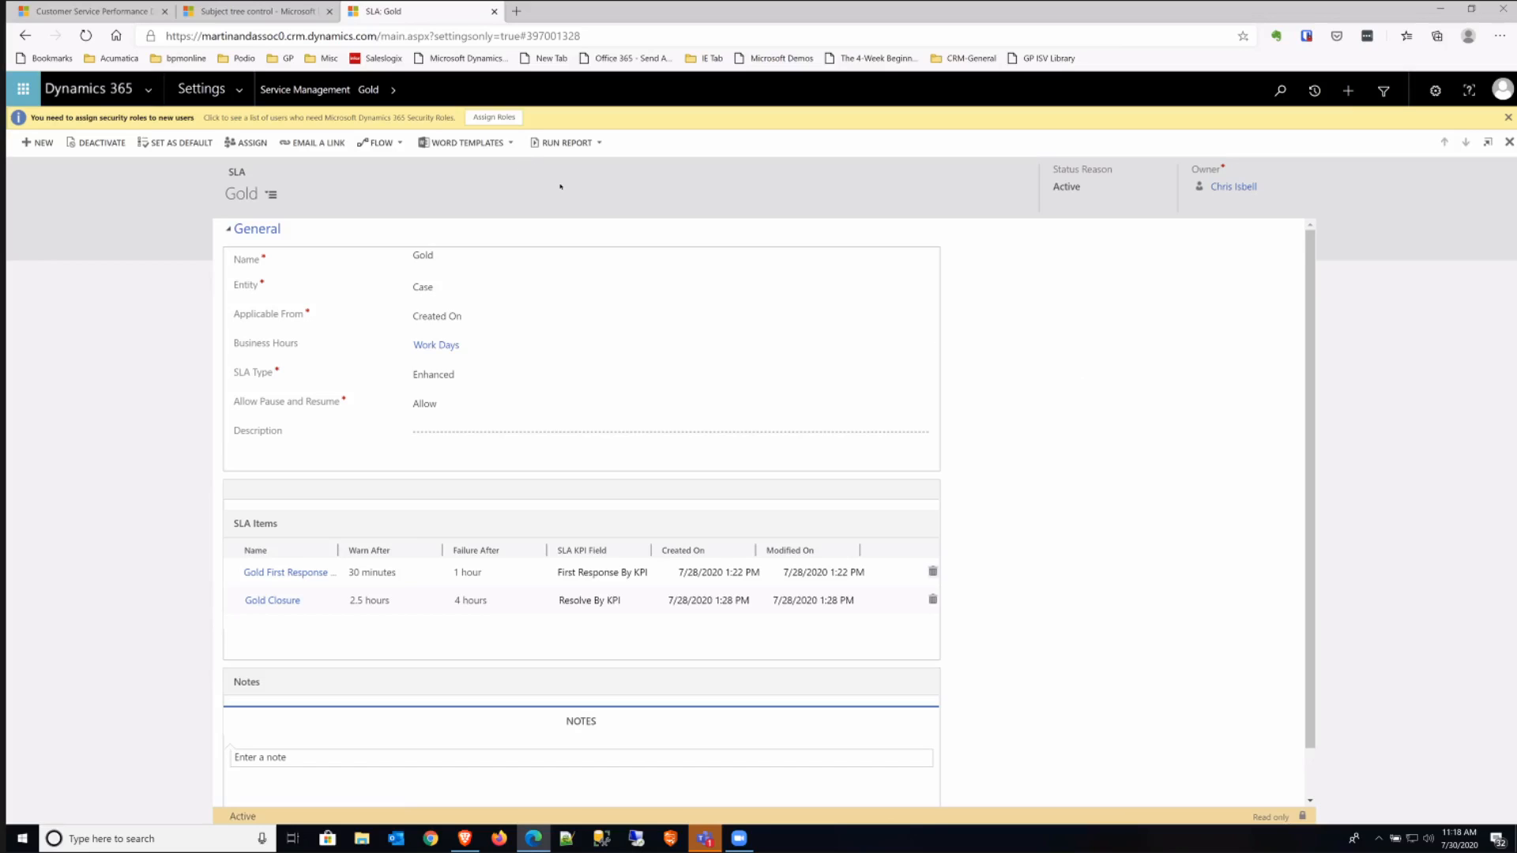
- Look over the Service Management settings, and display the customer service calendars in the Customer Service Hub
{"action": "left_click", "coordinate": [305, 89]}
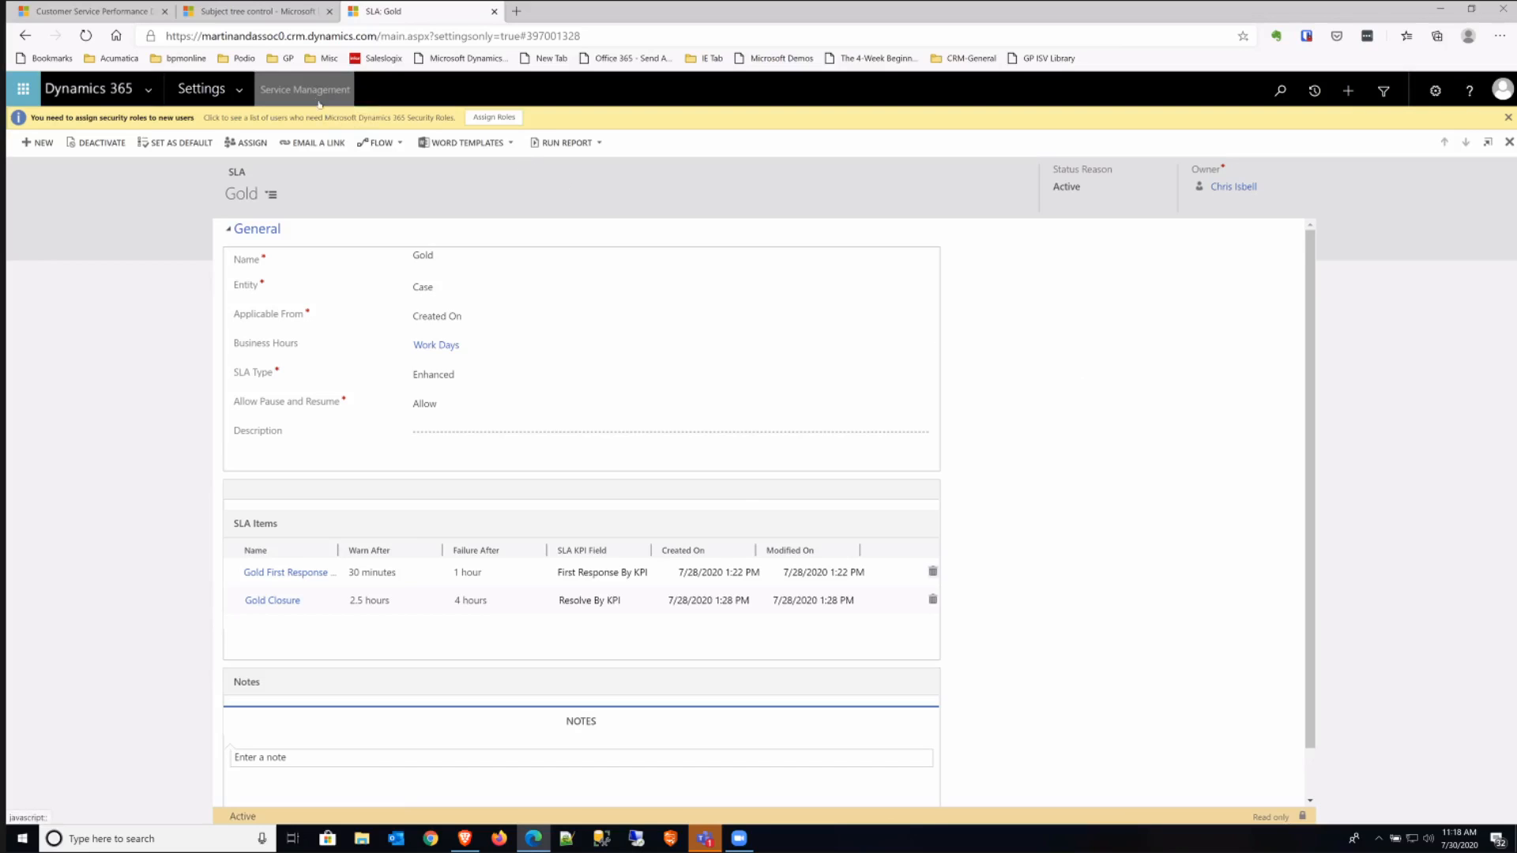
{"action": "scroll", "coordinate": [707, 544], "scroll_direction": "down", "scroll_amount": 2}
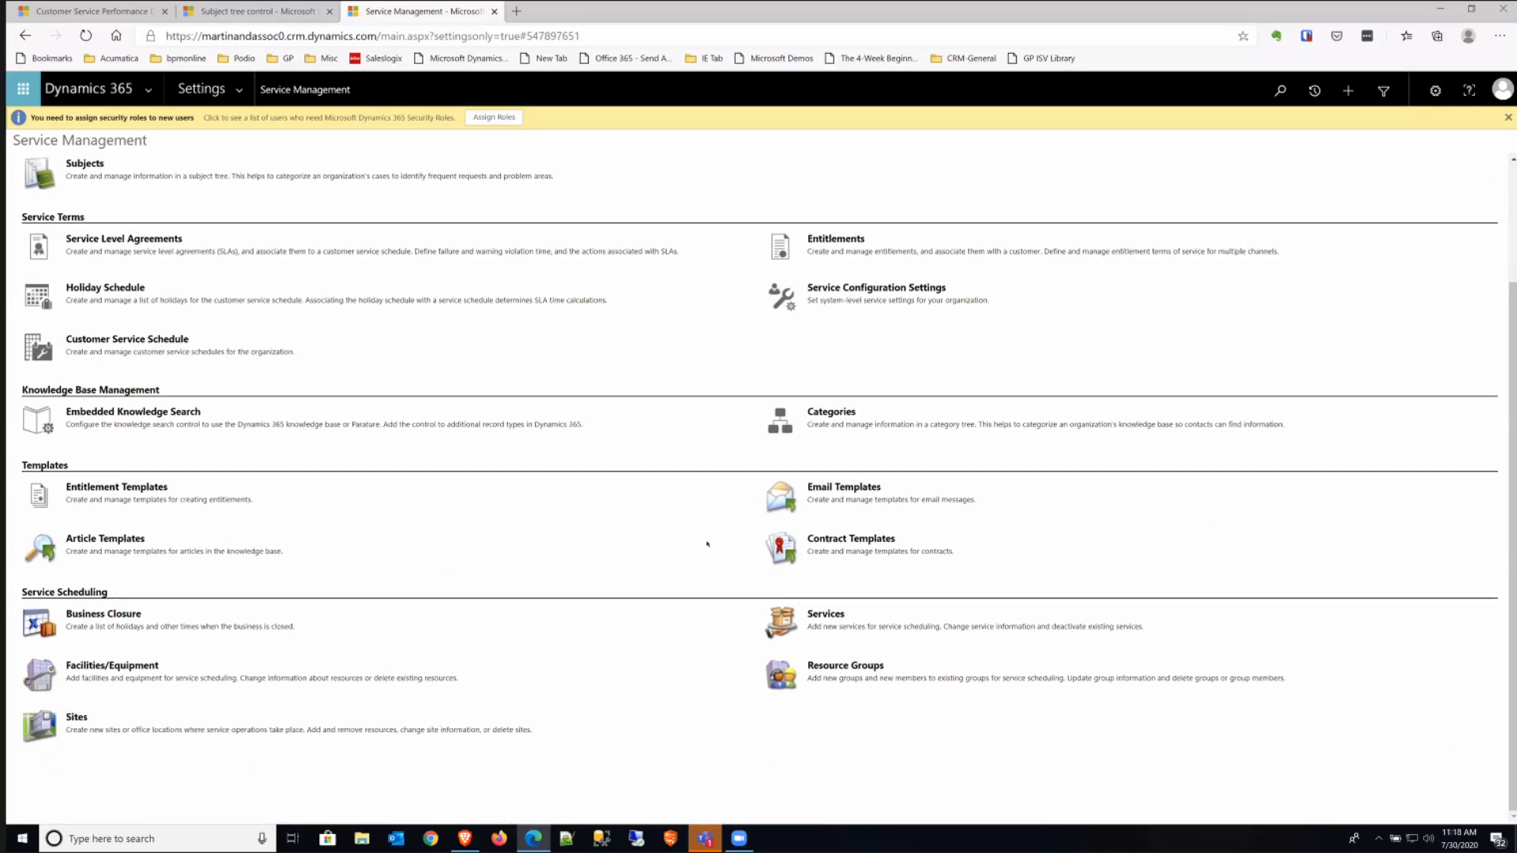
{"action": "left_click", "coordinate": [312, 11]}
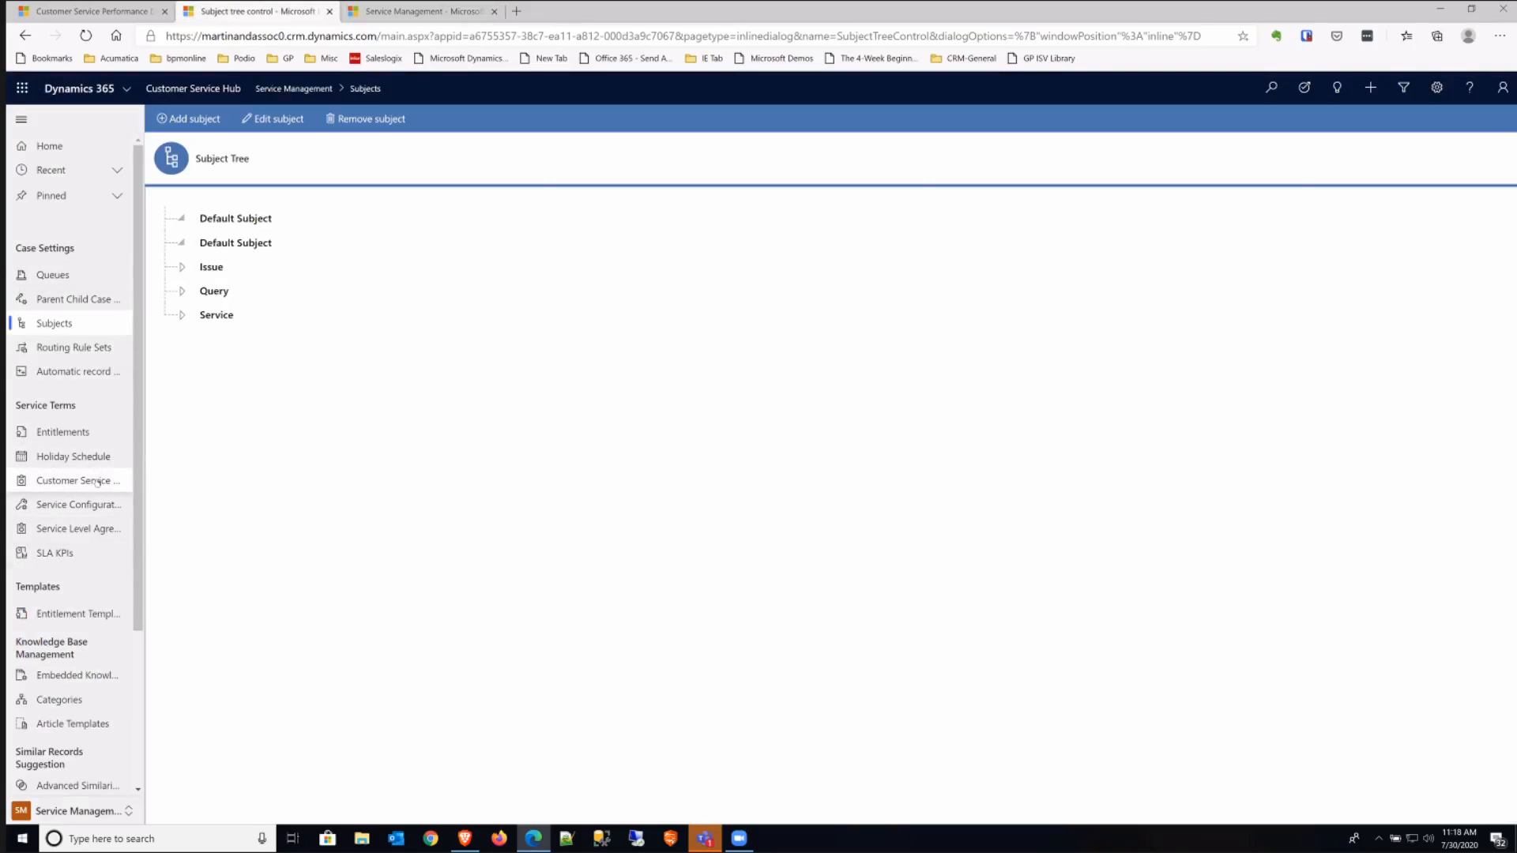
{"action": "left_click", "coordinate": [96, 481]}
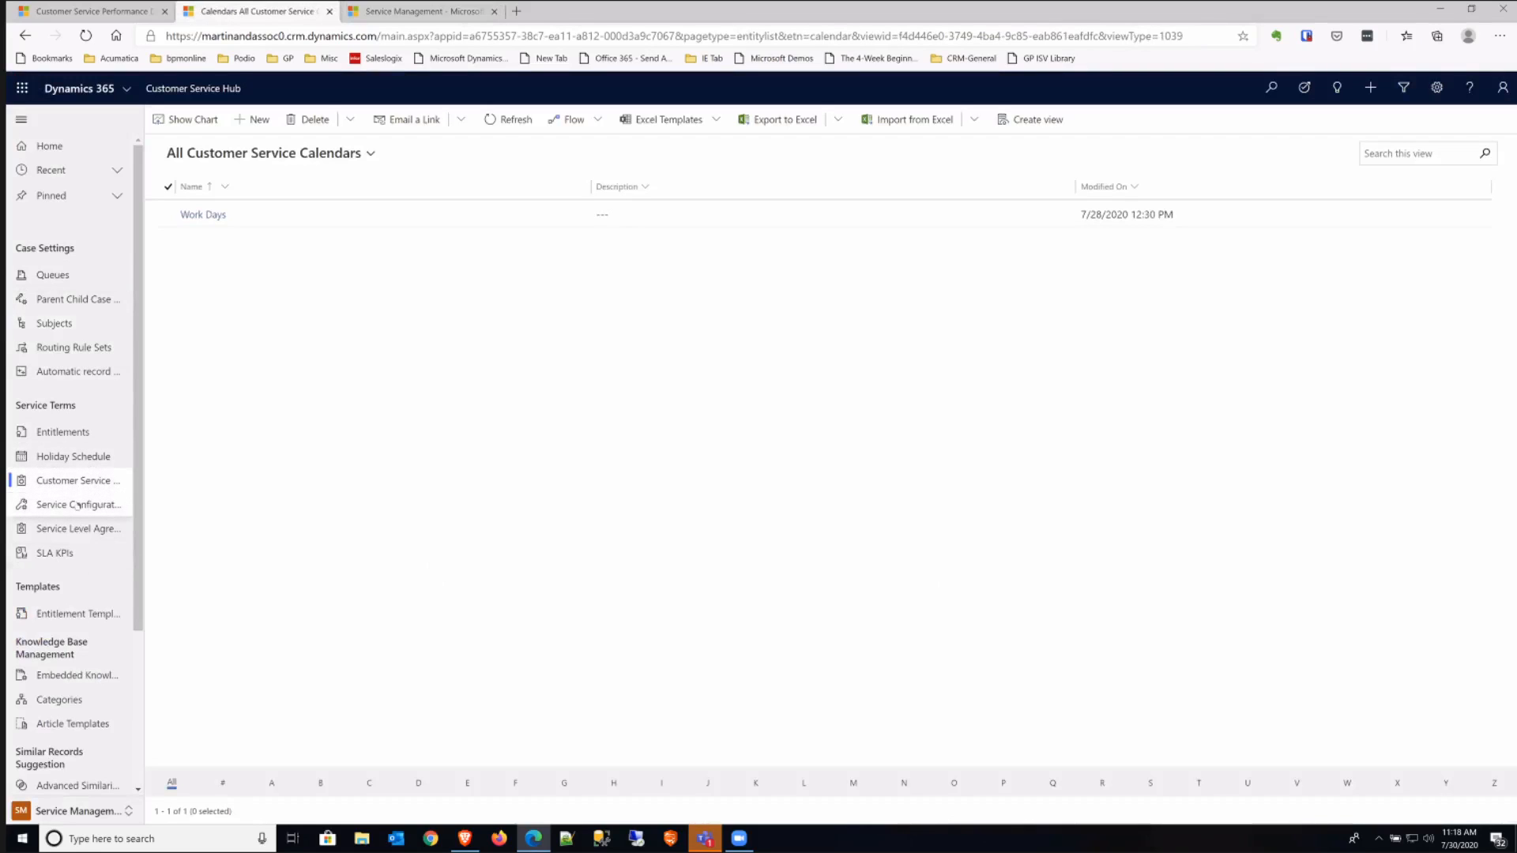
- Open the Service Configuration Settings and review the SLA, pause status and automatic entitlement options
{"action": "left_click", "coordinate": [78, 505]}
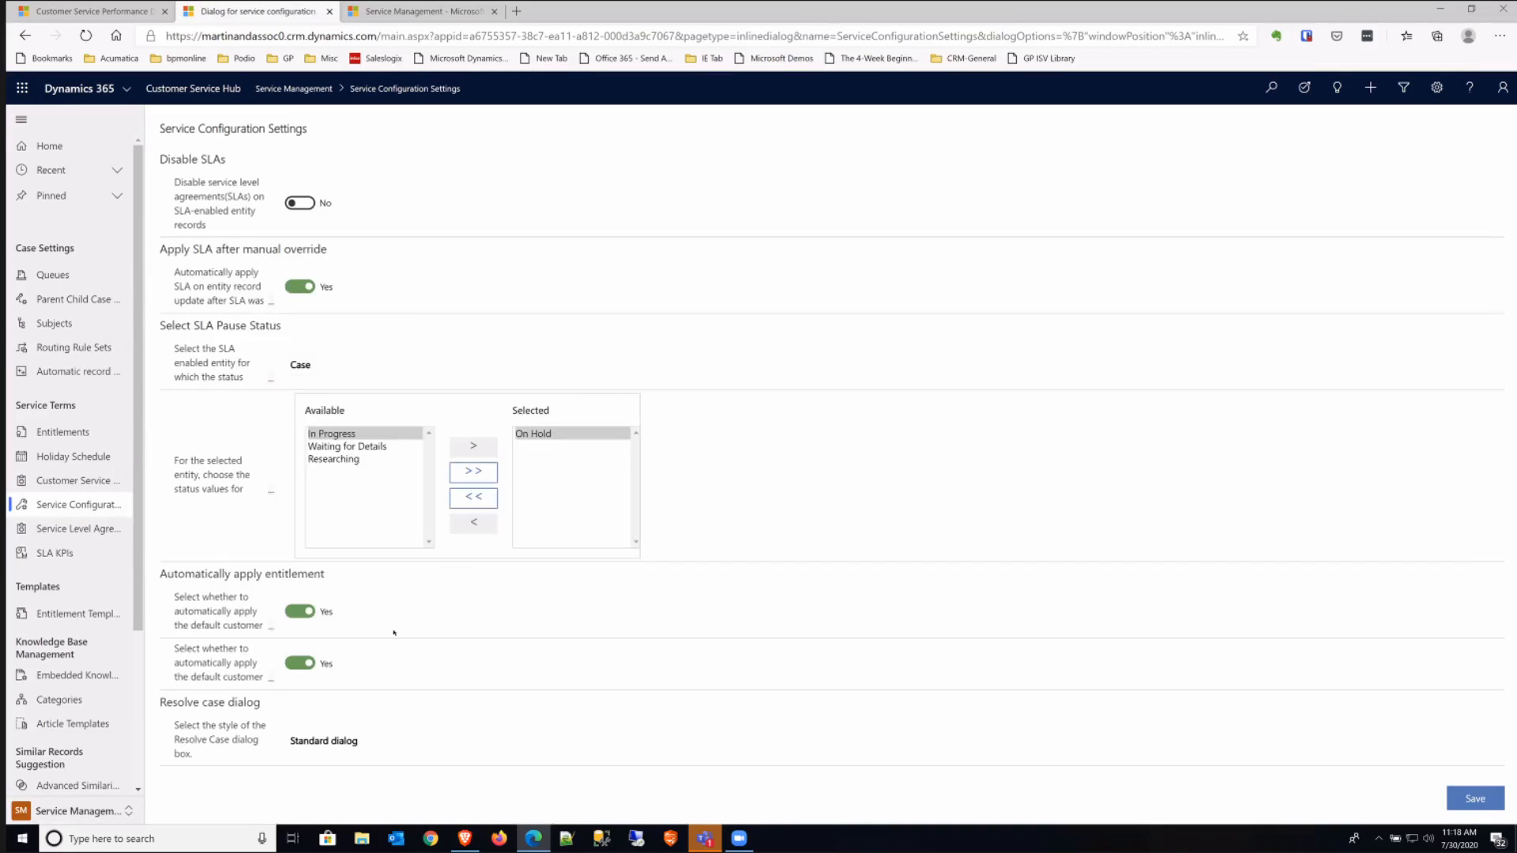
{"action": "scroll", "coordinate": [58, 594], "scroll_direction": "down", "scroll_amount": 3}
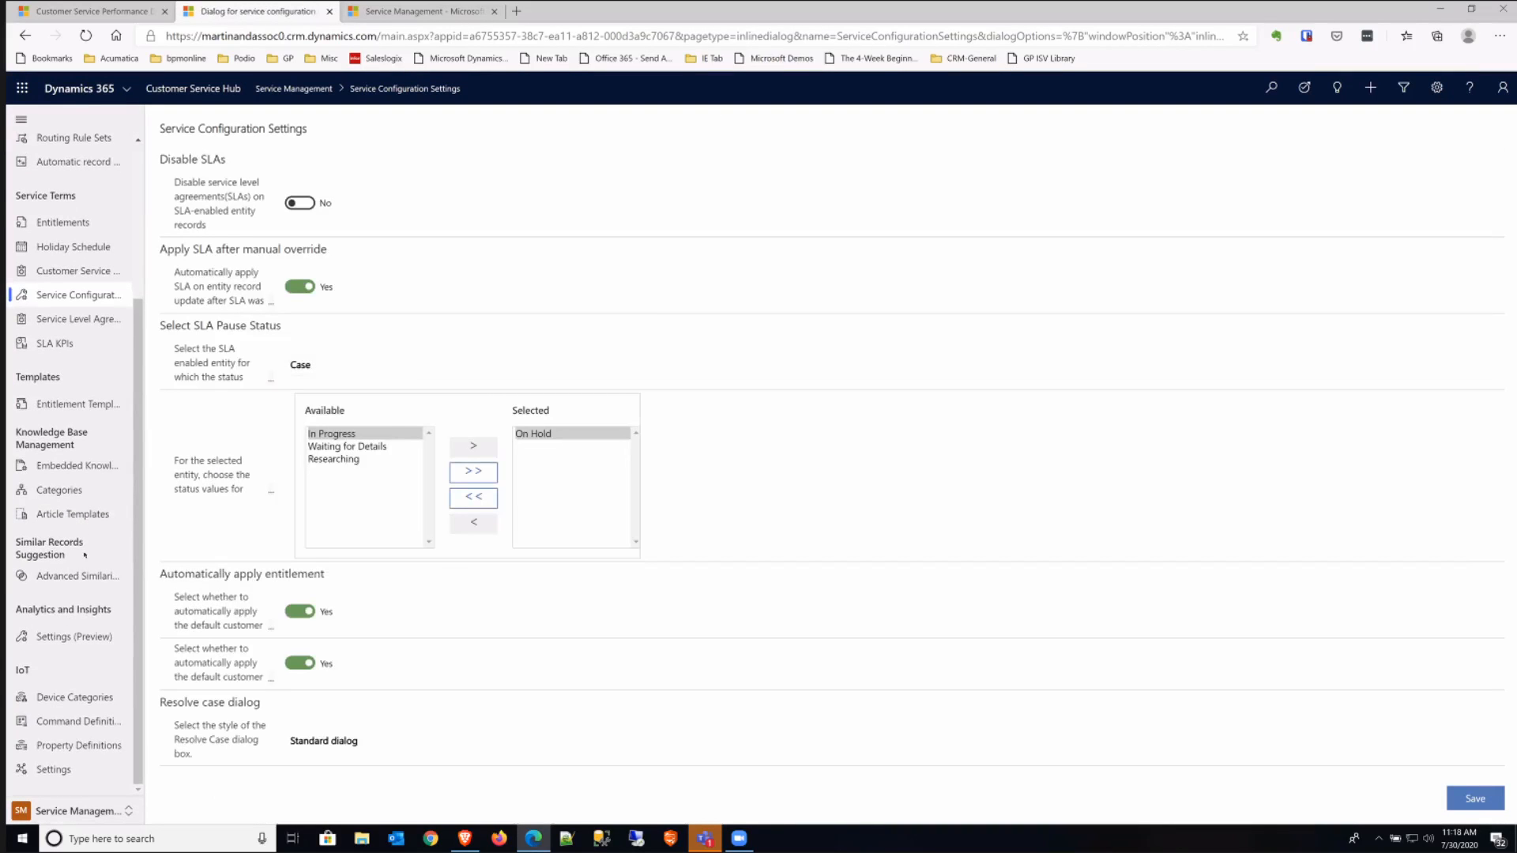
- Open the Onsite Service Call service from the service scheduling settings and review its scheduling and required resources, returning to Service Management when done
{"action": "left_click", "coordinate": [394, 12]}
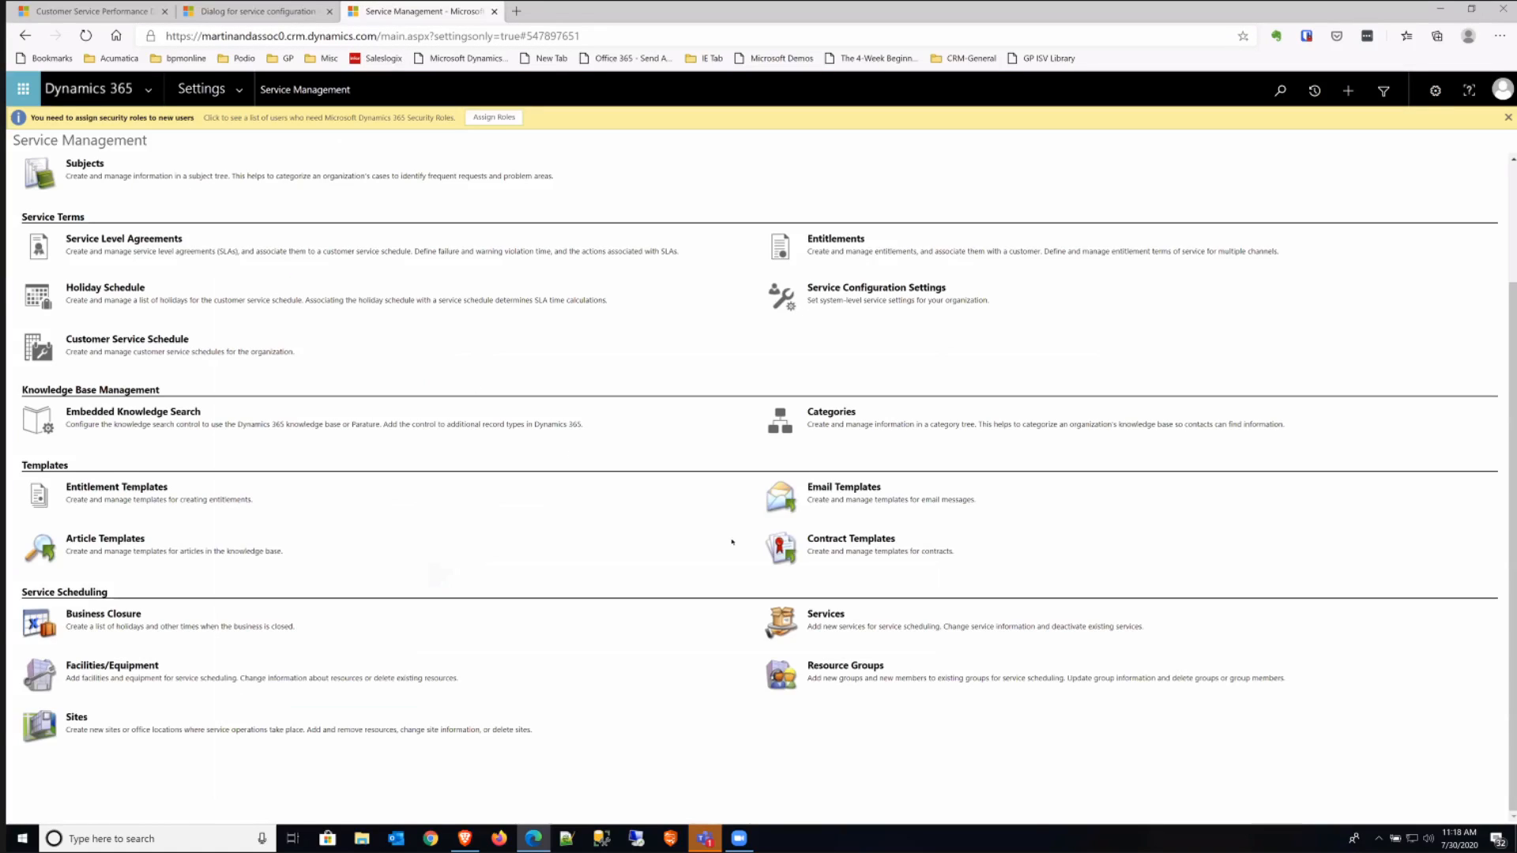
{"action": "left_click", "coordinate": [829, 615]}
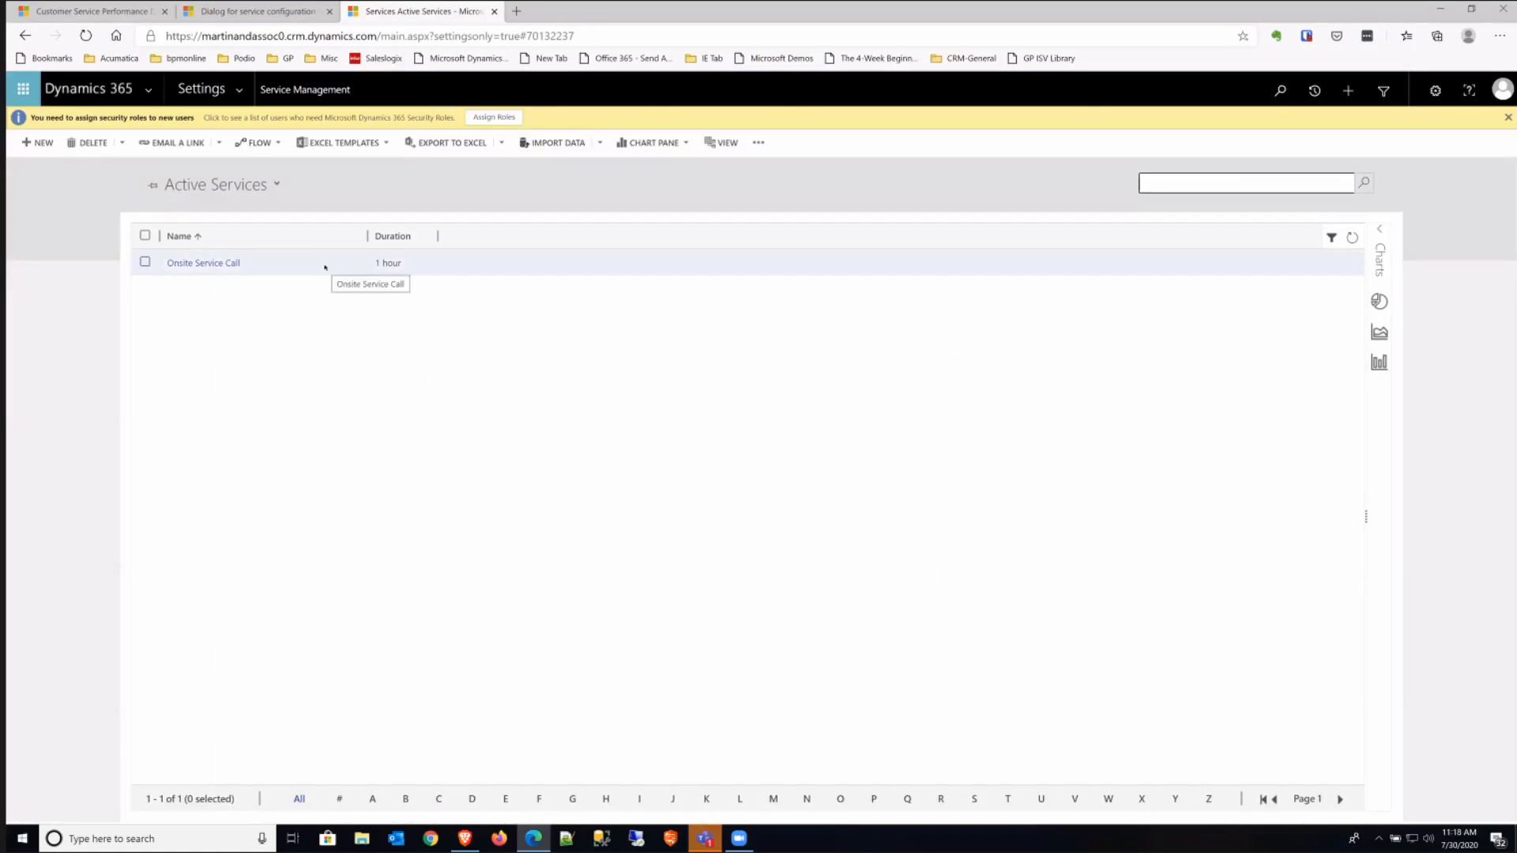
{"action": "left_click", "coordinate": [203, 262]}
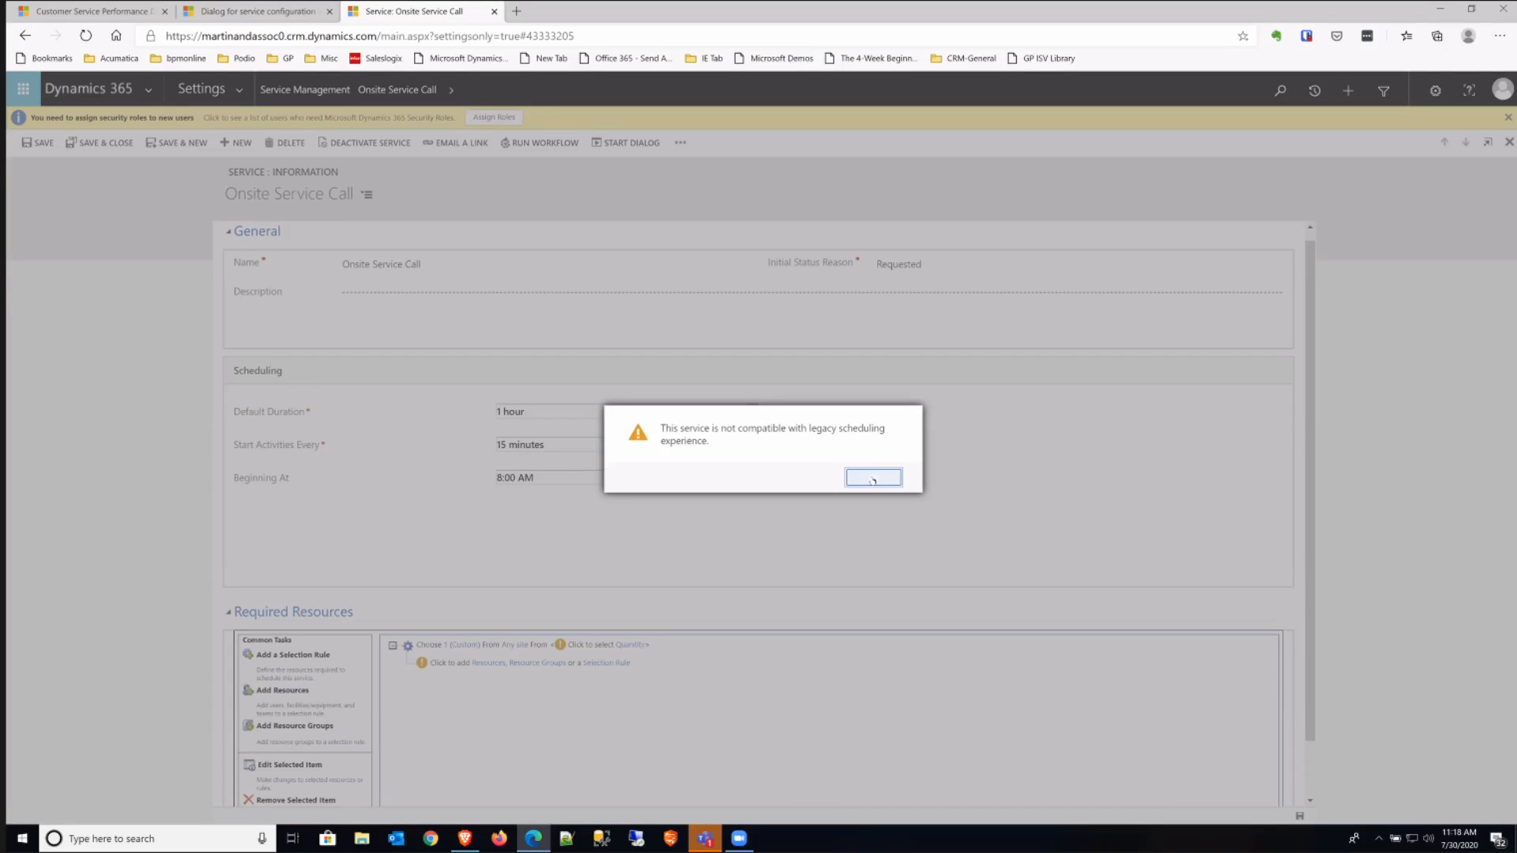
{"action": "left_click", "coordinate": [873, 479]}
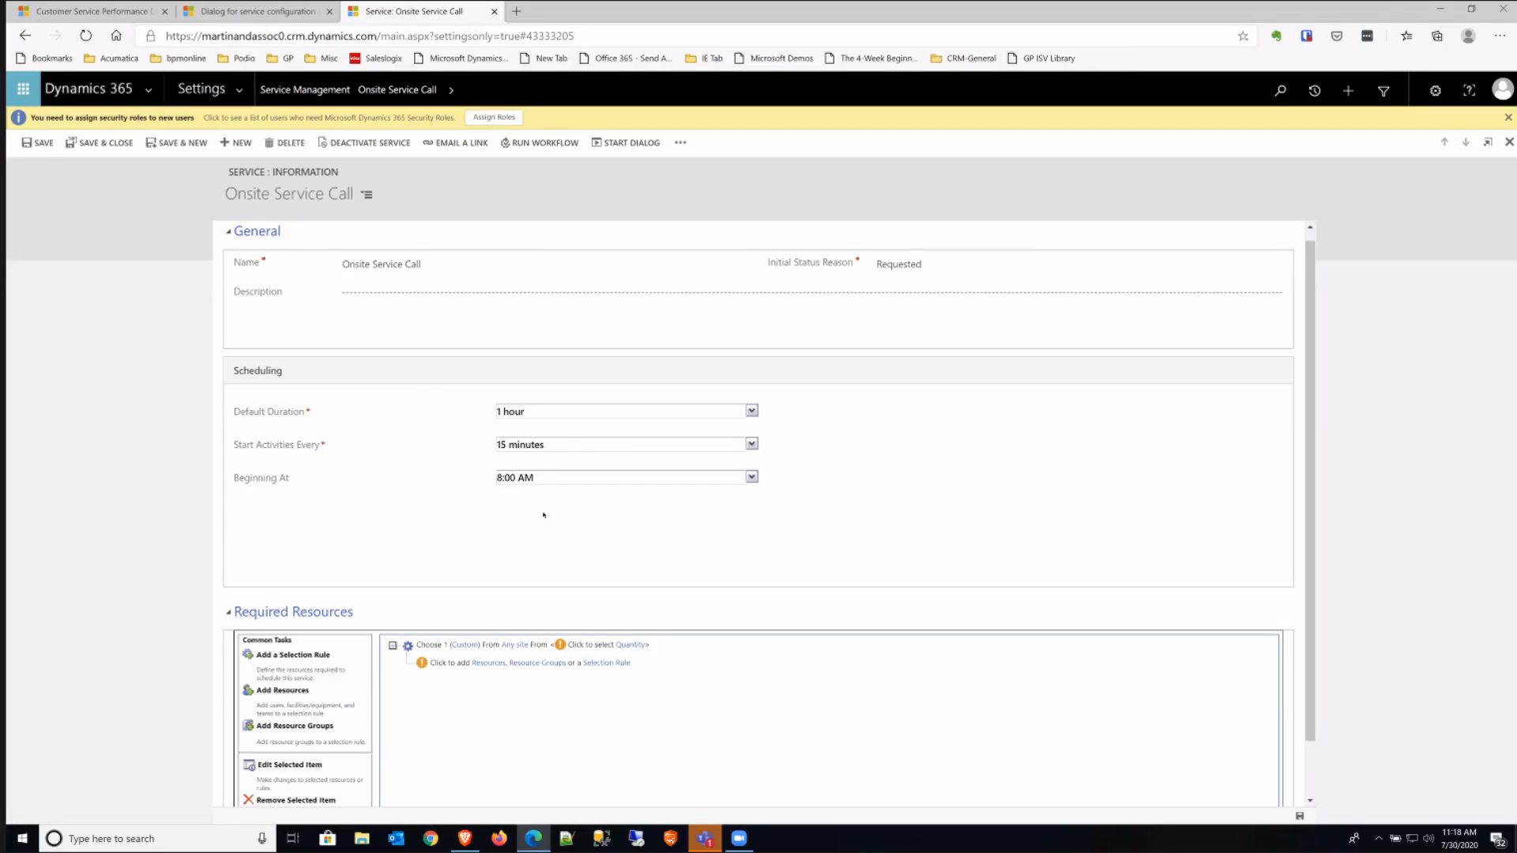
{"action": "scroll", "coordinate": [543, 514], "scroll_direction": "down", "scroll_amount": 1}
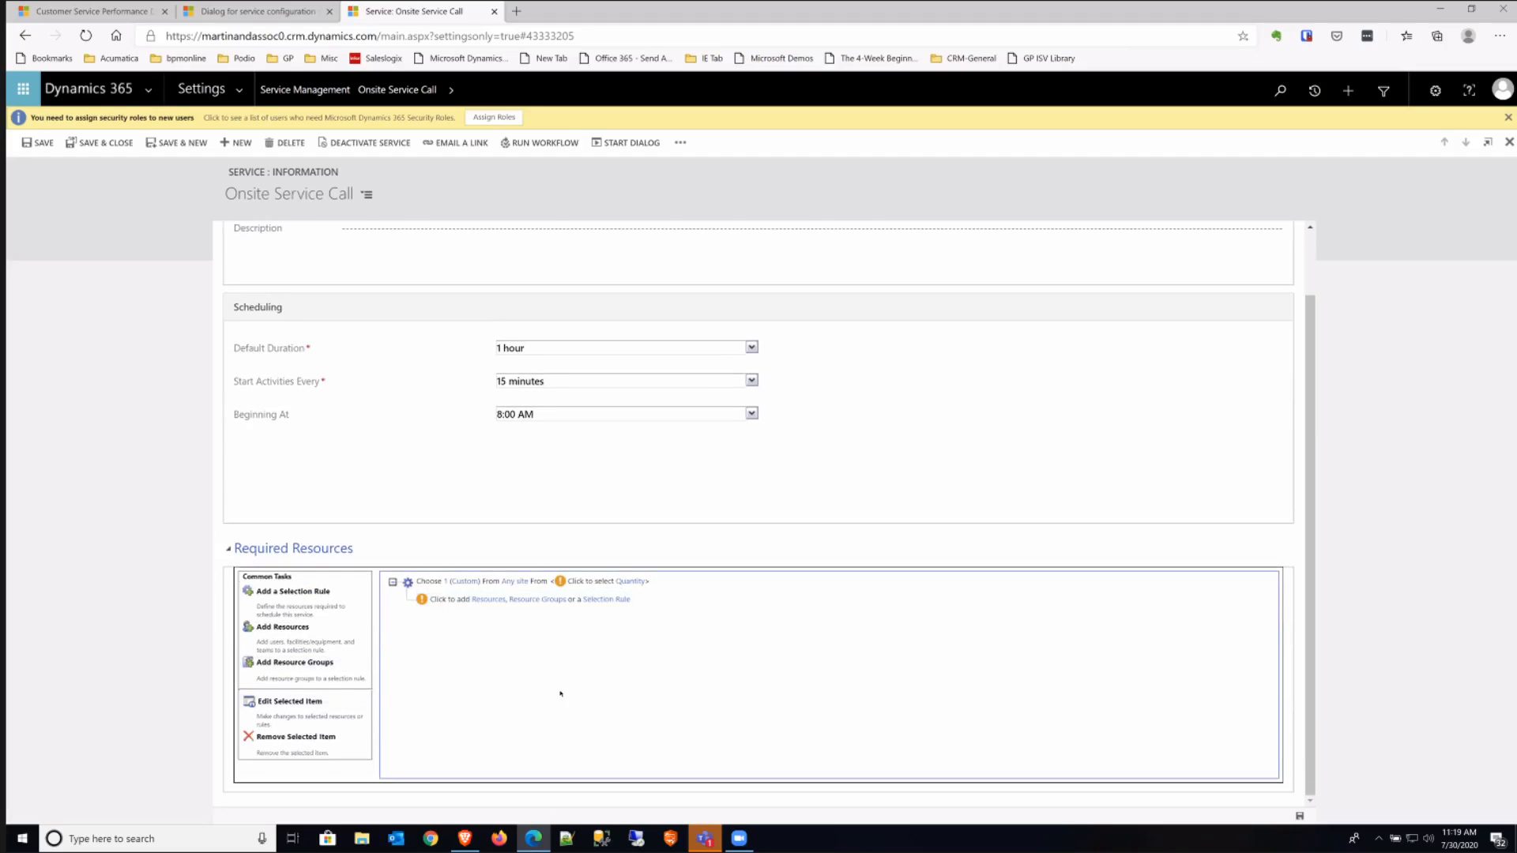
{"action": "scroll", "coordinate": [583, 311], "scroll_direction": "up", "scroll_amount": 1}
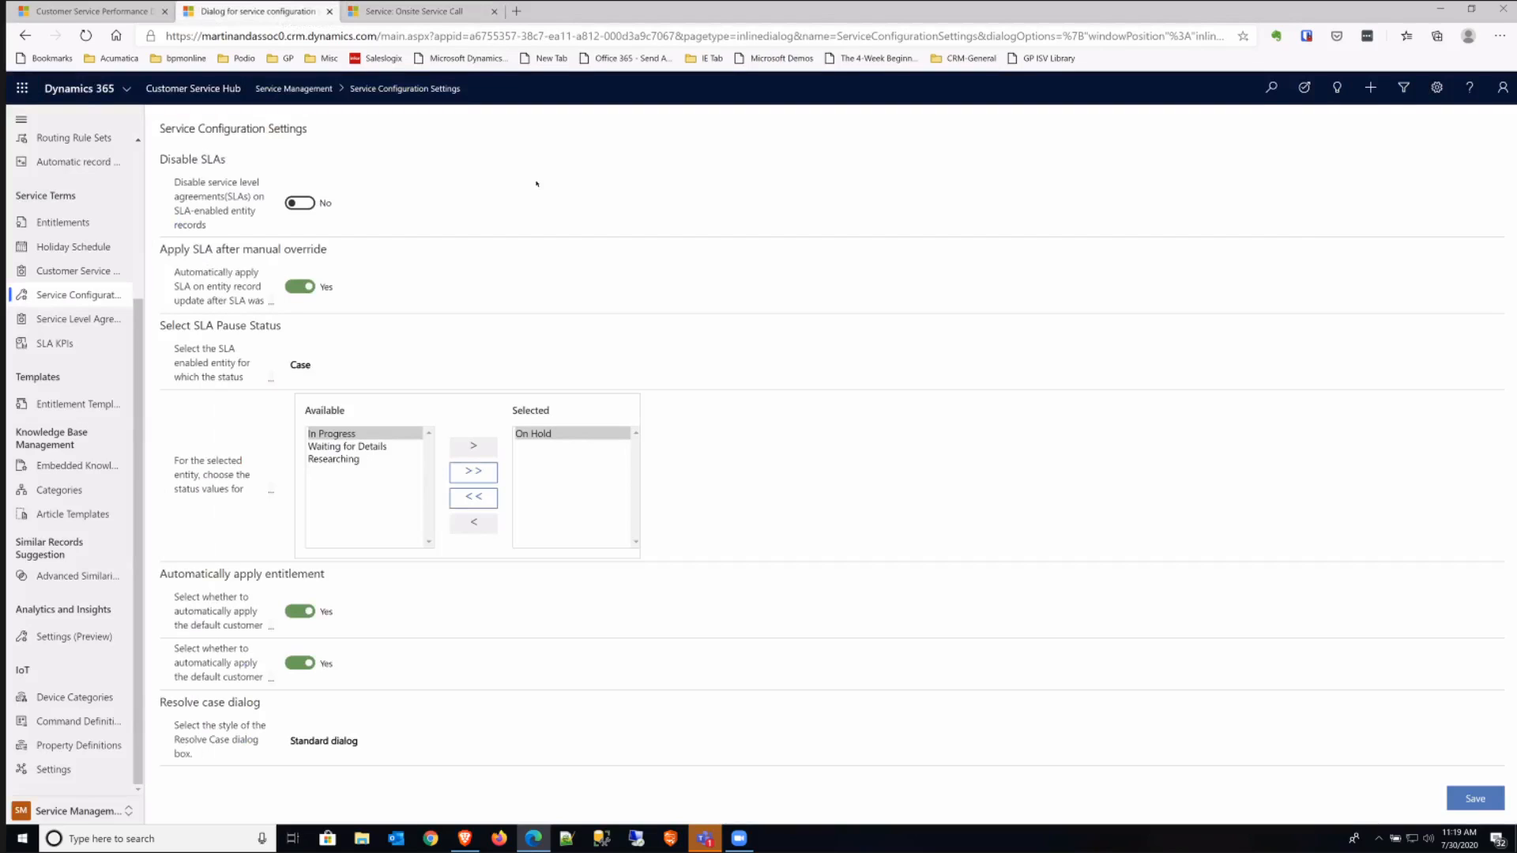
{"action": "left_click", "coordinate": [397, 13]}
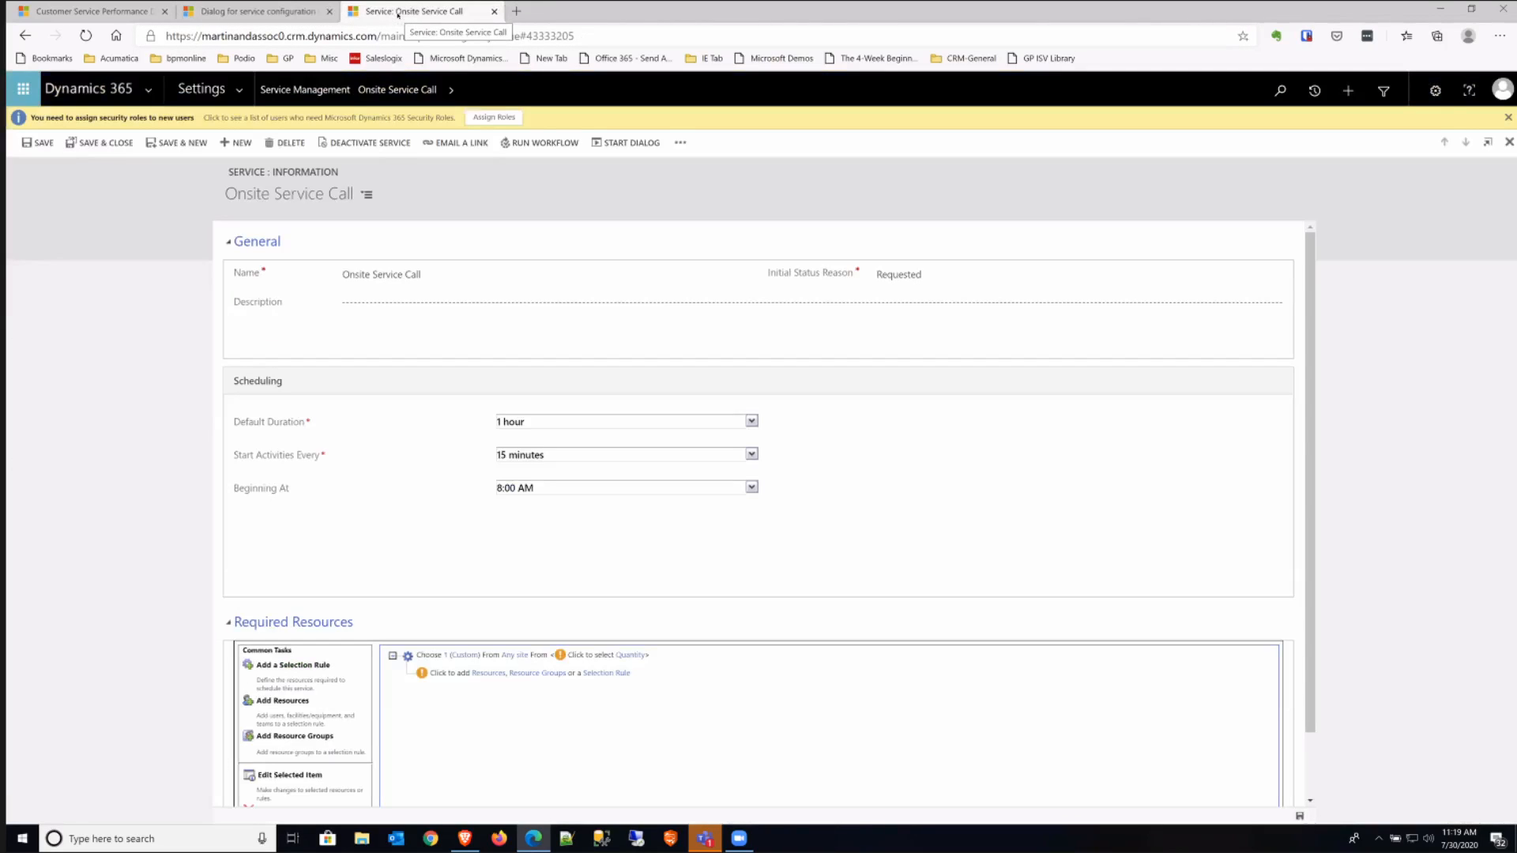
{"action": "left_click", "coordinate": [319, 89]}
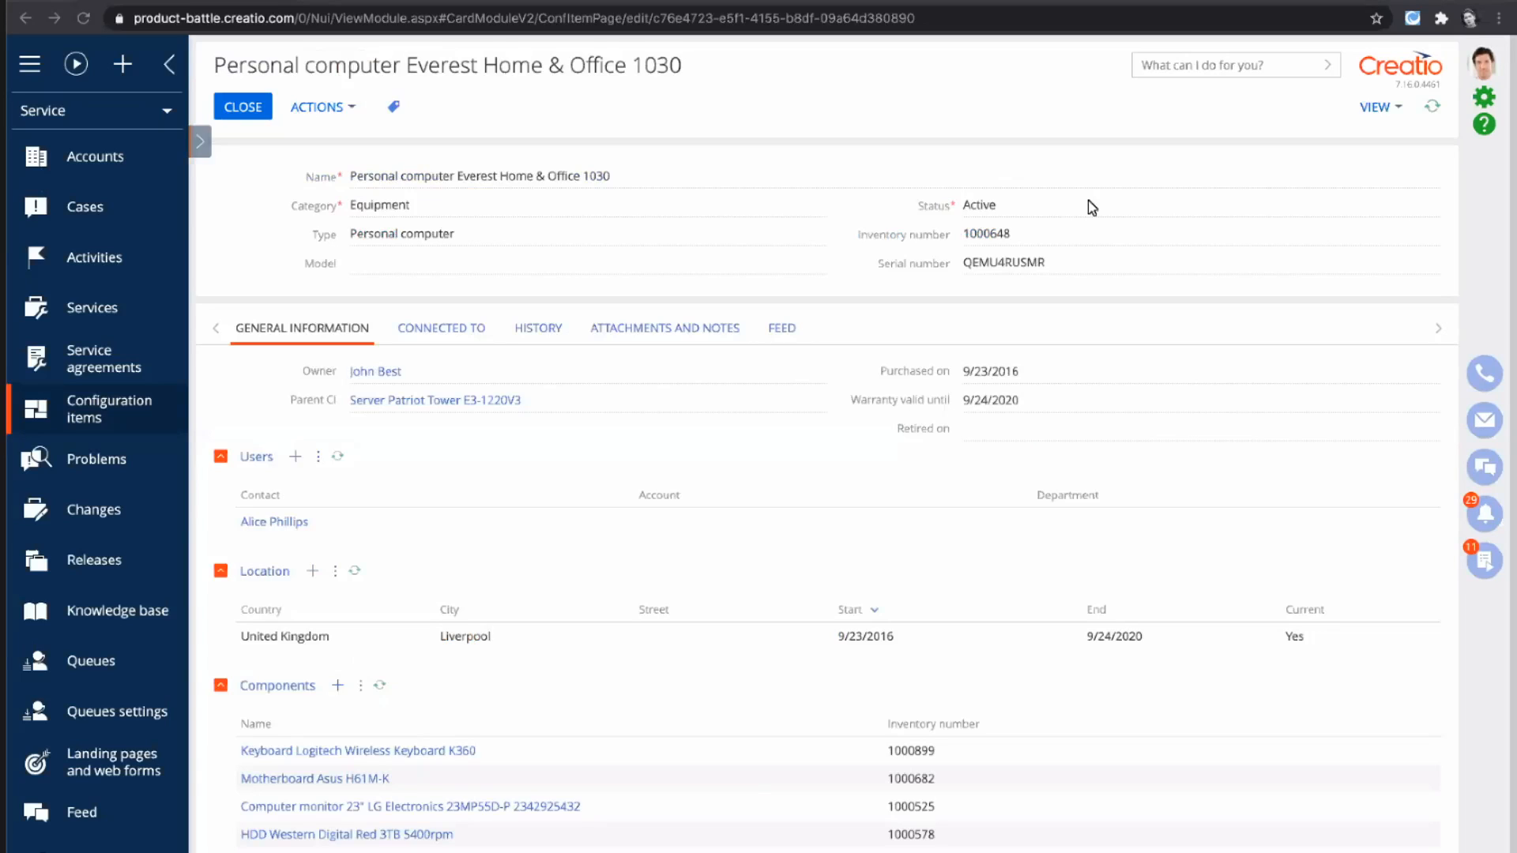
- Switch to Creatio and open the "Cases to be processed. High importance" queue from the queues settings
{"action": "left_click", "coordinate": [1089, 204]}
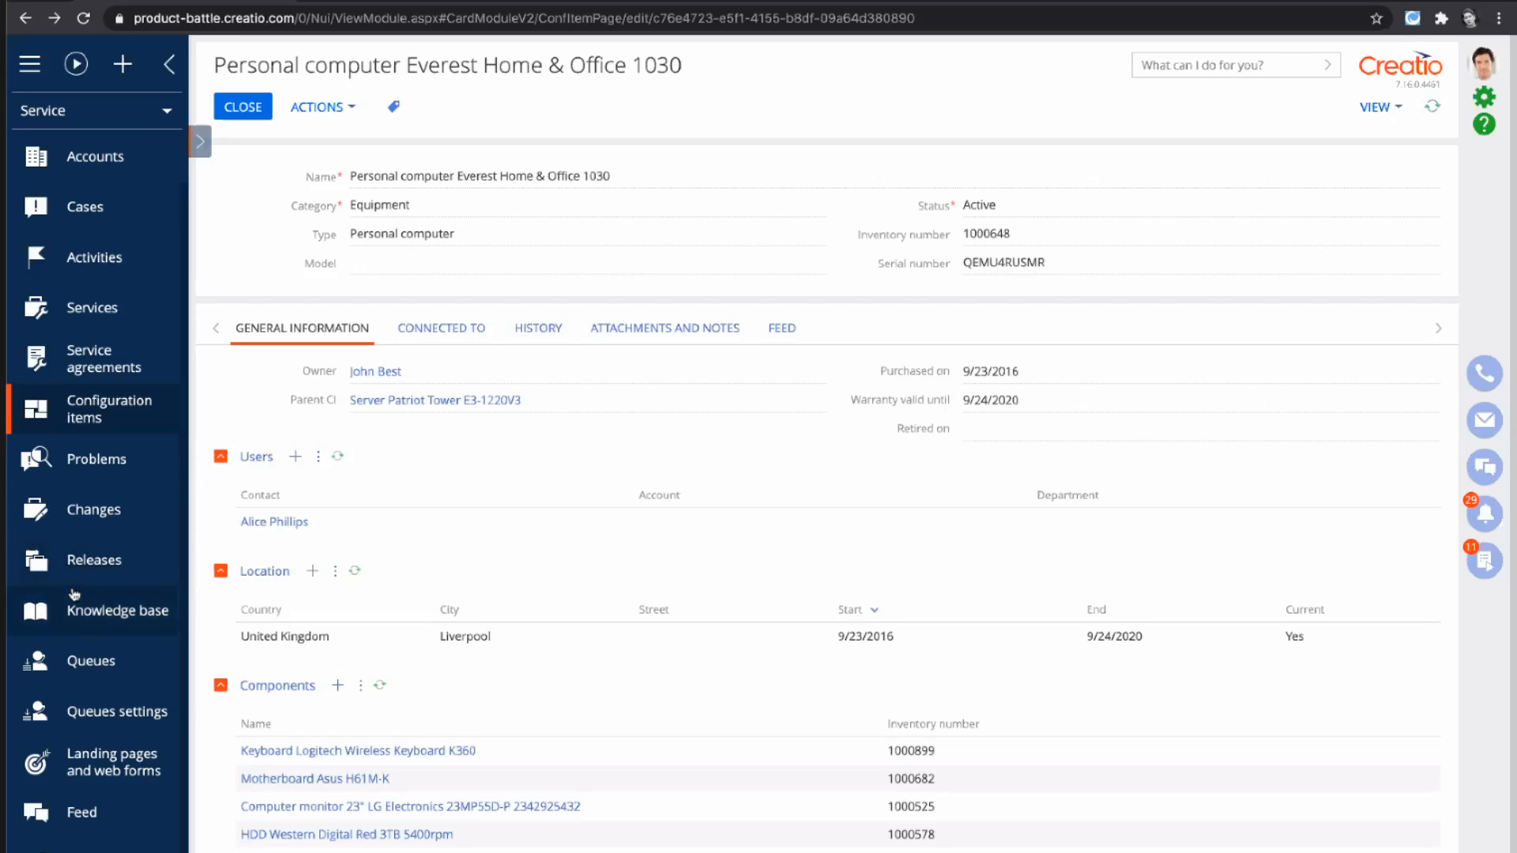
{"action": "left_click", "coordinate": [88, 653]}
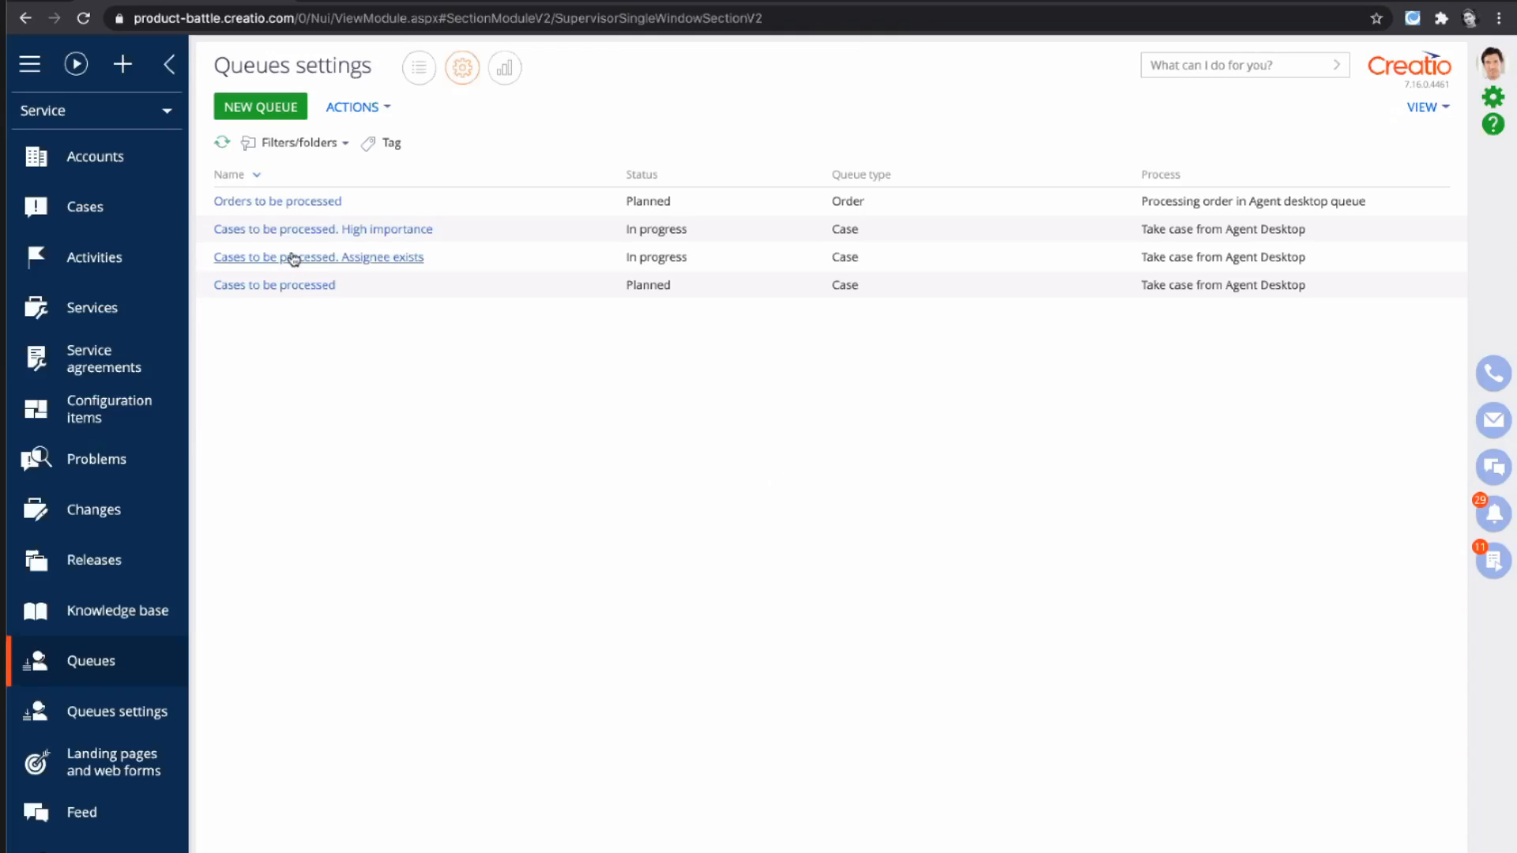
{"action": "left_click", "coordinate": [298, 229]}
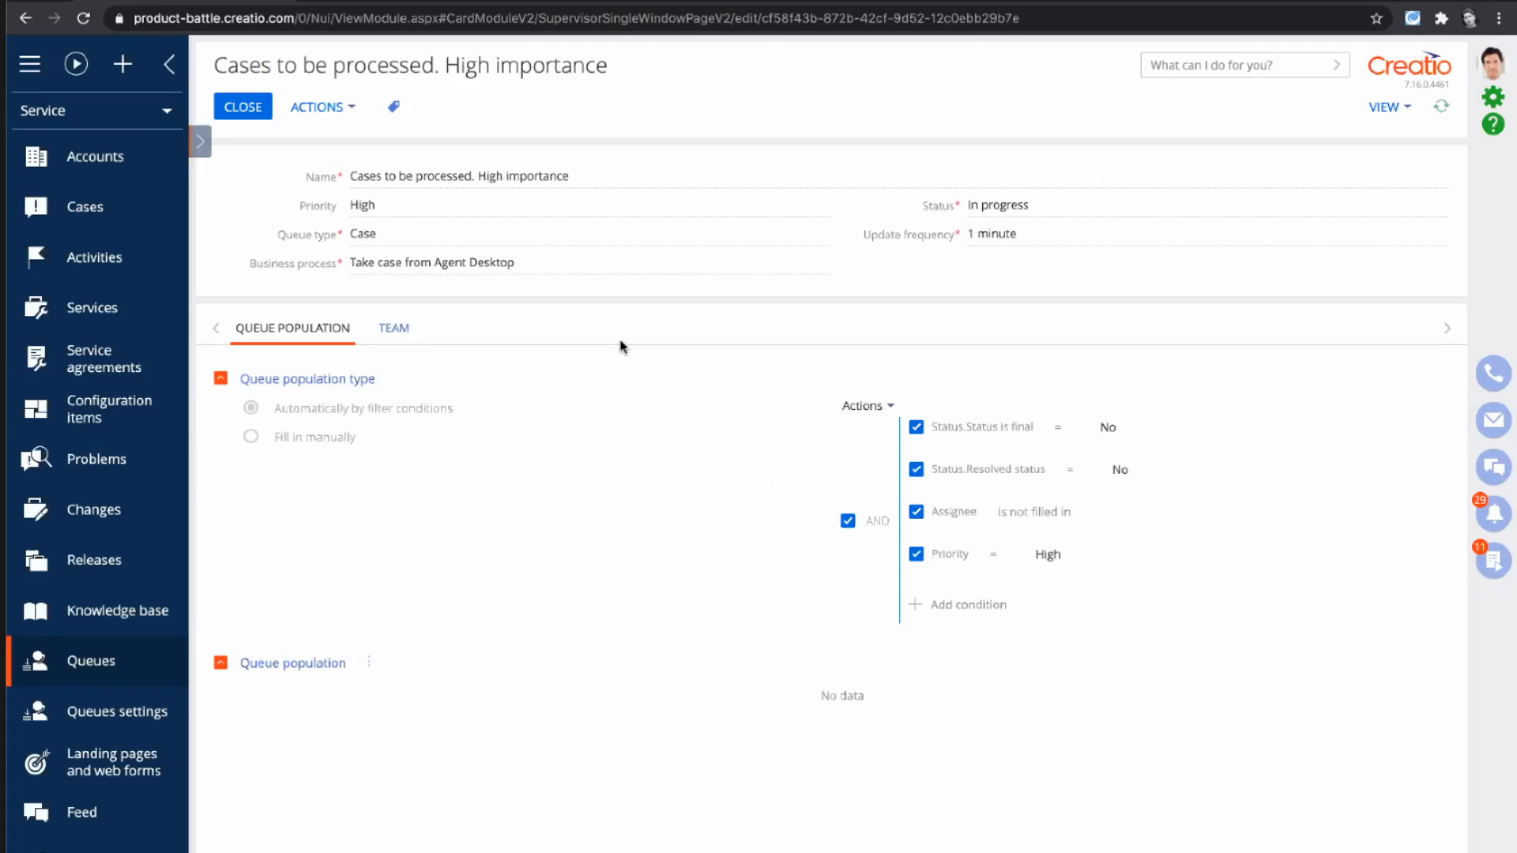
- Open the "Cases to be processed. Assignee exists" queue in full view and review its priority, queue type and business process
{"action": "left_click", "coordinate": [200, 142]}
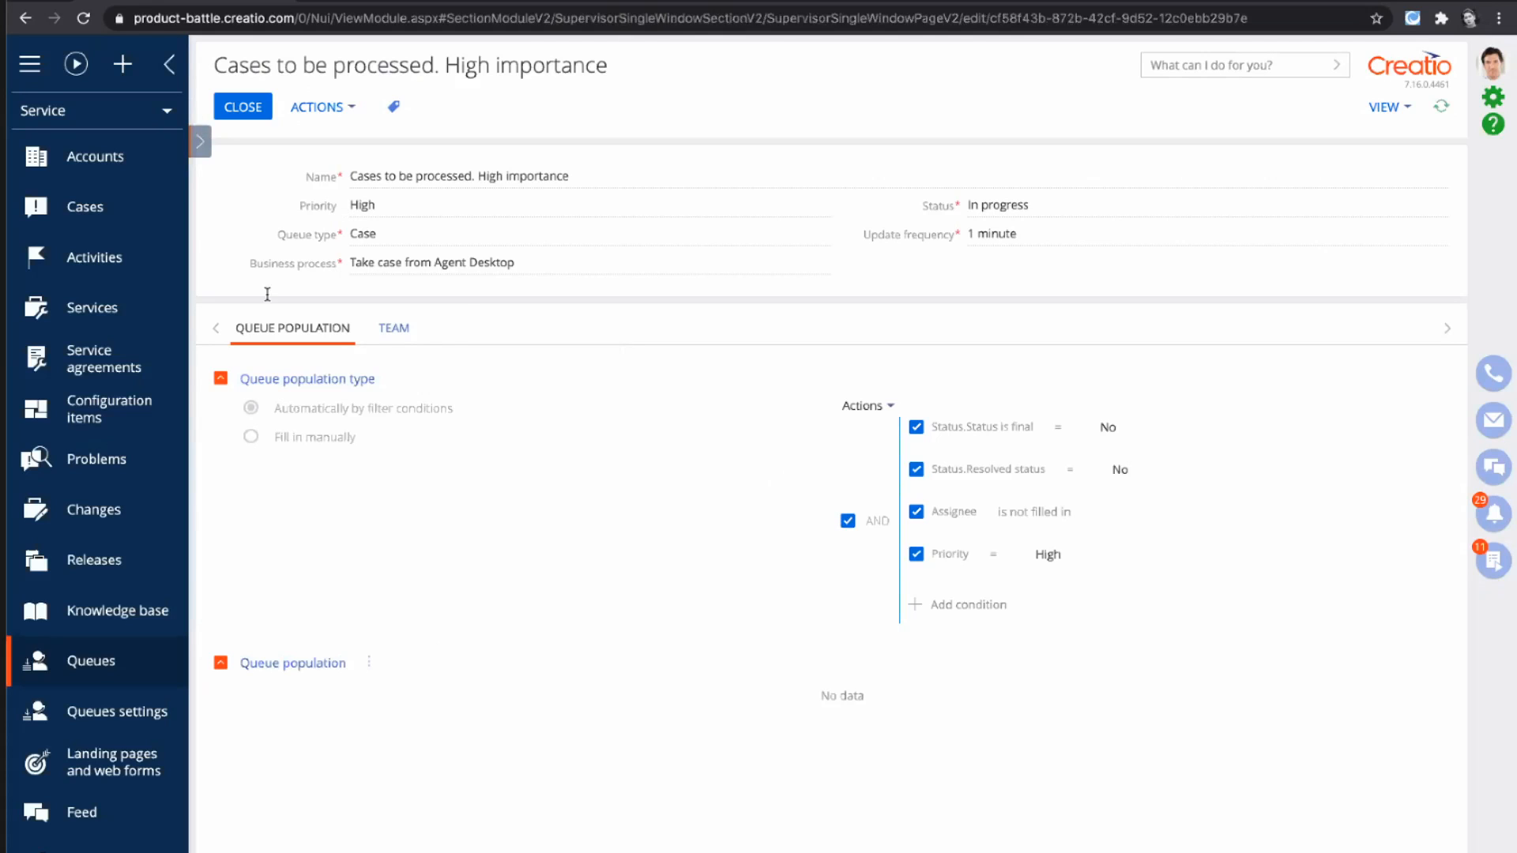
{"action": "left_click", "coordinate": [263, 371]}
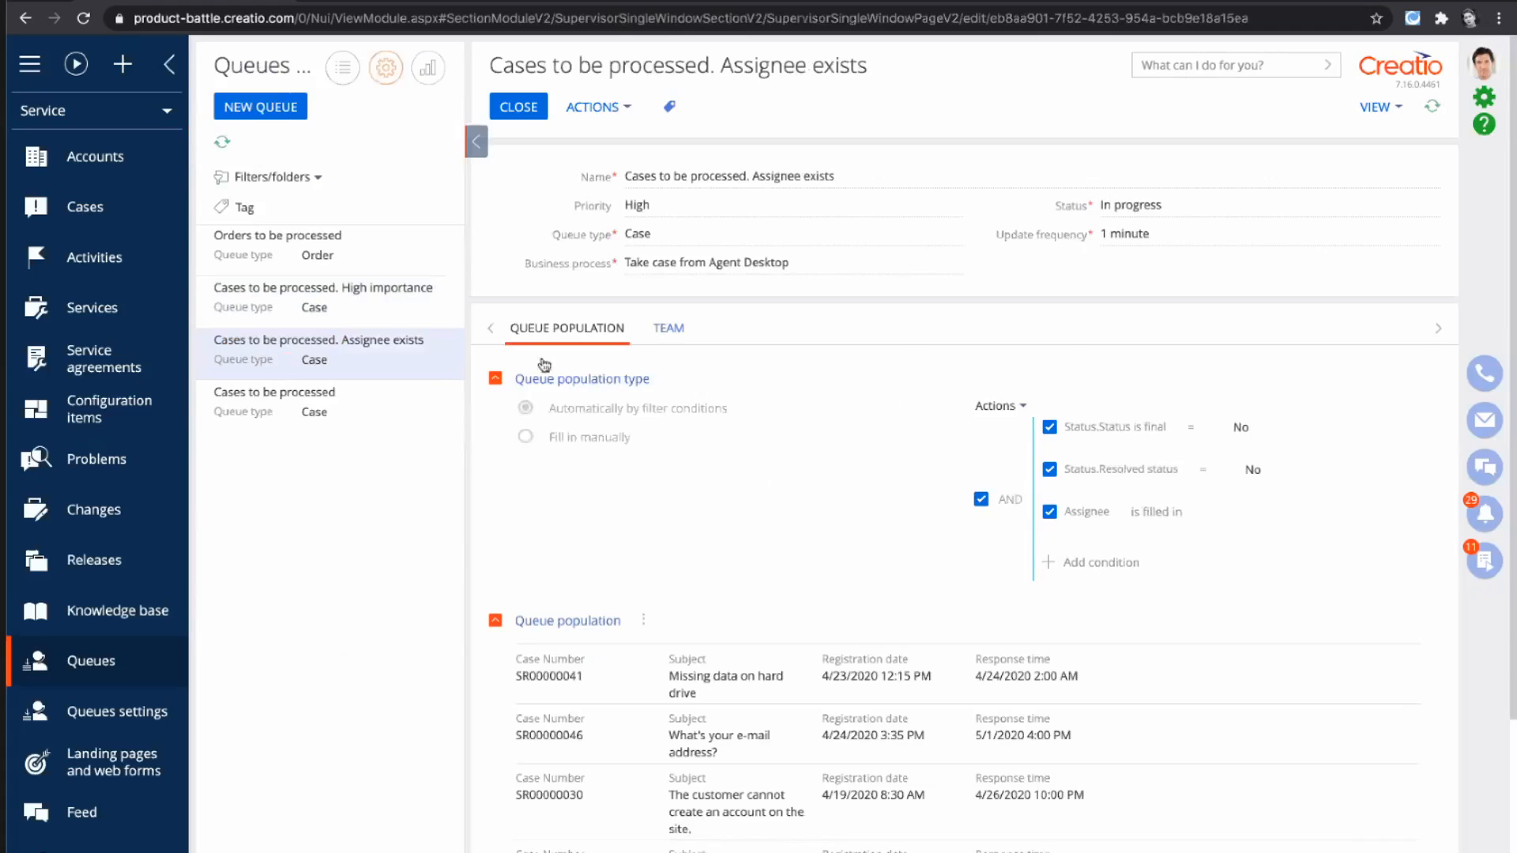
{"action": "left_click", "coordinate": [476, 144]}
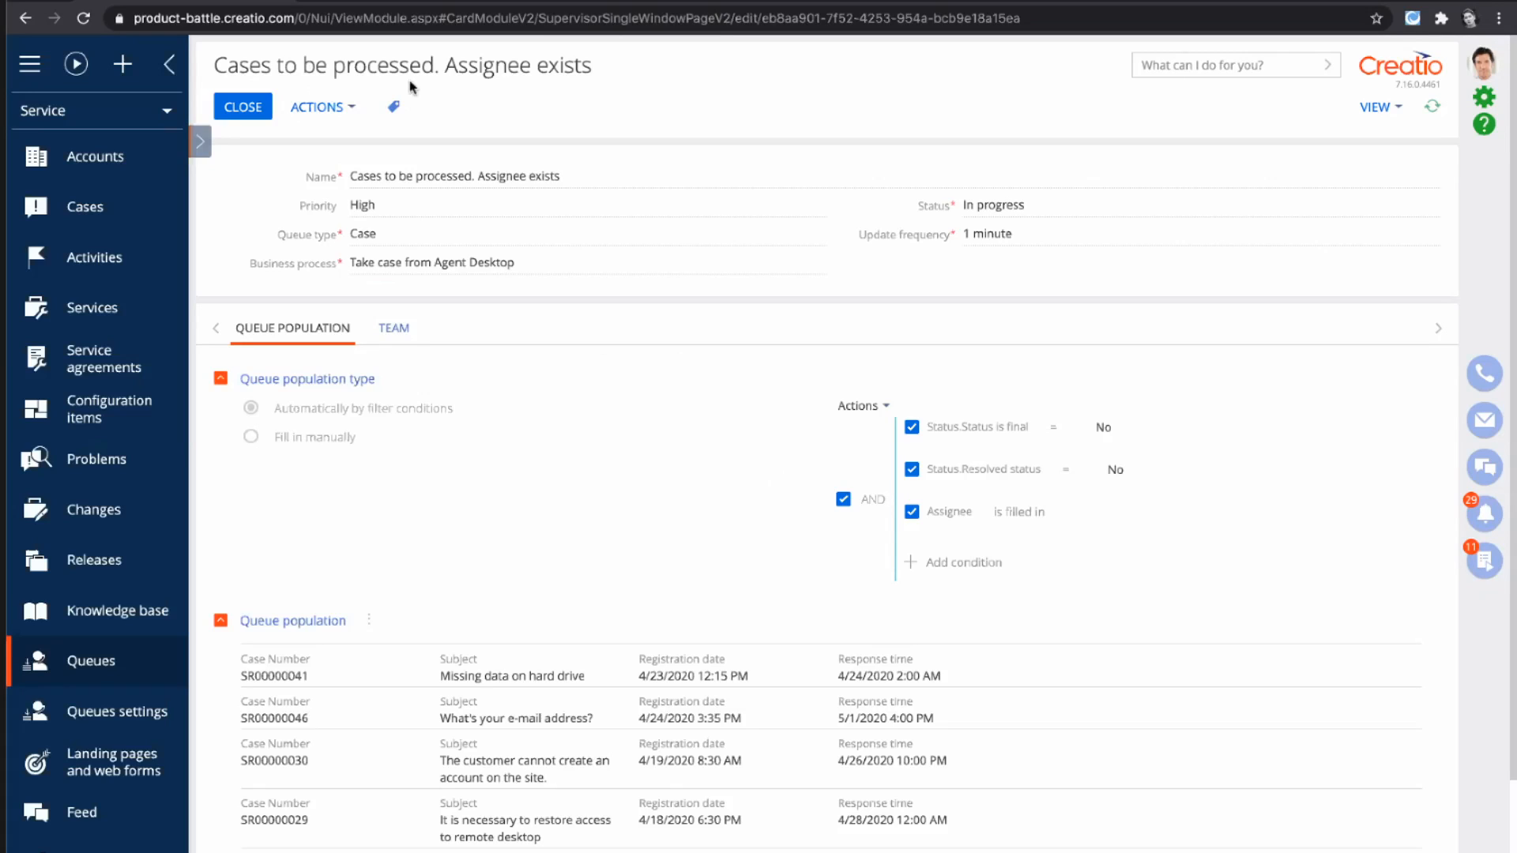
{"action": "double_click", "coordinate": [374, 235]}
{"action": "left_click", "coordinate": [400, 255]}
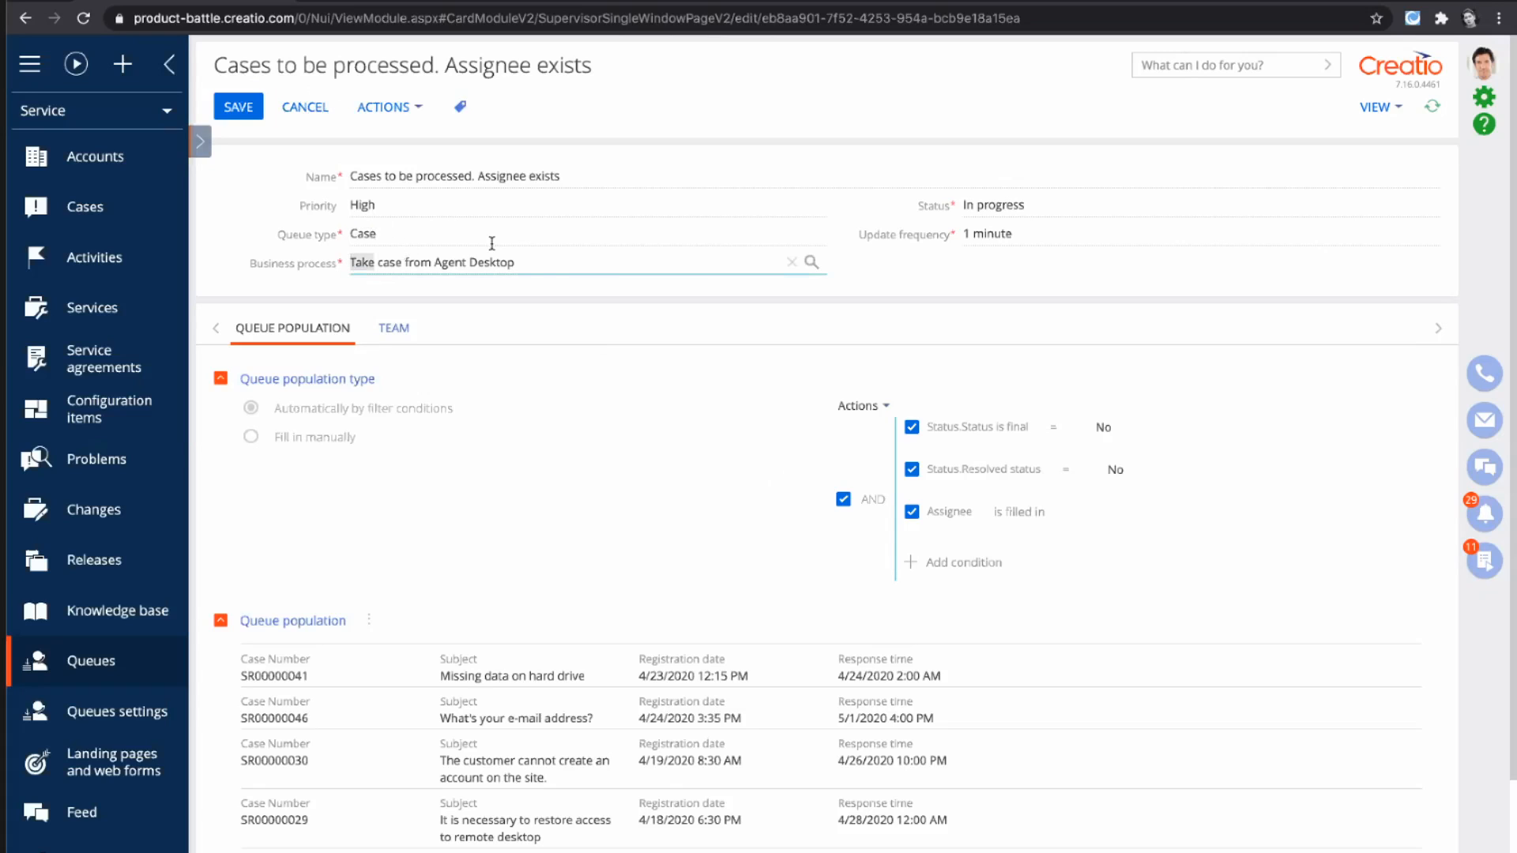
{"action": "triple_click", "coordinate": [570, 262]}
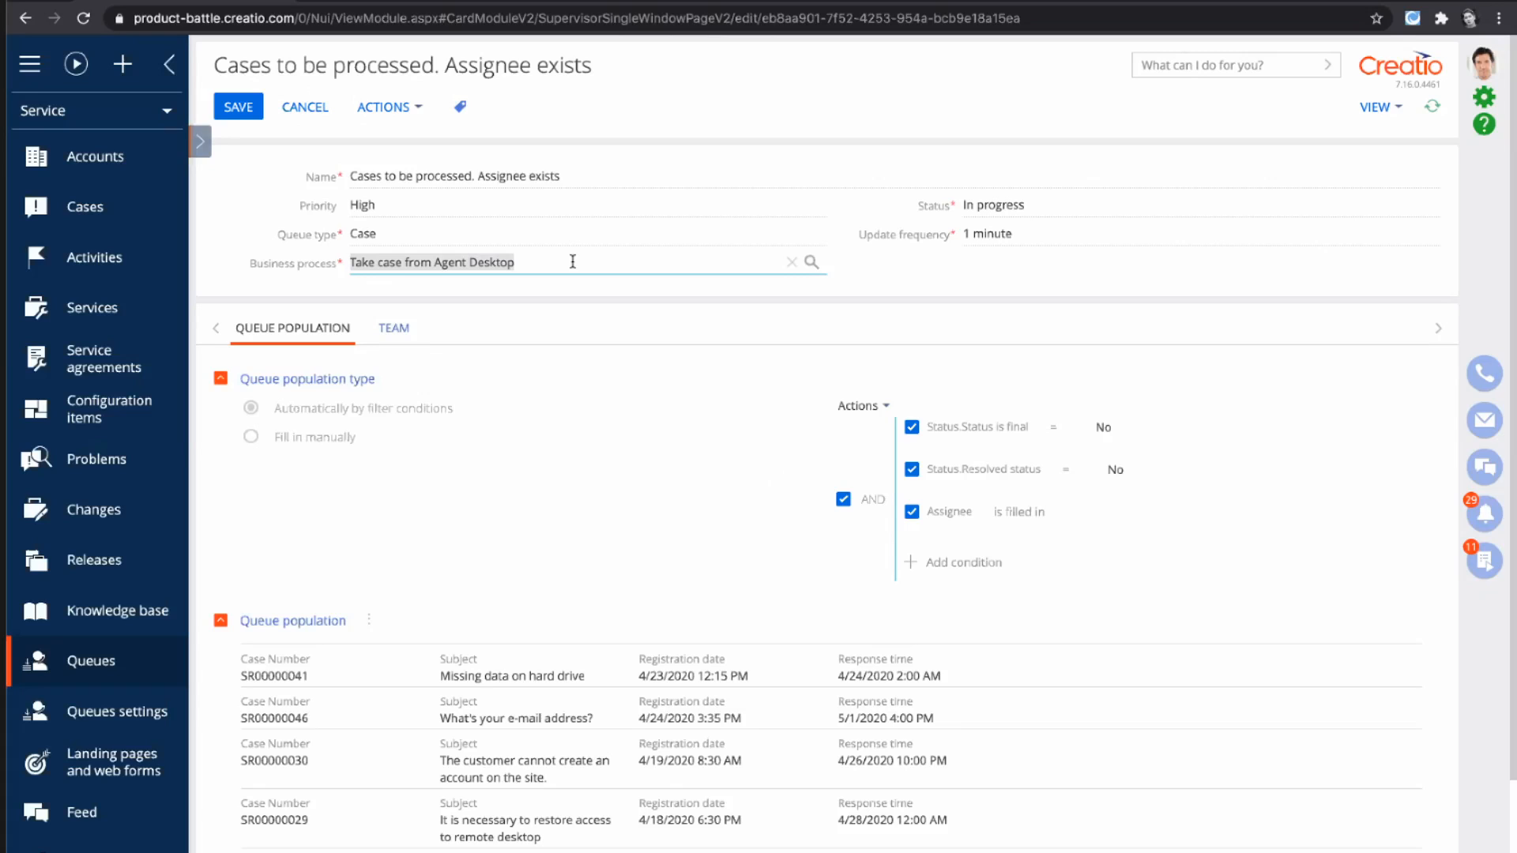
{"action": "left_click", "coordinate": [685, 534]}
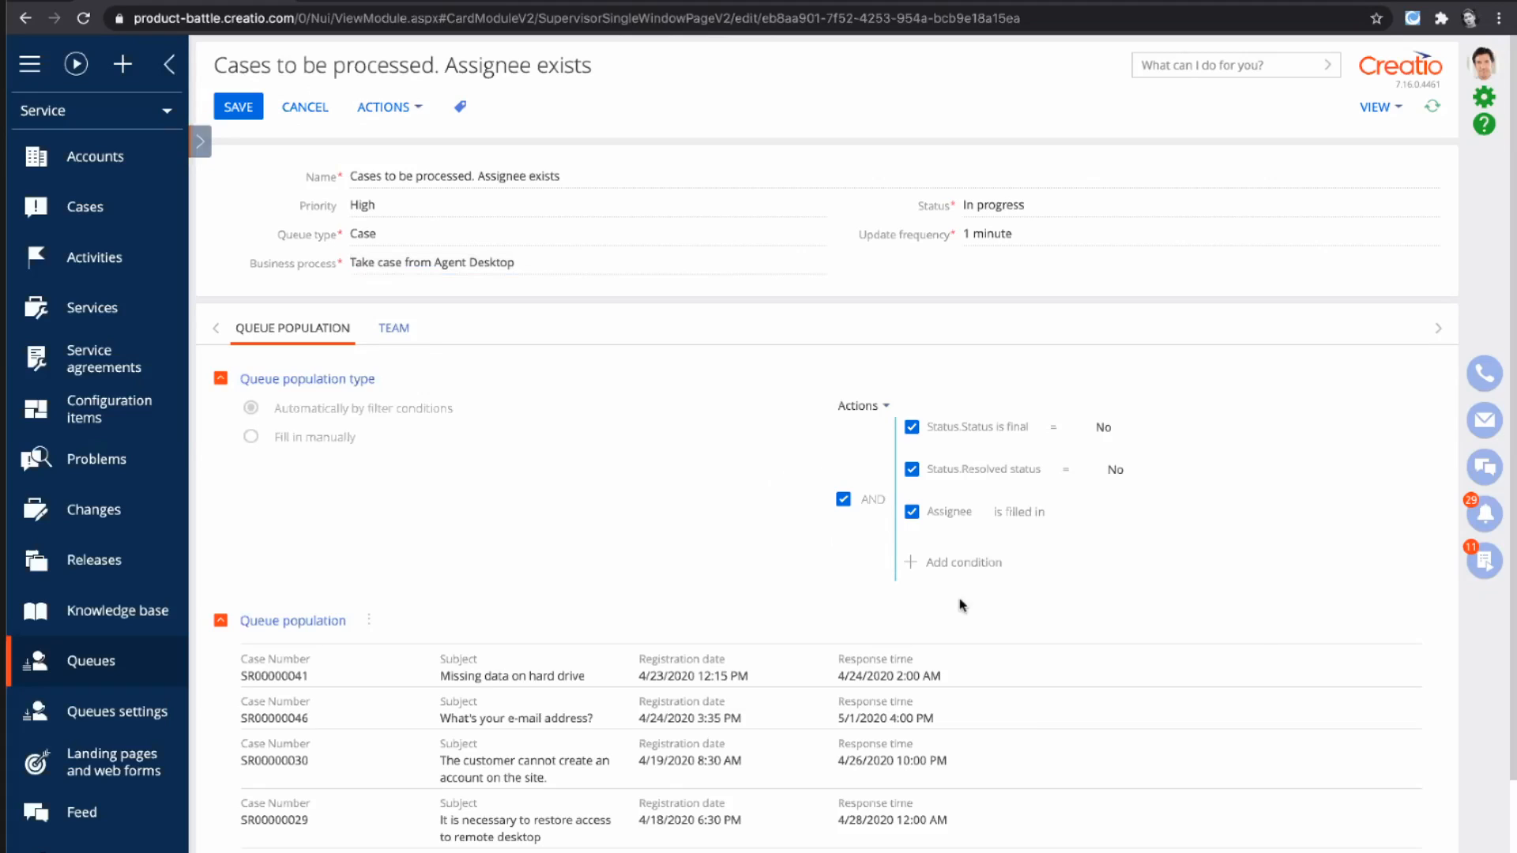
- Examine the queue's population types and filter conditions, and view the column selection for adding a condition without choosing one
{"action": "left_click_drag", "start_coordinate": [261, 438], "coordinate": [384, 443]}
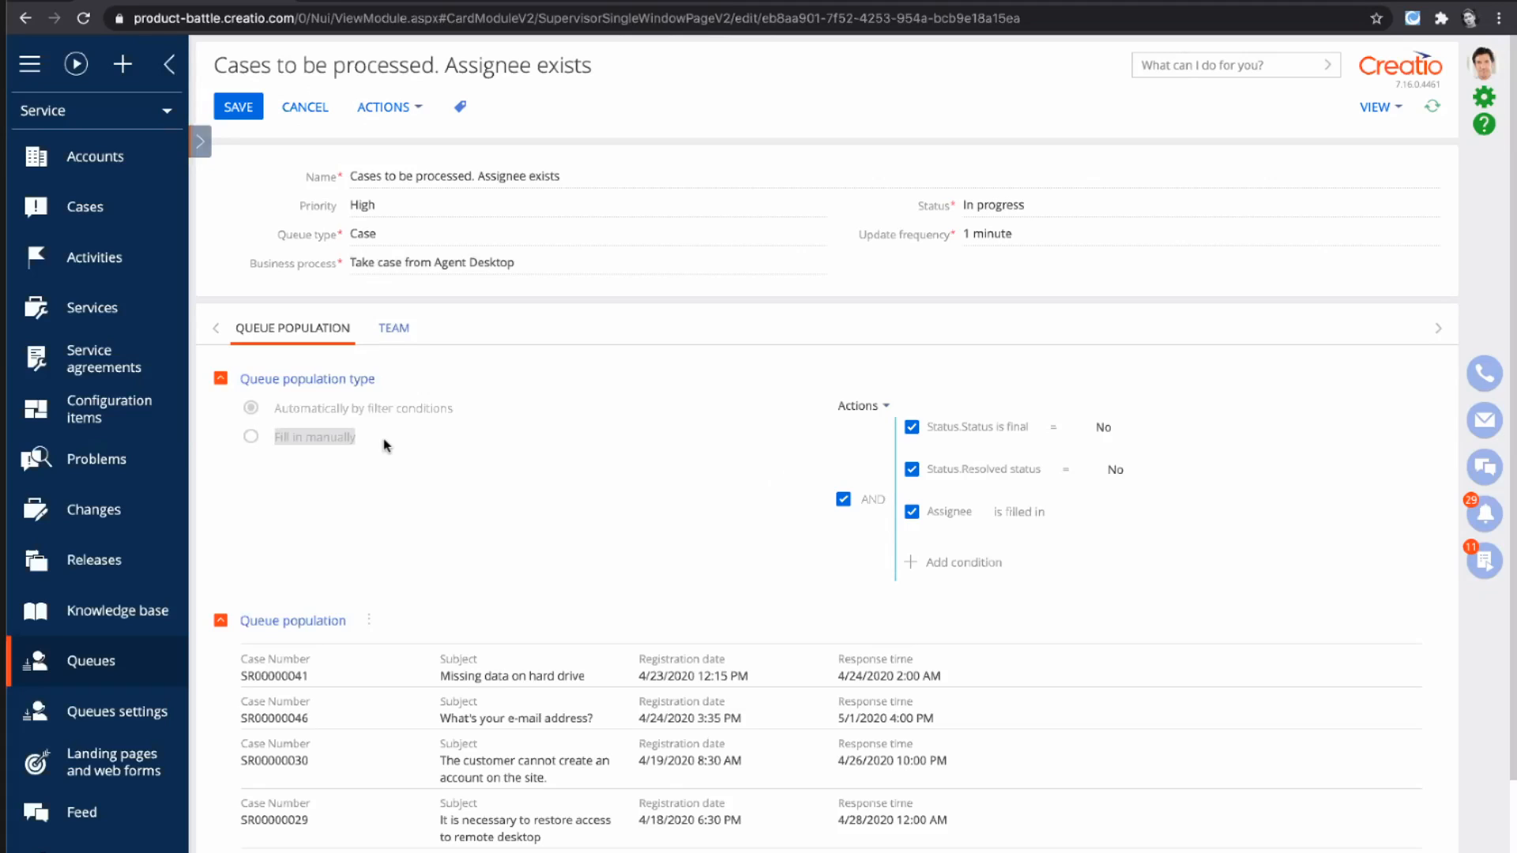
{"action": "double_click", "coordinate": [379, 412]}
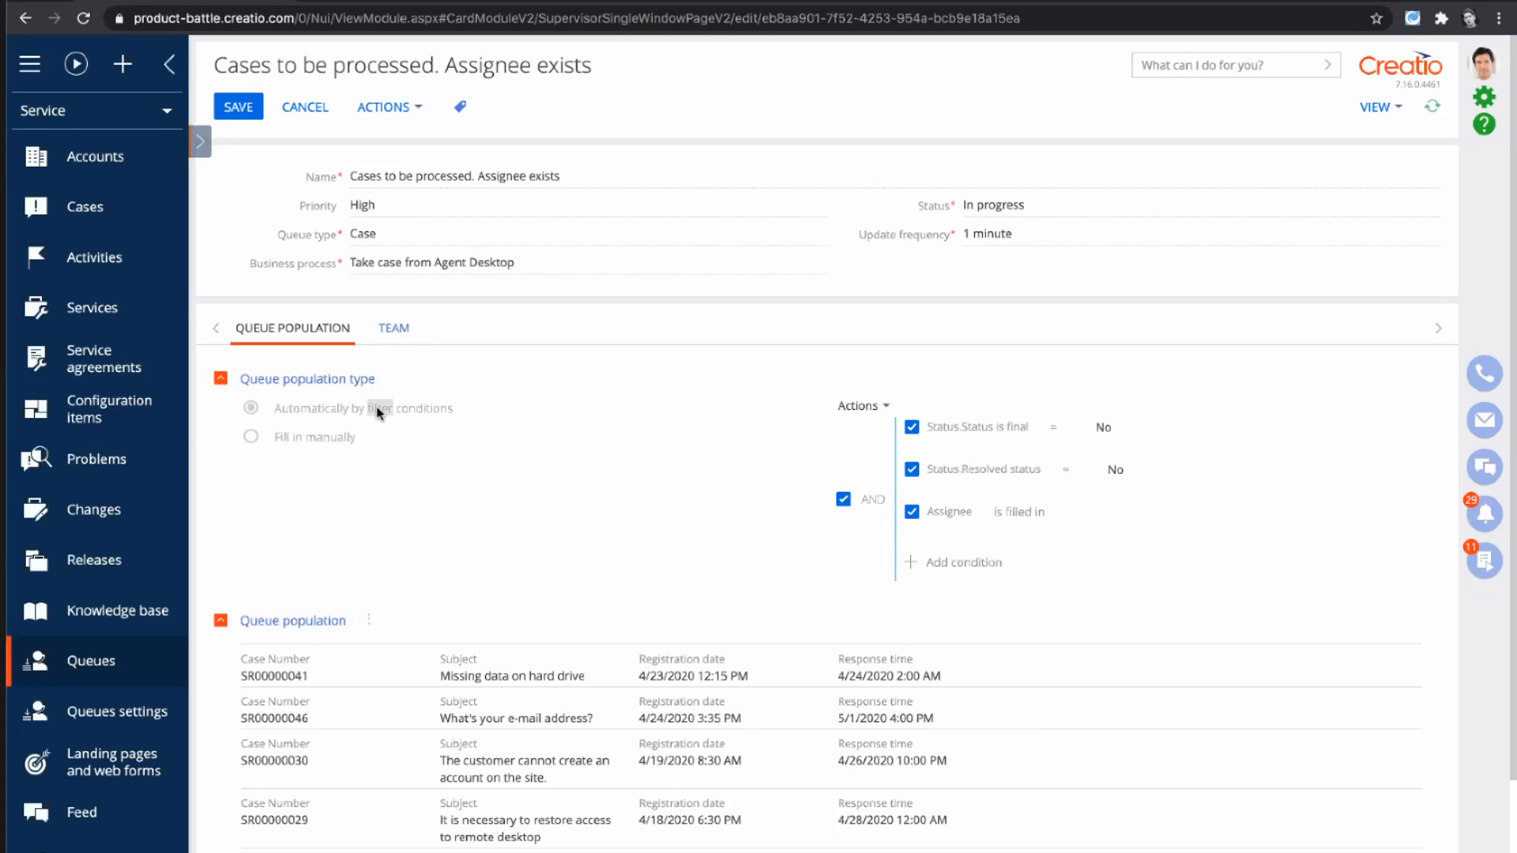
{"action": "left_click", "coordinate": [456, 441]}
{"action": "left_click", "coordinate": [1261, 448]}
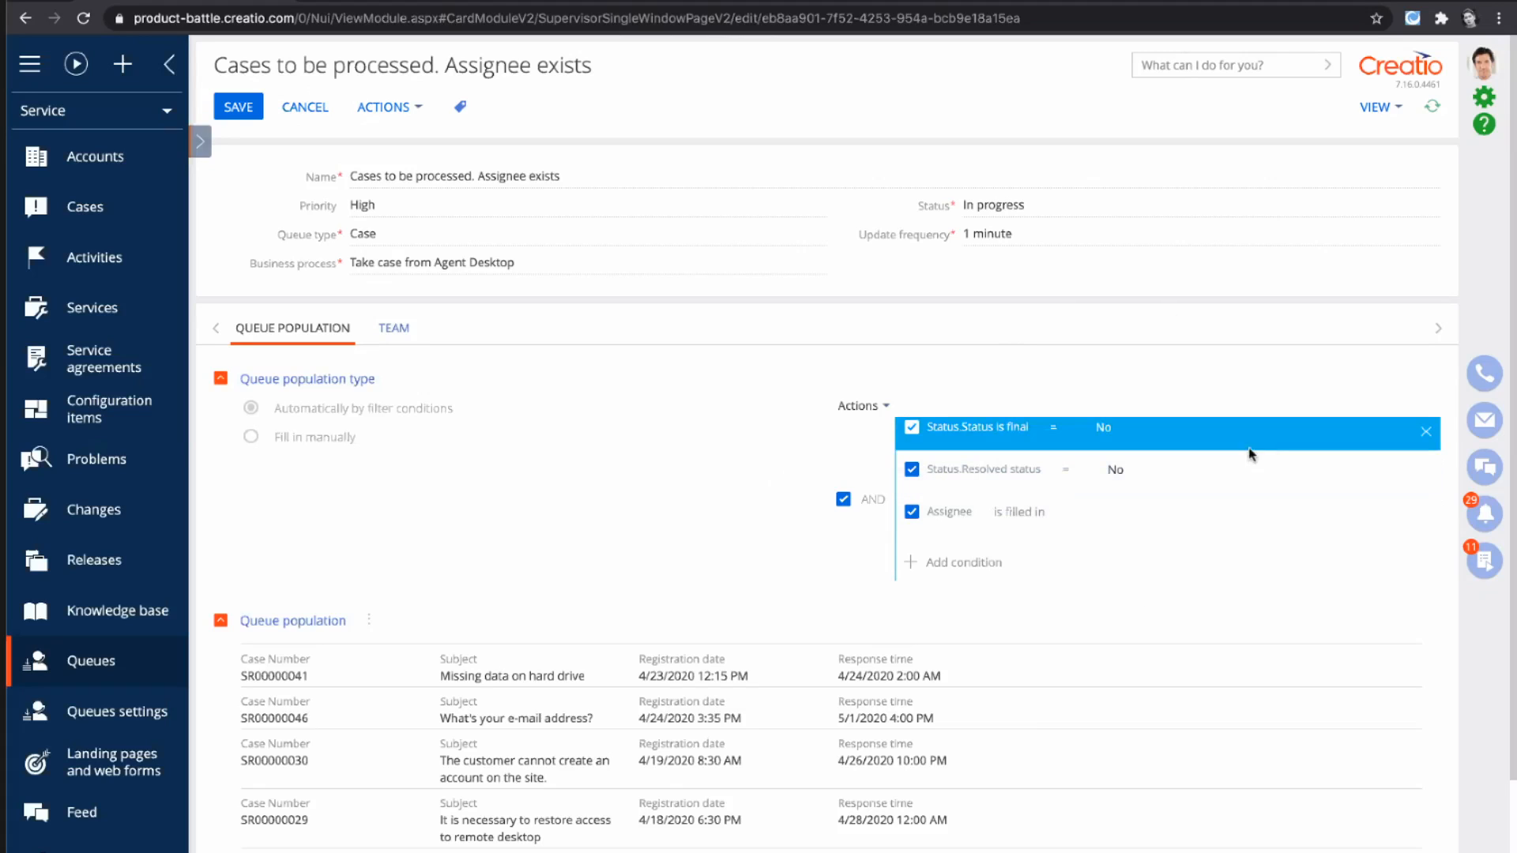
{"action": "left_click", "coordinate": [1151, 472]}
{"action": "left_click", "coordinate": [1234, 512]}
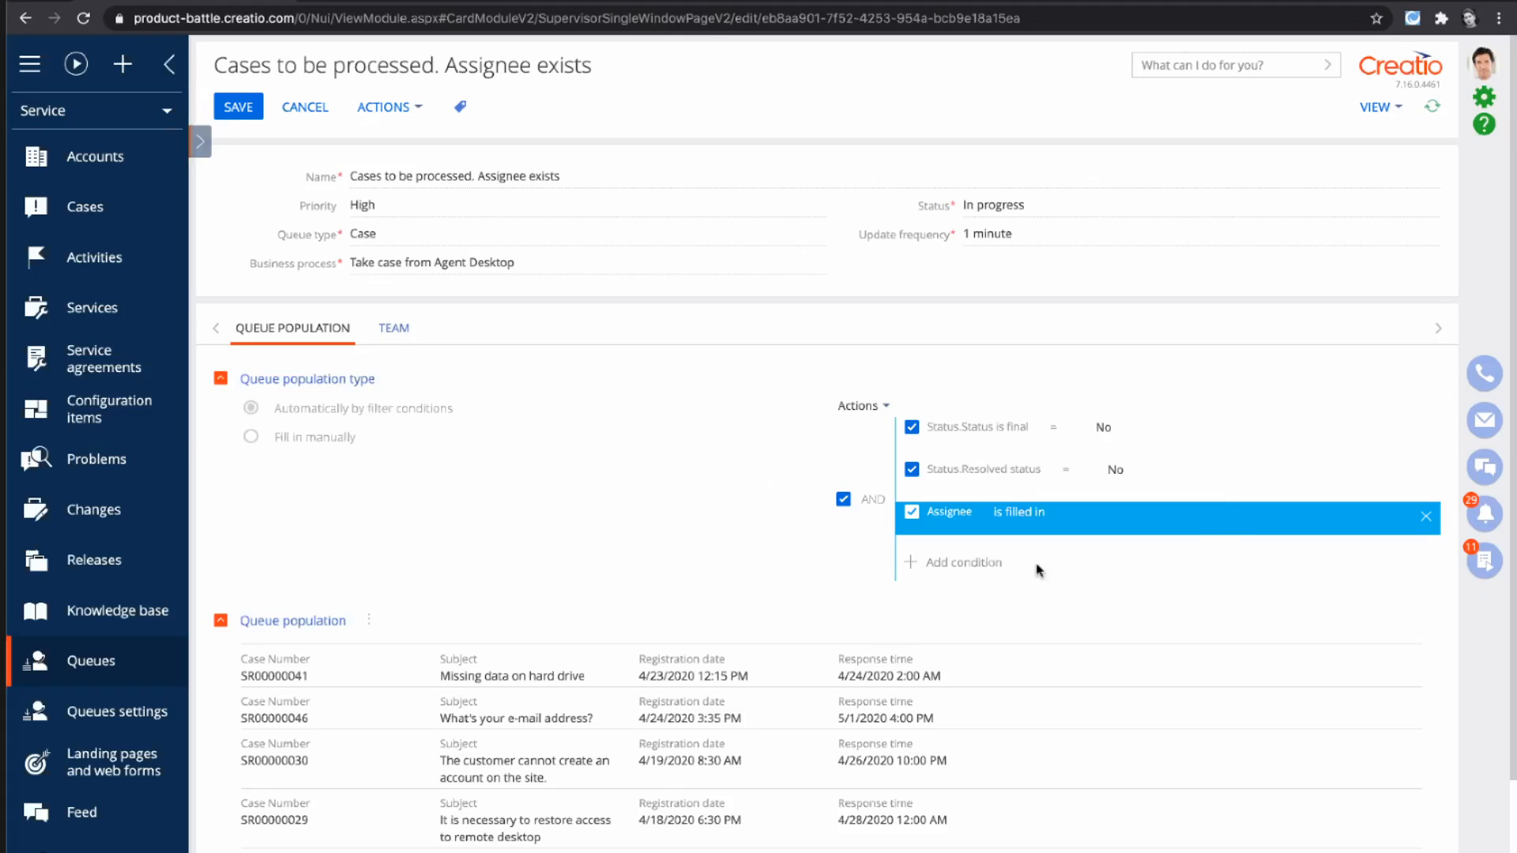
{"action": "left_click", "coordinate": [980, 569]}
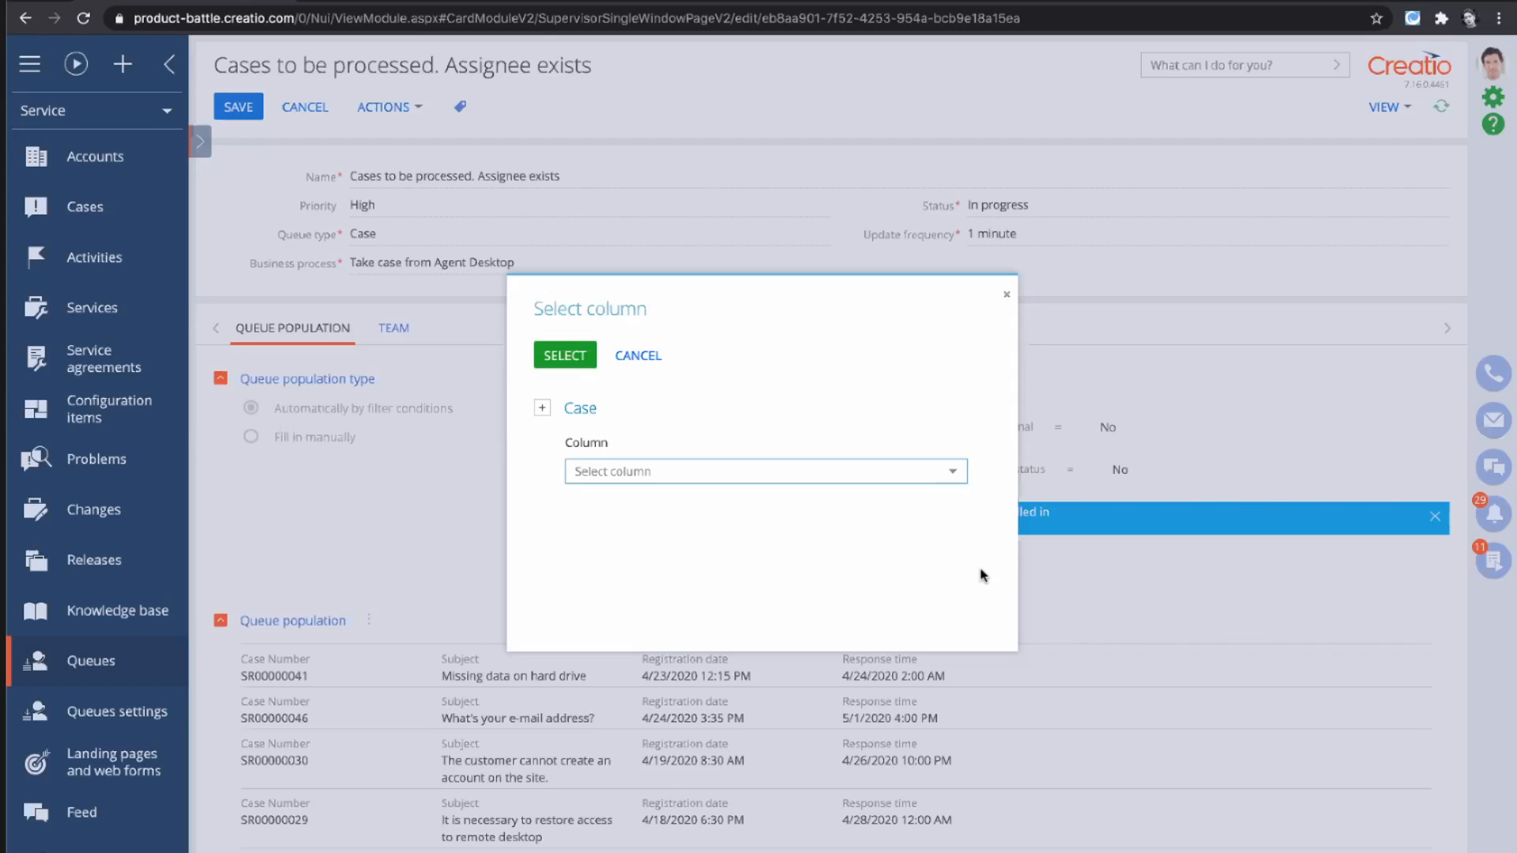
{"action": "left_click", "coordinate": [1004, 294]}
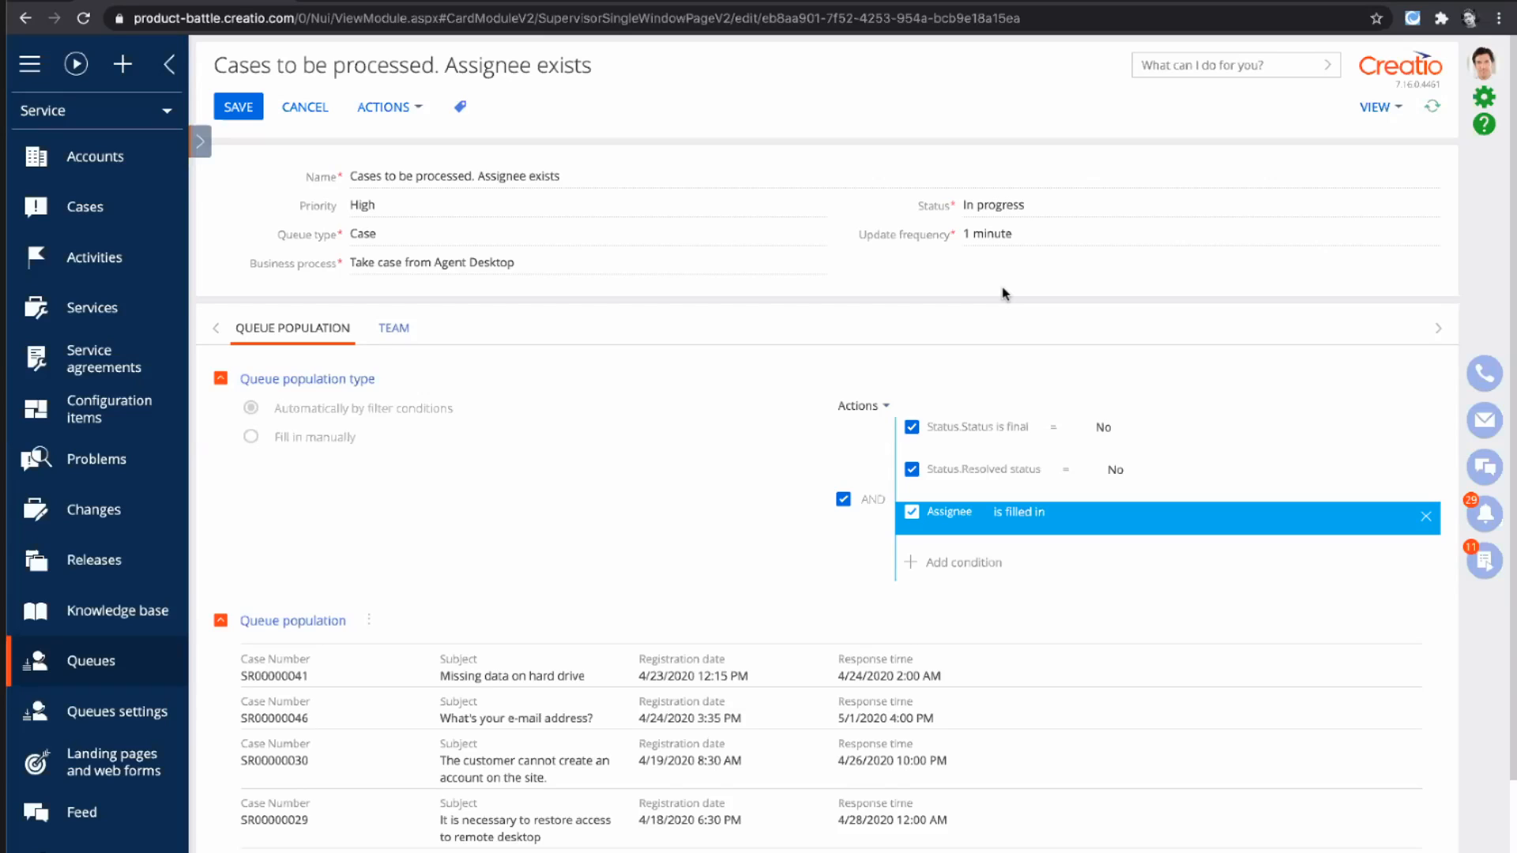
- View the team of agents assigned to the queue, and return to the list of queue items
{"action": "left_click", "coordinate": [419, 332]}
{"action": "left_click", "coordinate": [400, 329]}
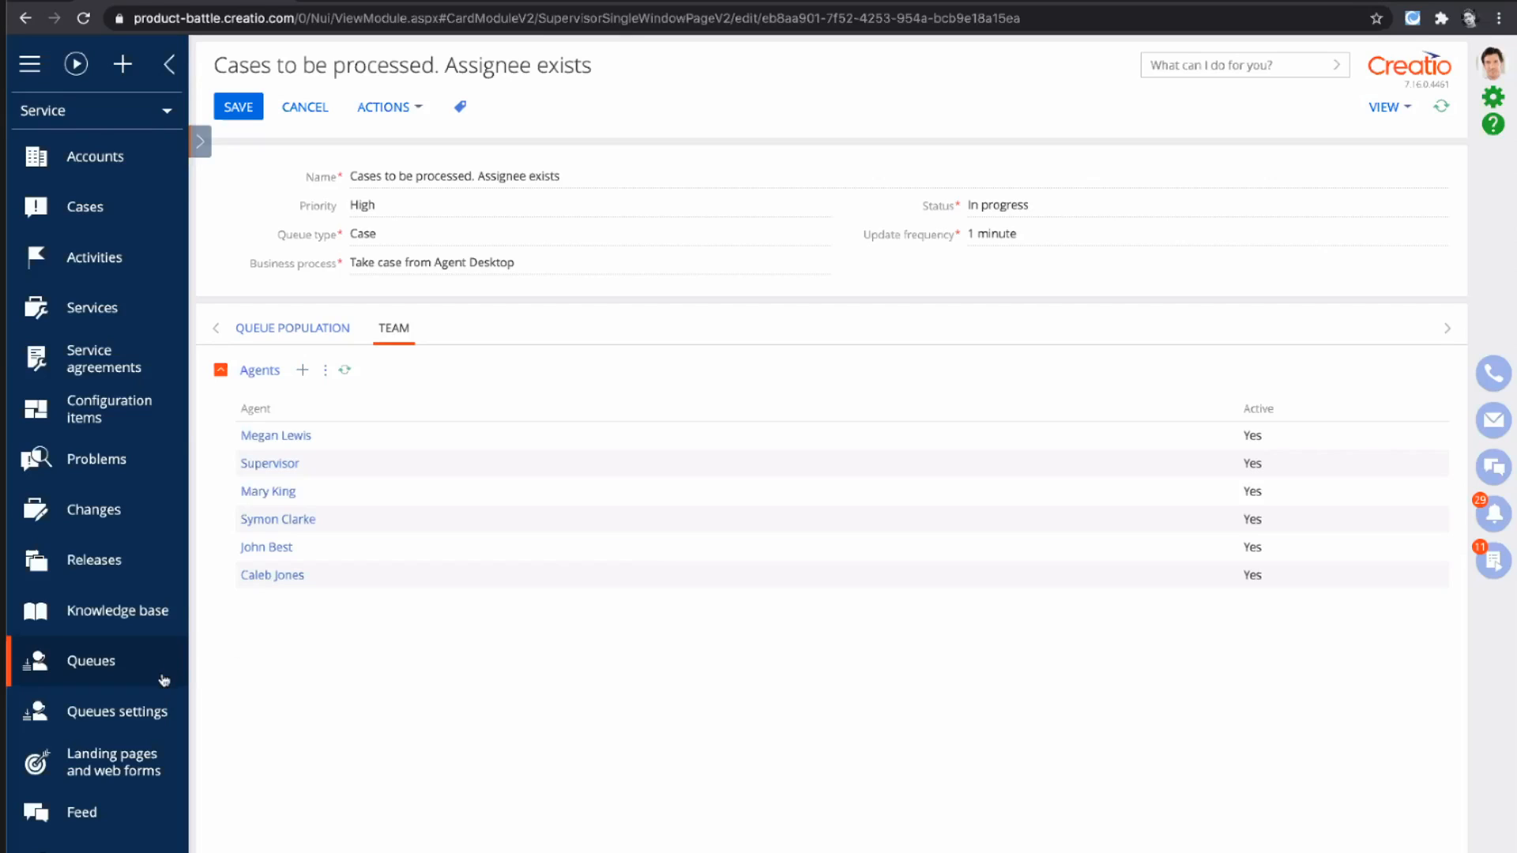
{"action": "left_click", "coordinate": [258, 107]}
{"action": "left_click", "coordinate": [267, 106]}
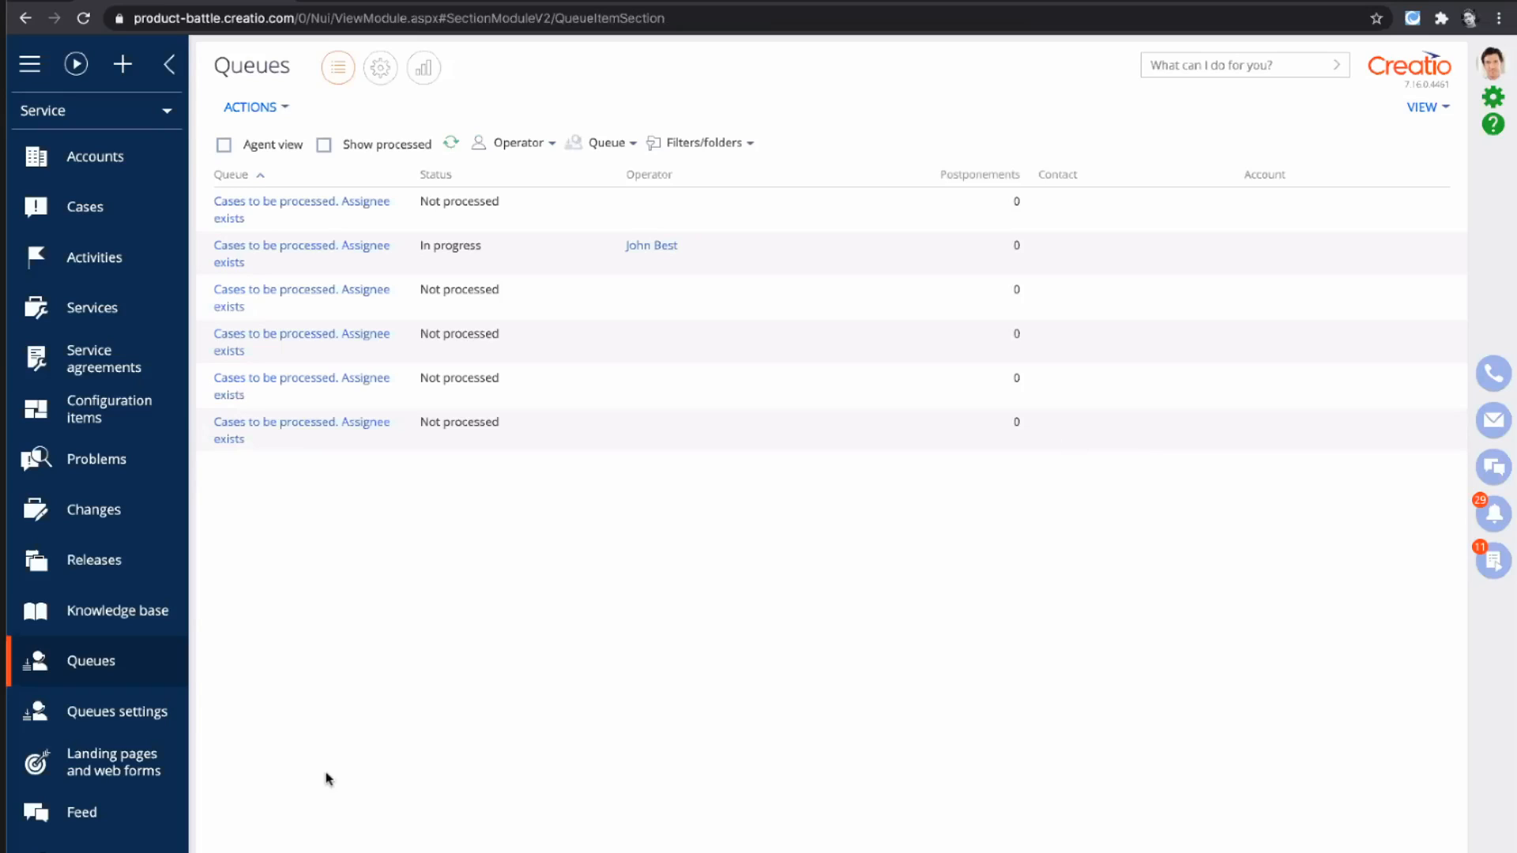
- Turn on Show processed and Agent view for the queue items, and look over the operator, queue and folder filters
{"action": "left_click", "coordinate": [324, 145]}
{"action": "left_click", "coordinate": [222, 147]}
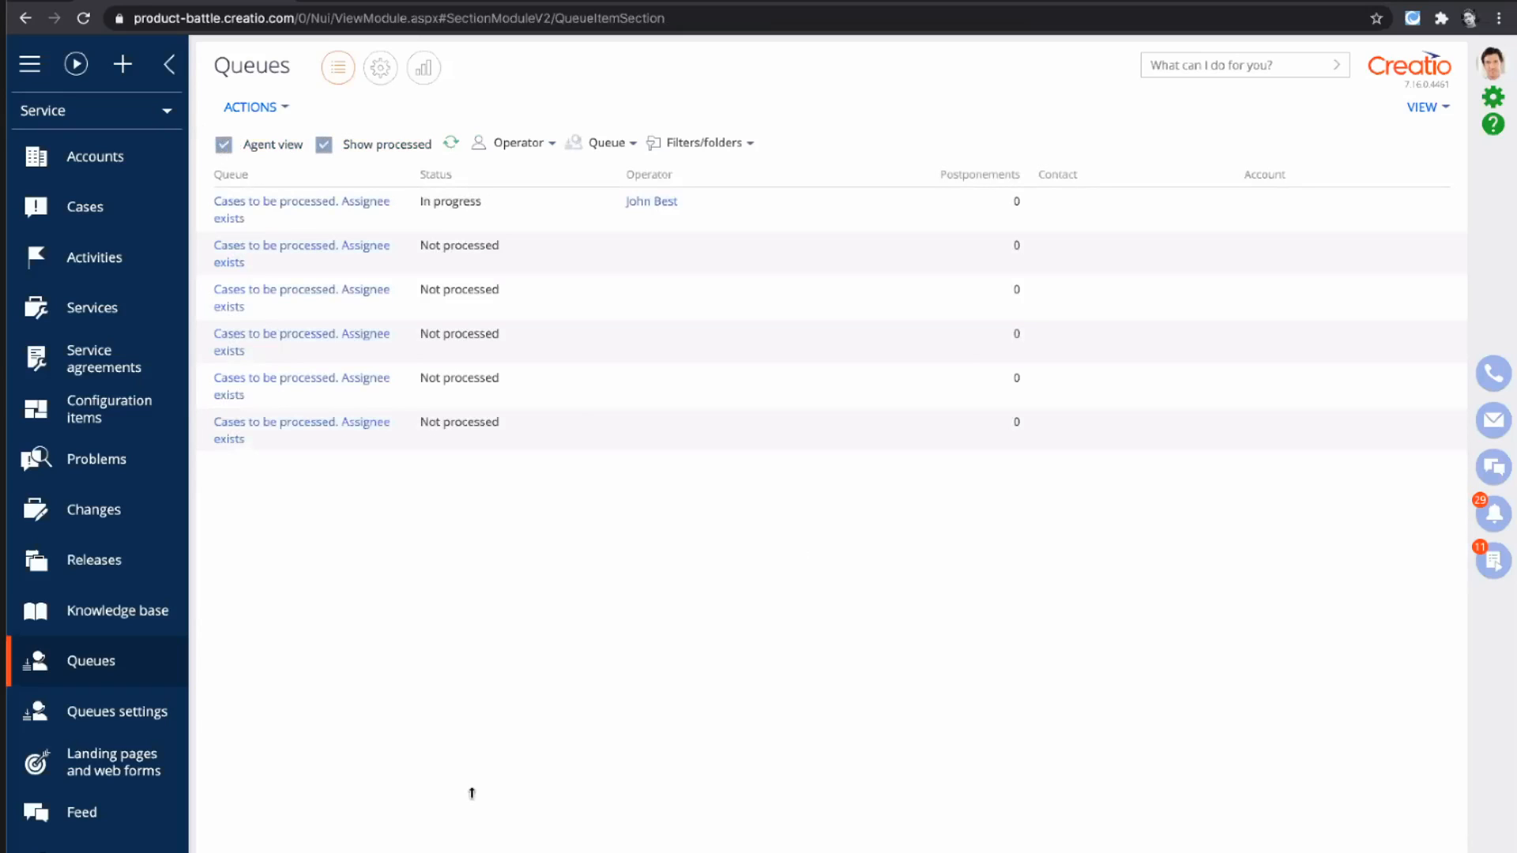
{"action": "left_click", "coordinate": [576, 147]}
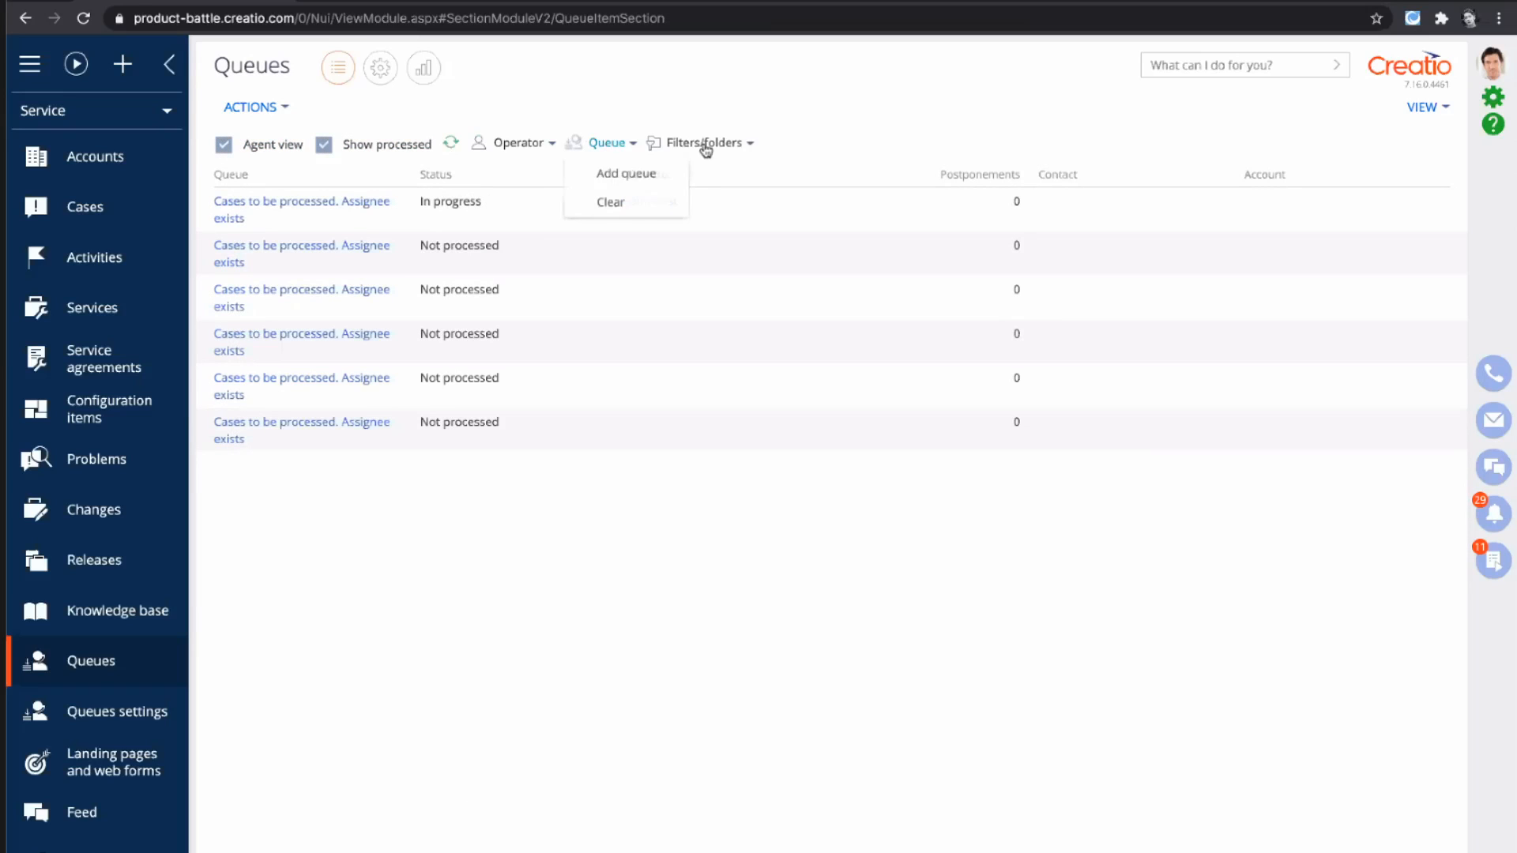
{"action": "left_click", "coordinate": [534, 143]}
{"action": "left_click", "coordinate": [695, 143]}
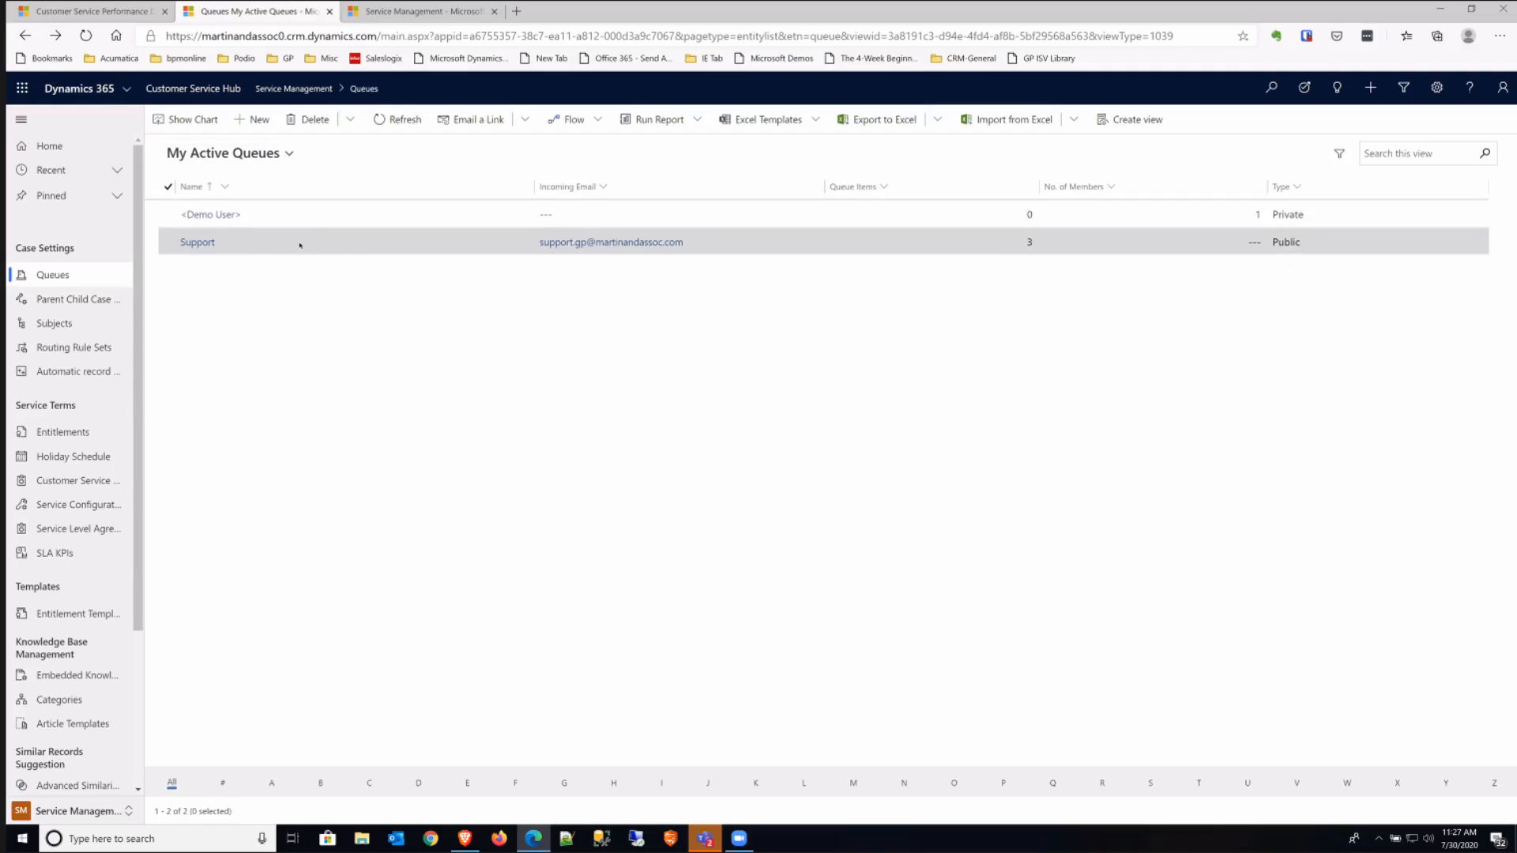
- Switch to Dynamics 365, open the Support queue and review its options for converting incoming email to activities without changing the selection
{"action": "left_click", "coordinate": [197, 243]}
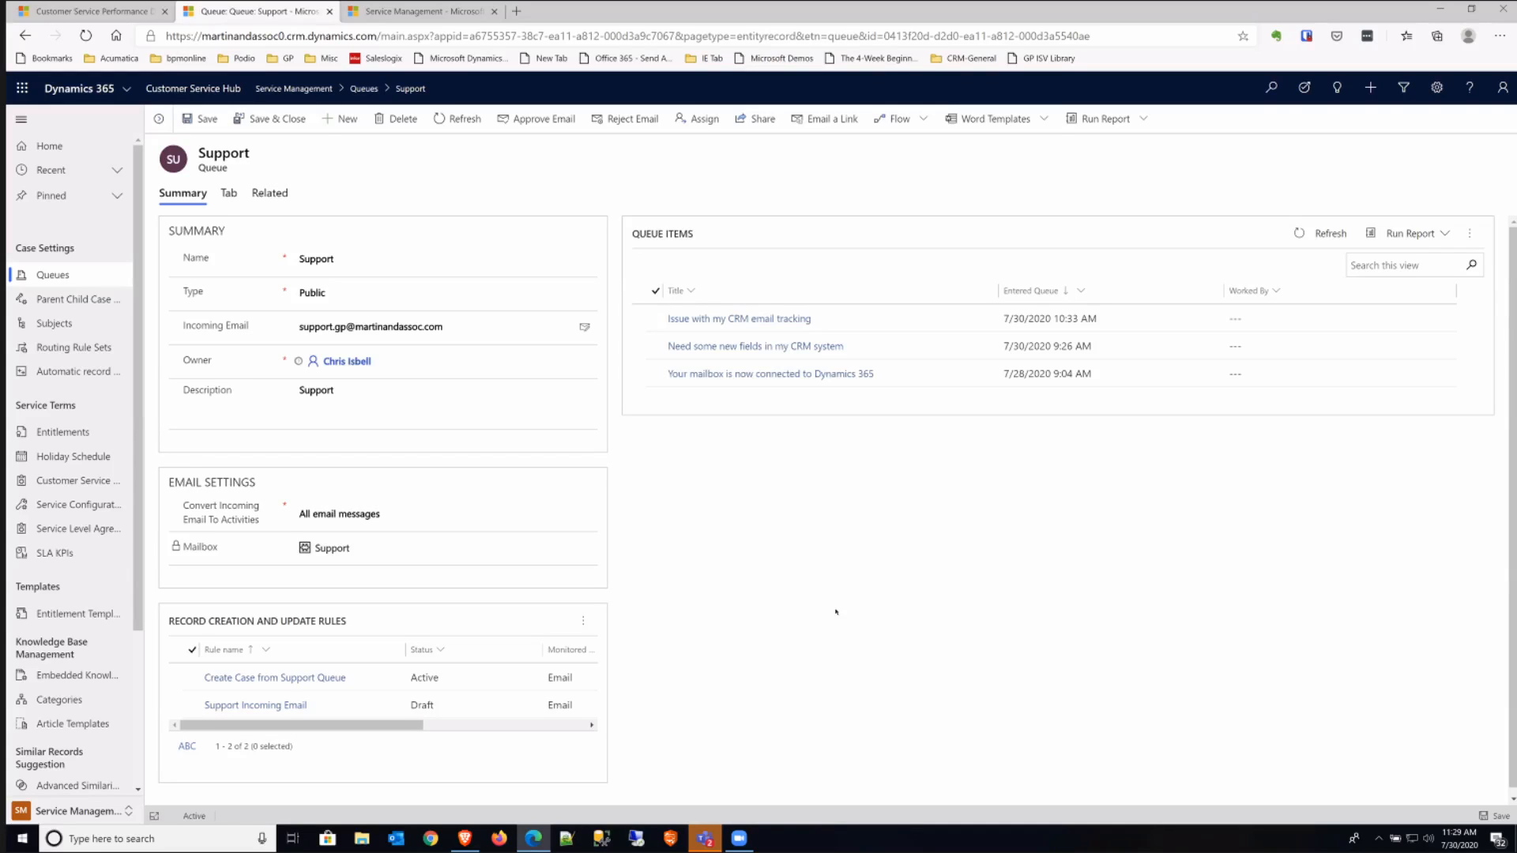
{"action": "left_click", "coordinate": [394, 516]}
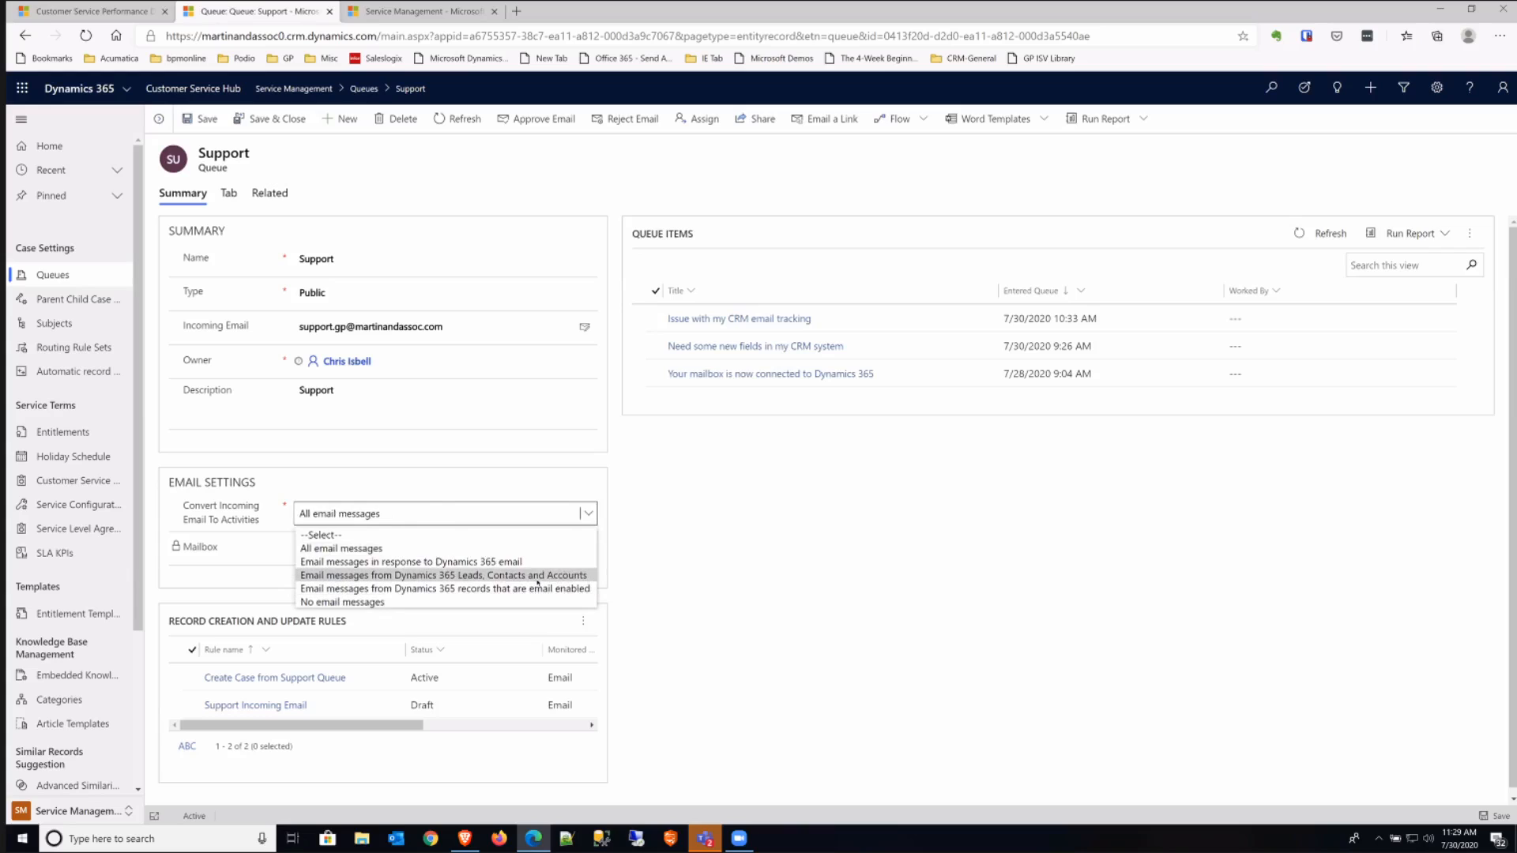
{"action": "left_click", "coordinate": [723, 584]}
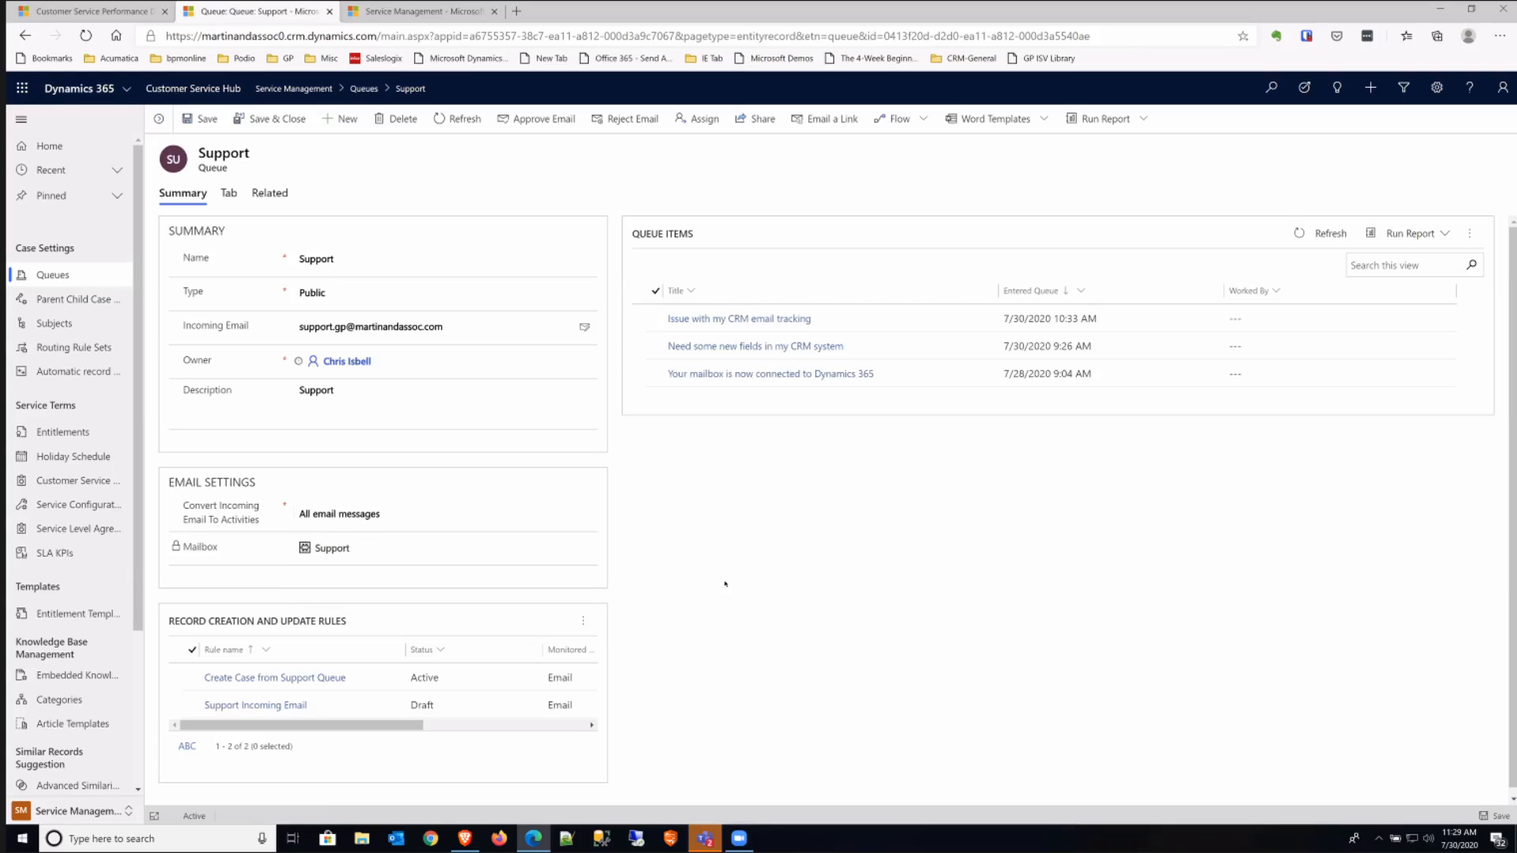
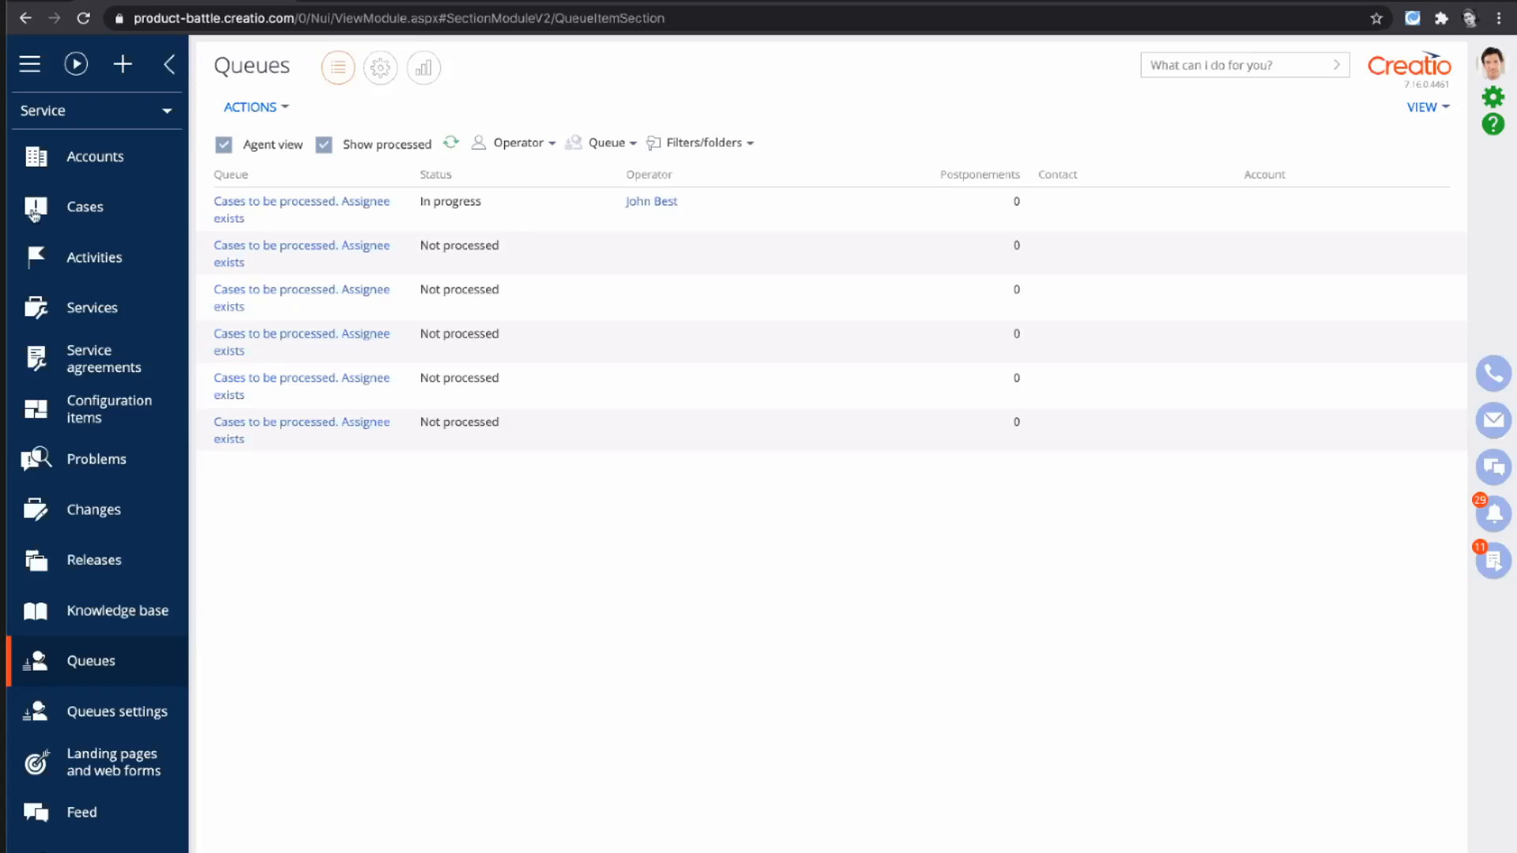
- Switch to Creatio, change the workplace from Service to Contact center and open the Agent desktop
{"action": "left_click", "coordinate": [75, 120]}
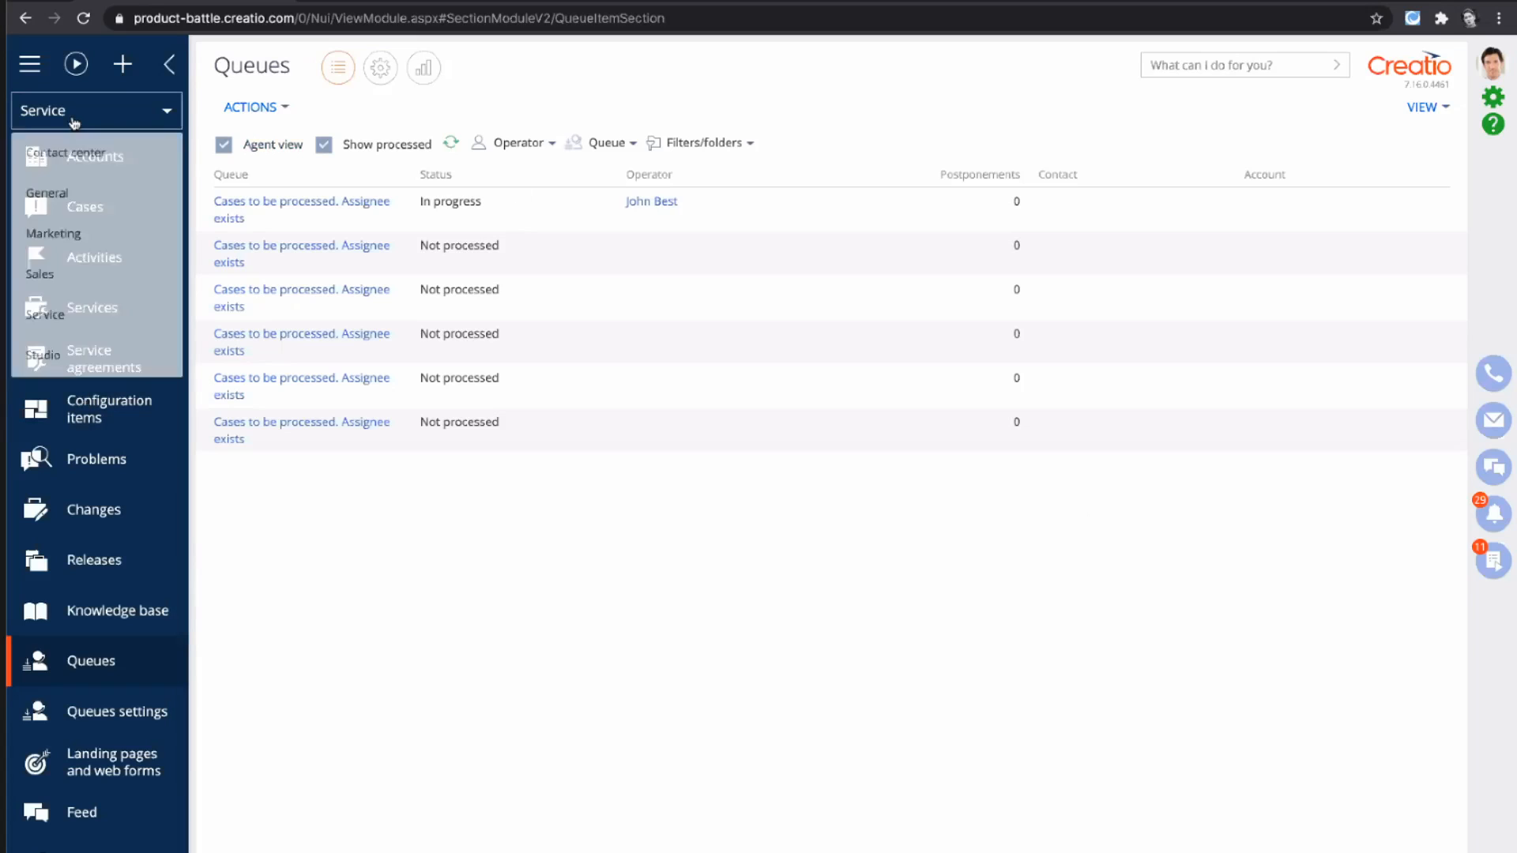
{"action": "left_click", "coordinate": [63, 152]}
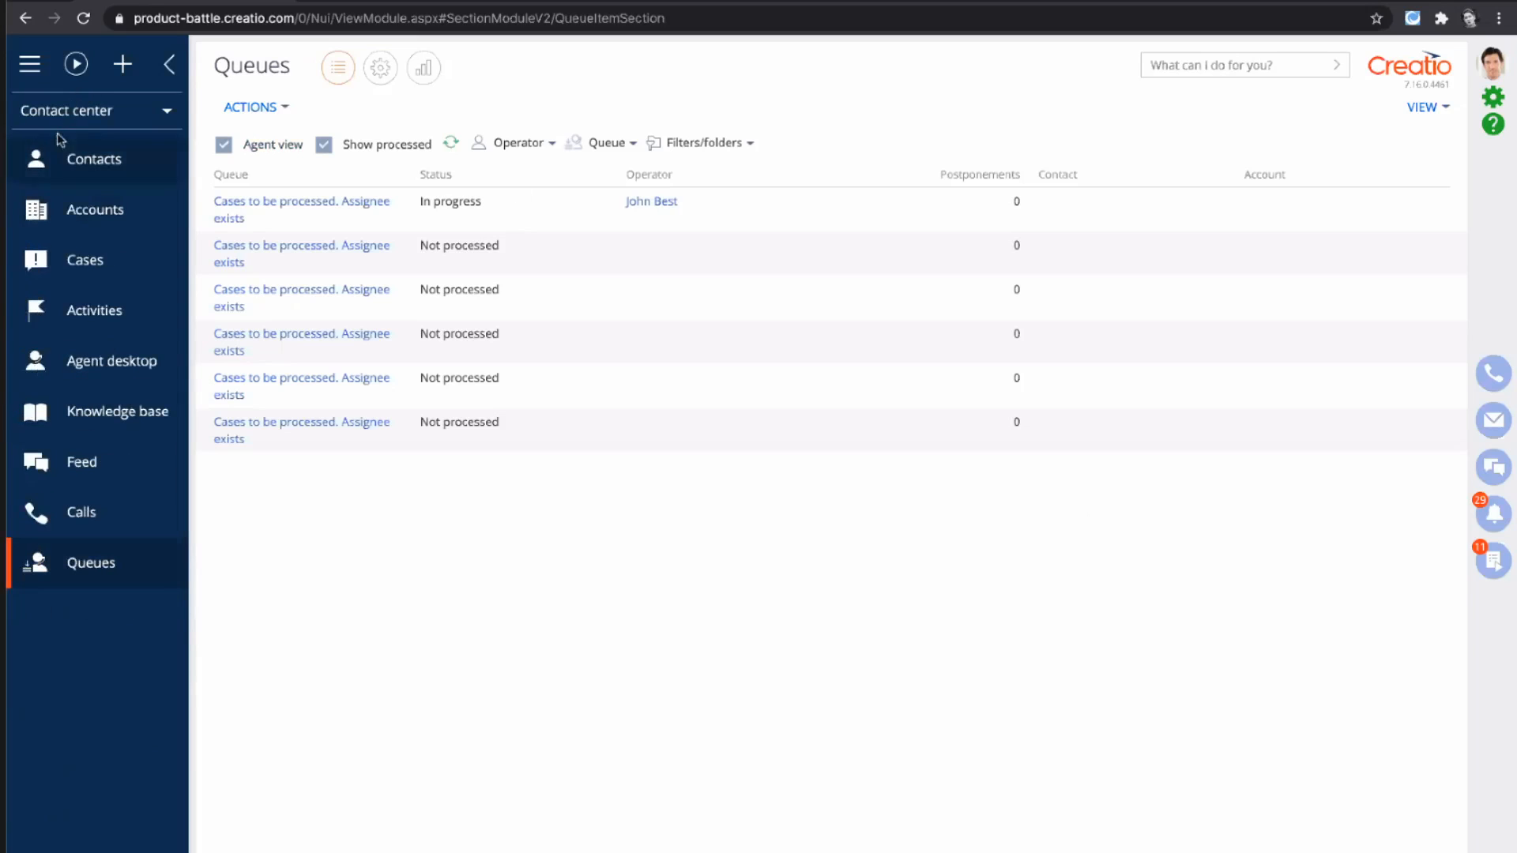
{"action": "left_click", "coordinate": [55, 378]}
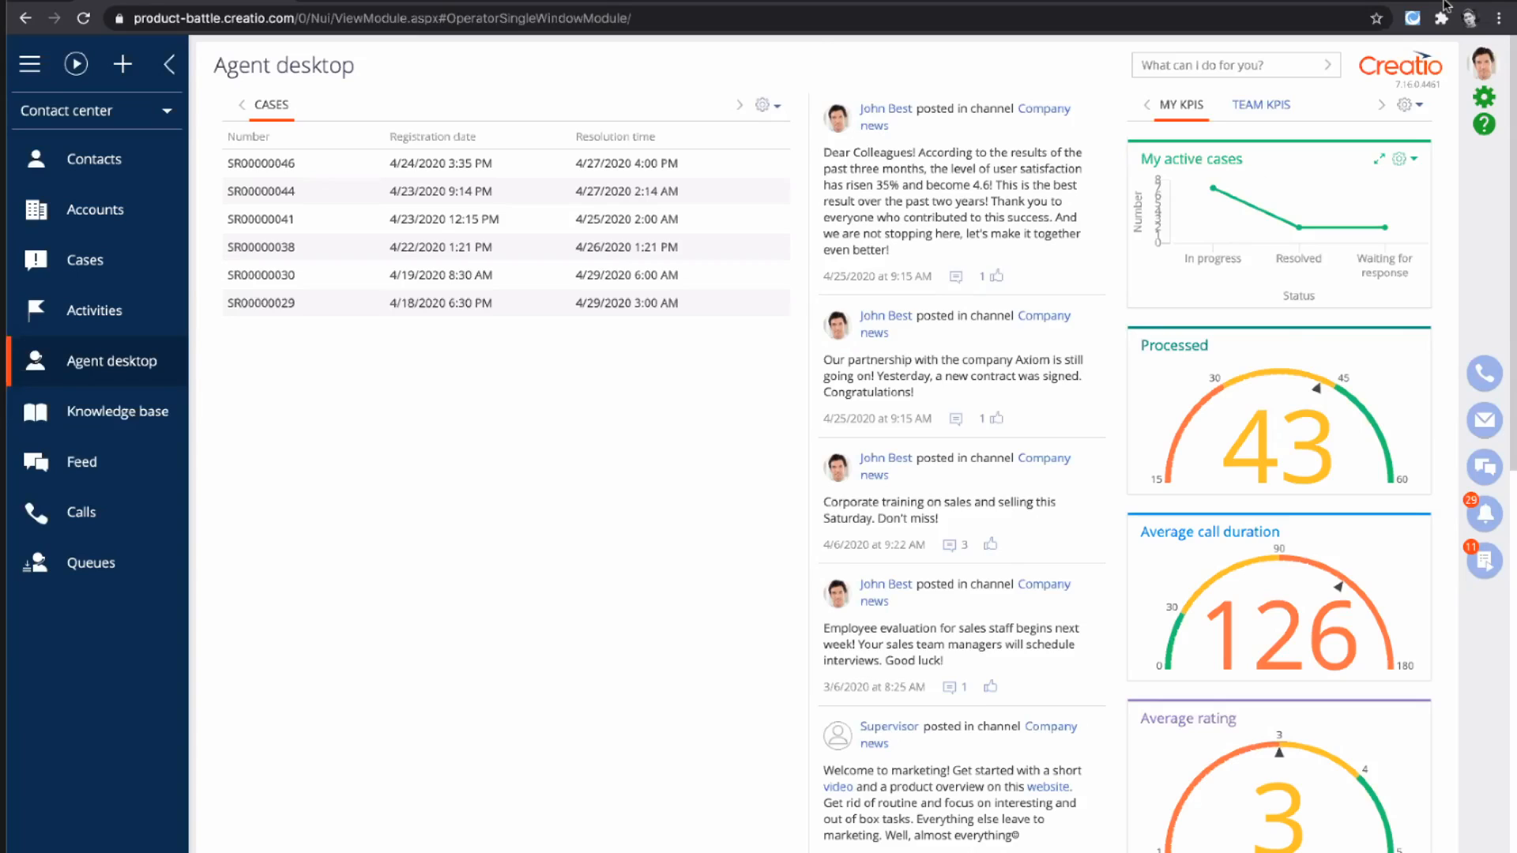
- Examine the My KPIs dashboard setup and the My active cases chart's settings, and leave both without saving
{"action": "left_click", "coordinate": [1411, 105]}
{"action": "left_click", "coordinate": [1395, 162]}
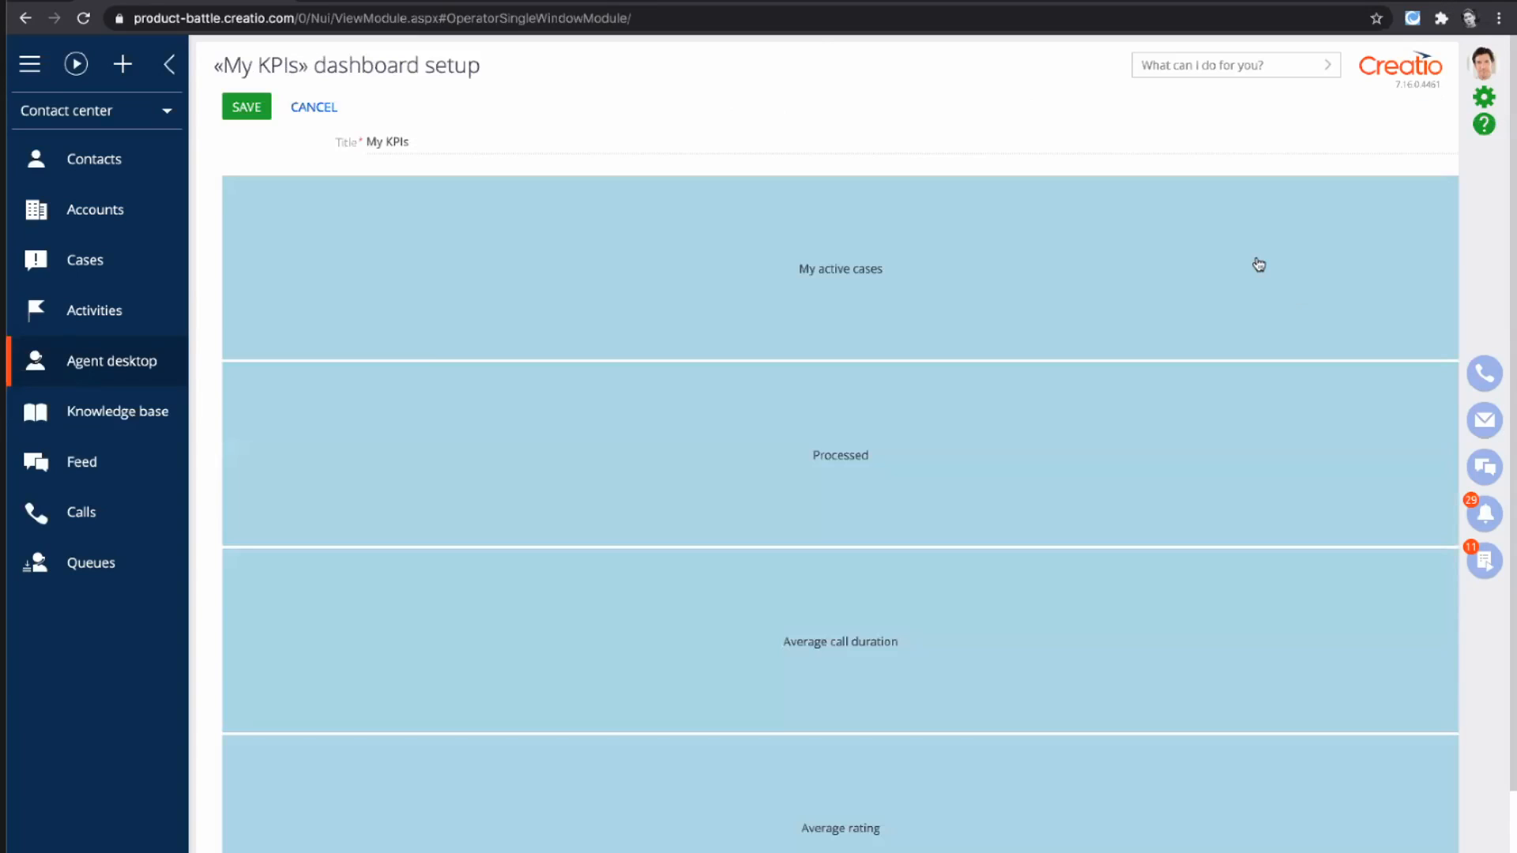
{"action": "left_click", "coordinate": [1259, 265]}
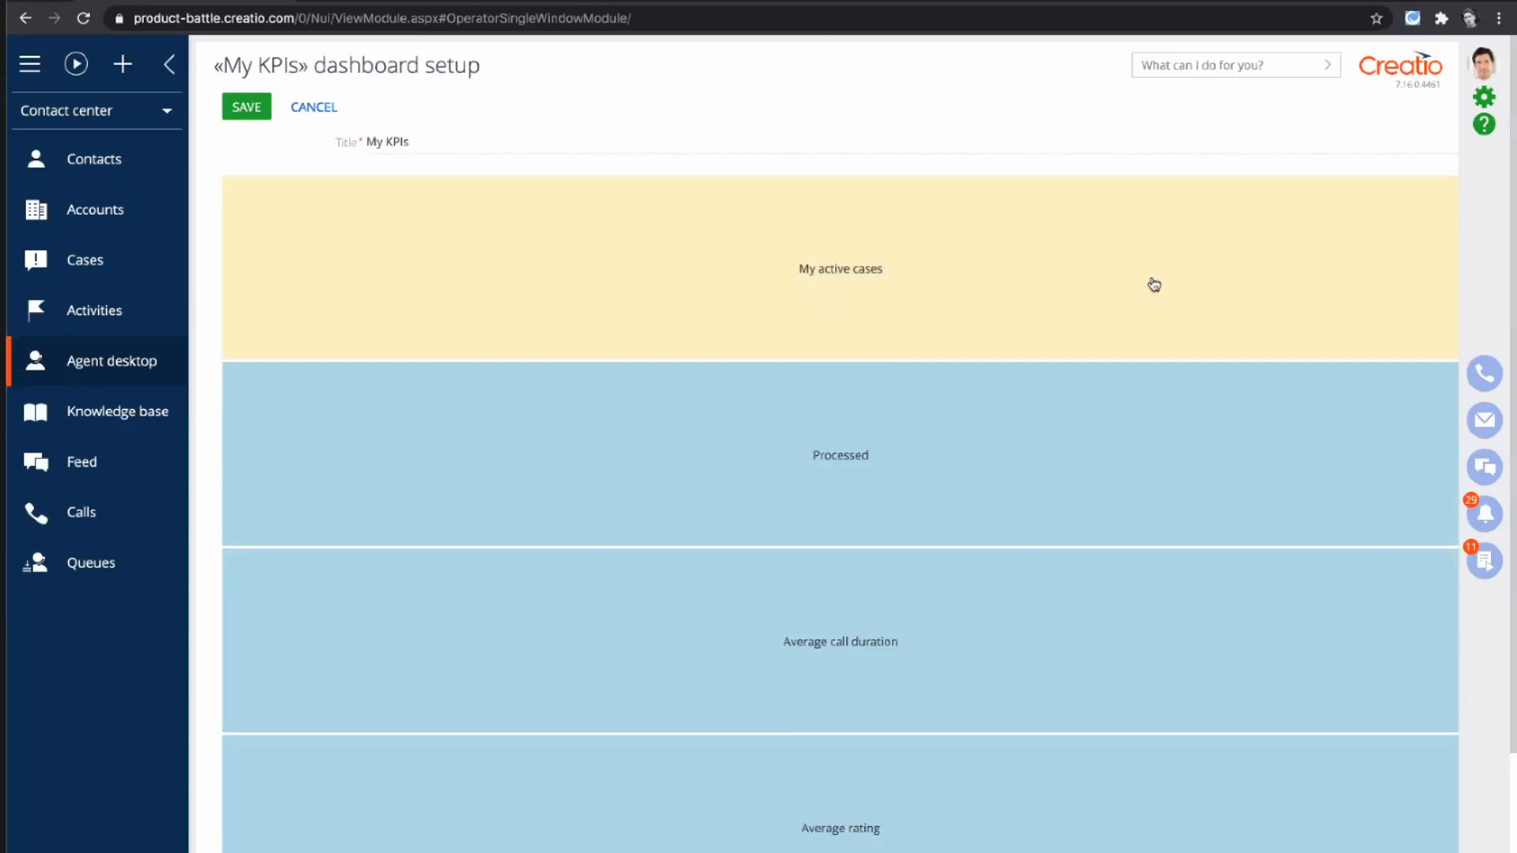
{"action": "double_click", "coordinate": [898, 259]}
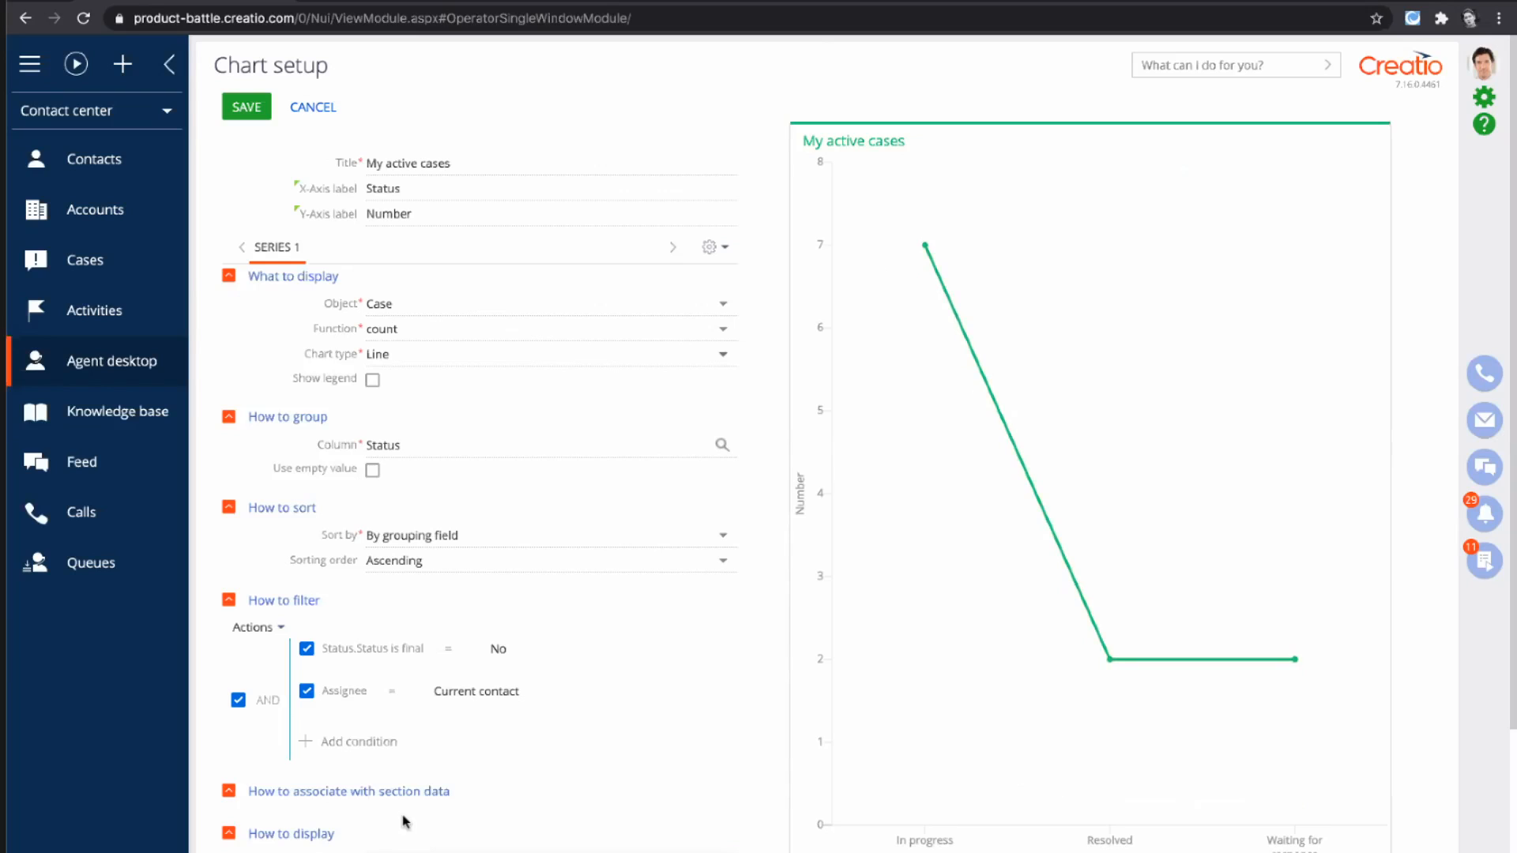
{"action": "left_click", "coordinate": [304, 103]}
{"action": "left_click", "coordinate": [305, 105]}
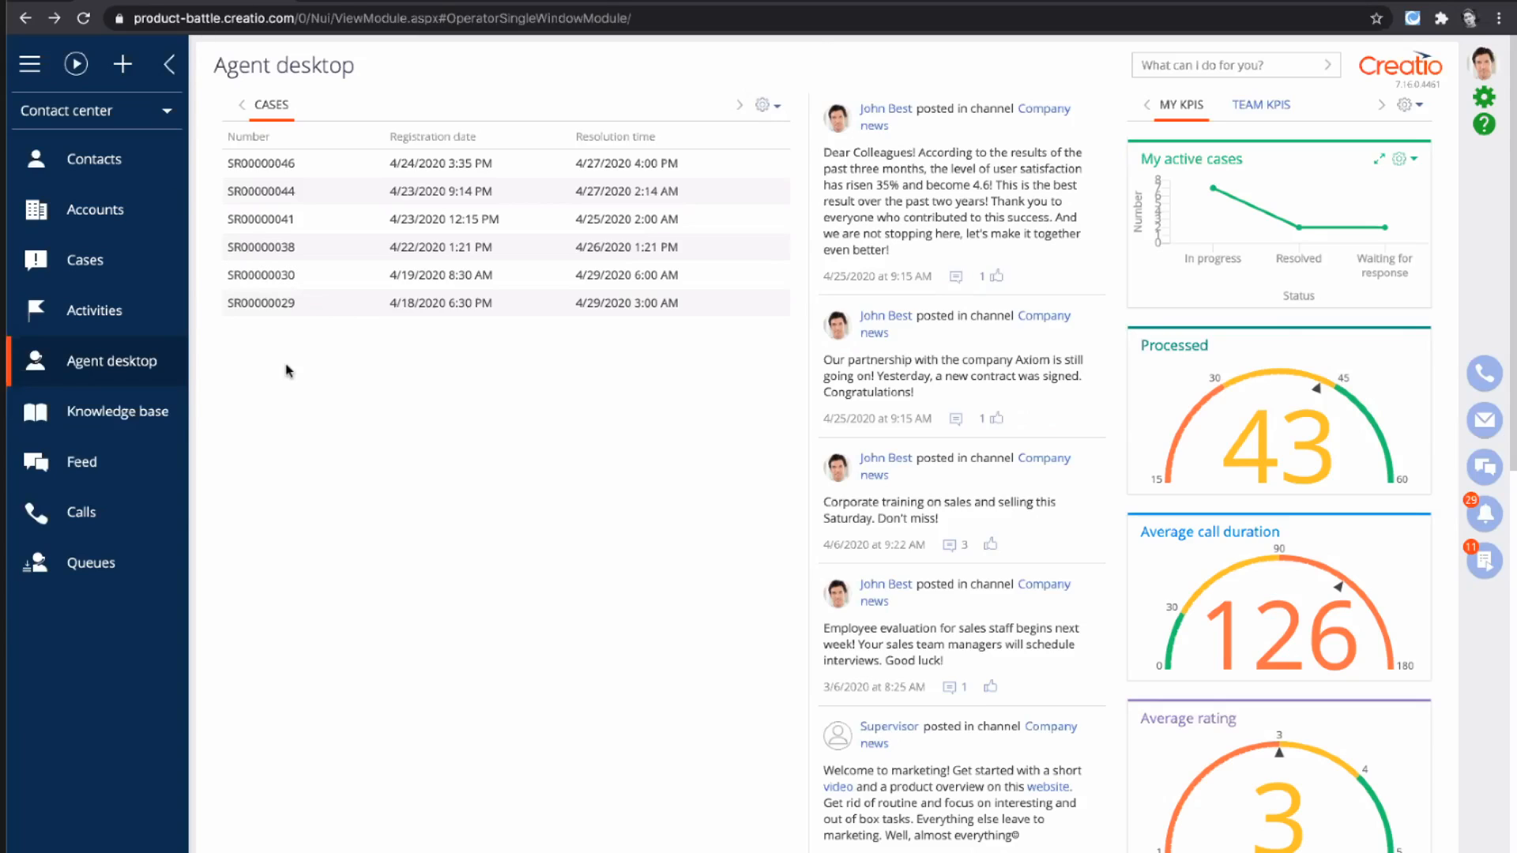
- Look through the cases listed on the agent desktop, selecting several in turn up to the first one
{"action": "left_click", "coordinate": [287, 276]}
{"action": "left_click", "coordinate": [290, 247]}
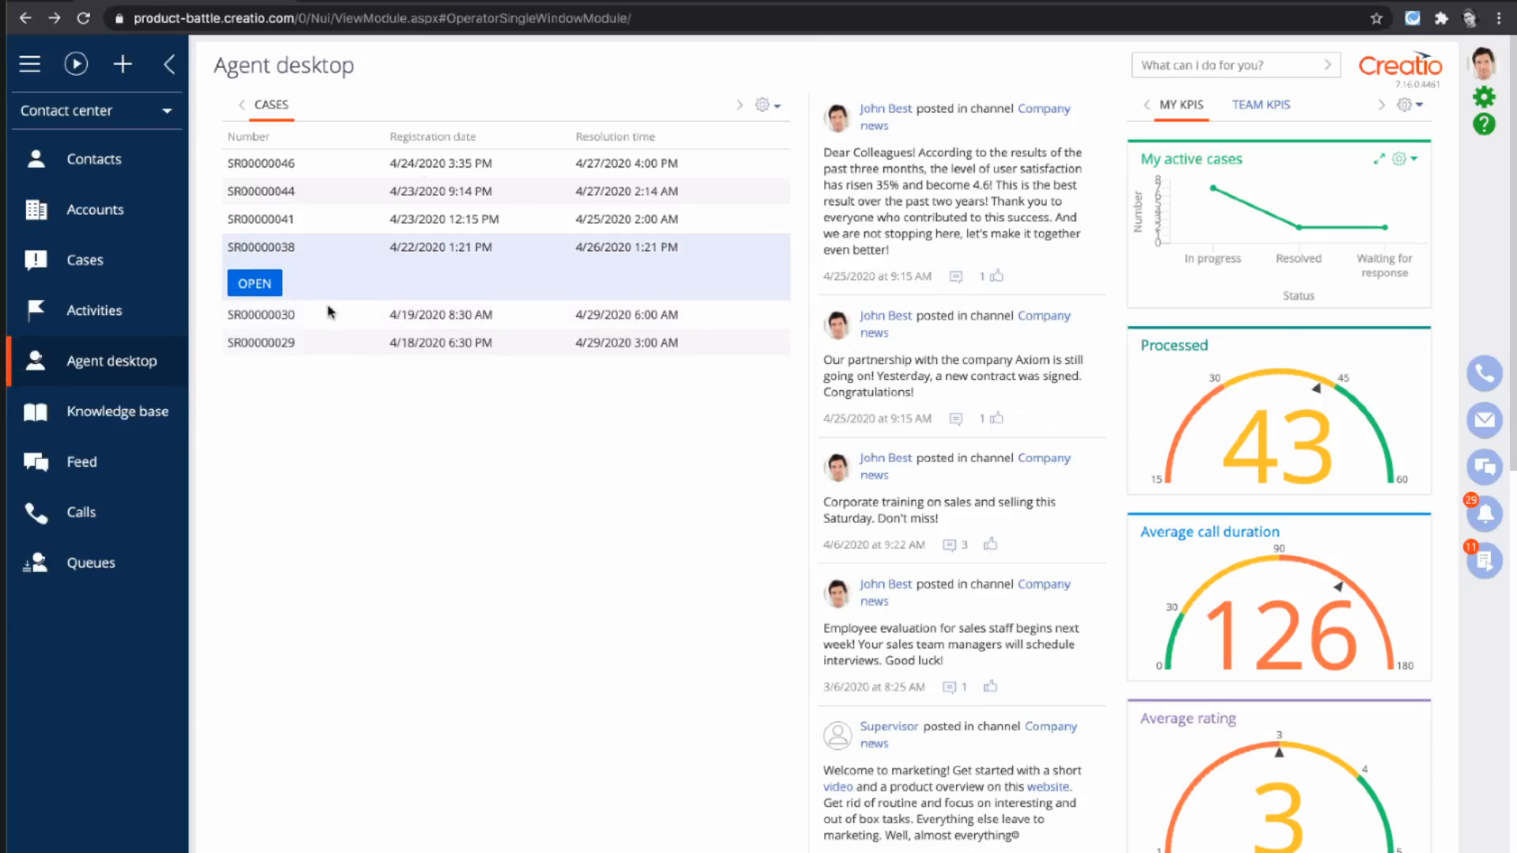
{"action": "left_click", "coordinate": [284, 219]}
{"action": "left_click", "coordinate": [279, 191]}
{"action": "left_click", "coordinate": [278, 165]}
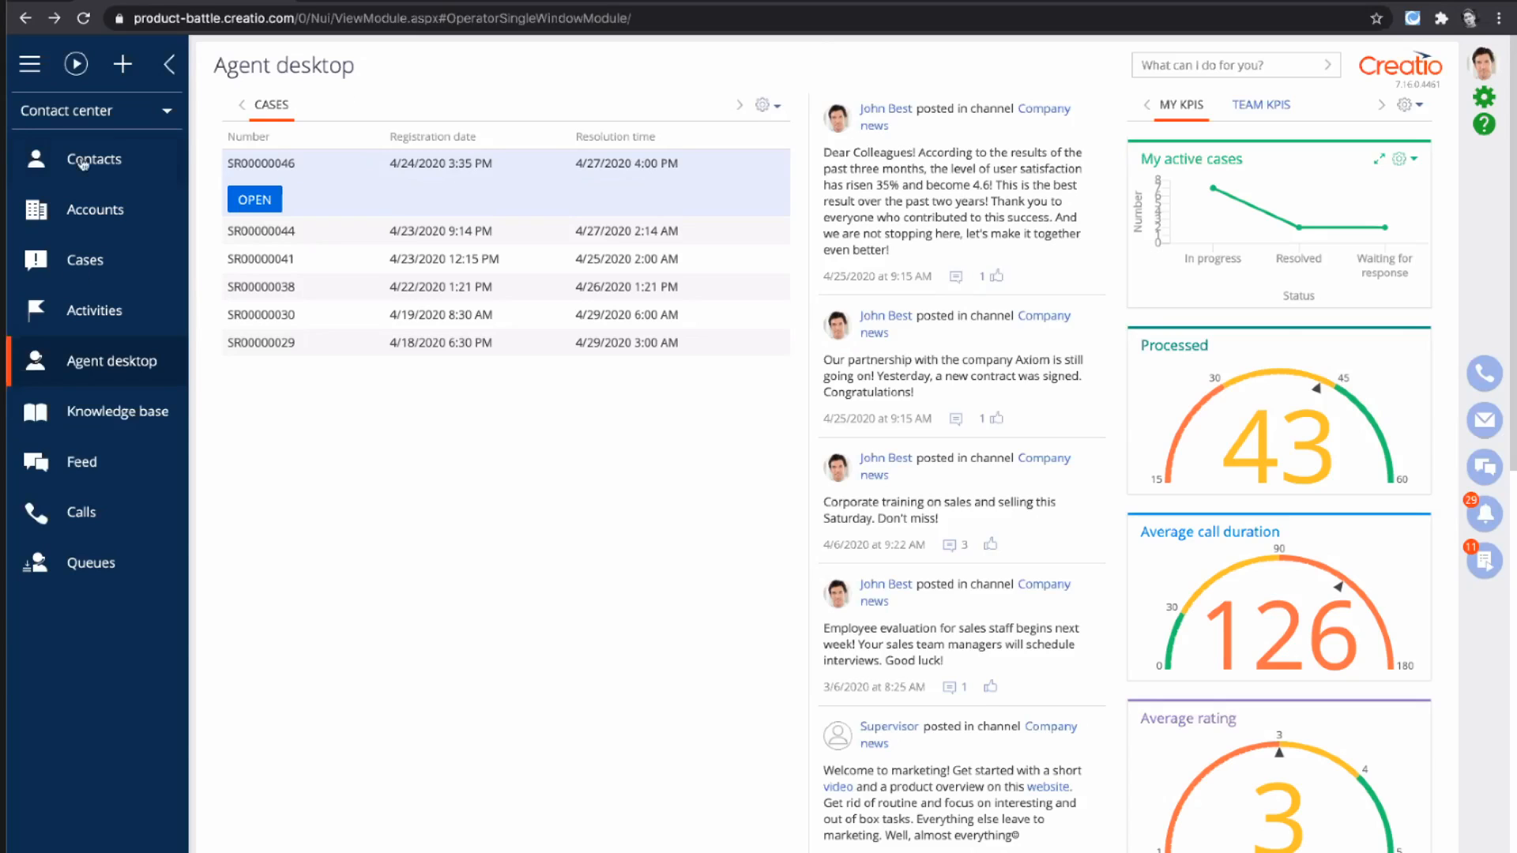
- Show the Cases section as a list and open the case "Unable to create an account on the site"
{"action": "left_click", "coordinate": [82, 264]}
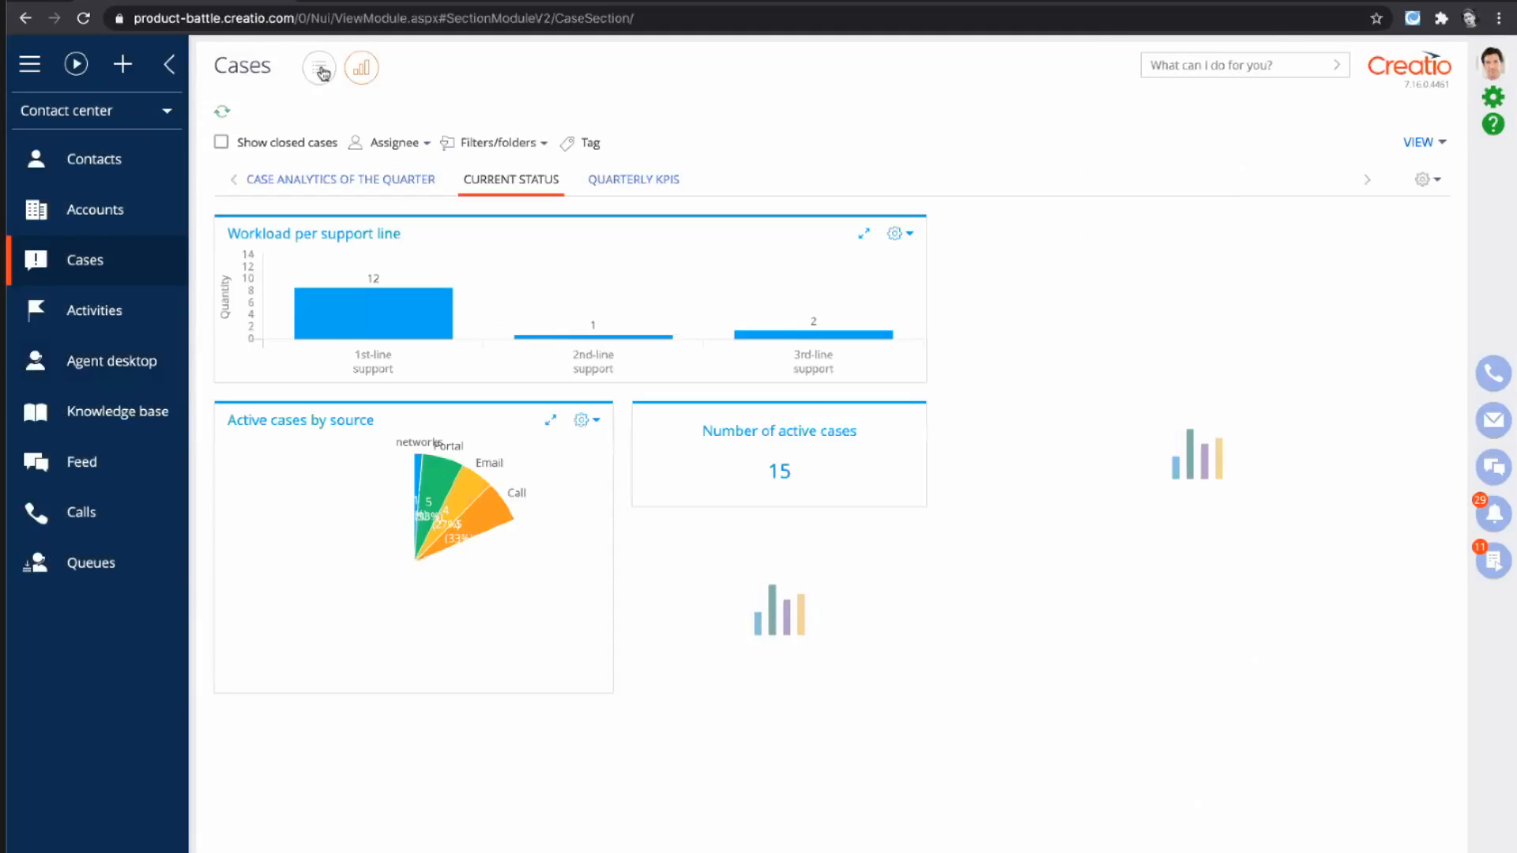
{"action": "left_click", "coordinate": [319, 67]}
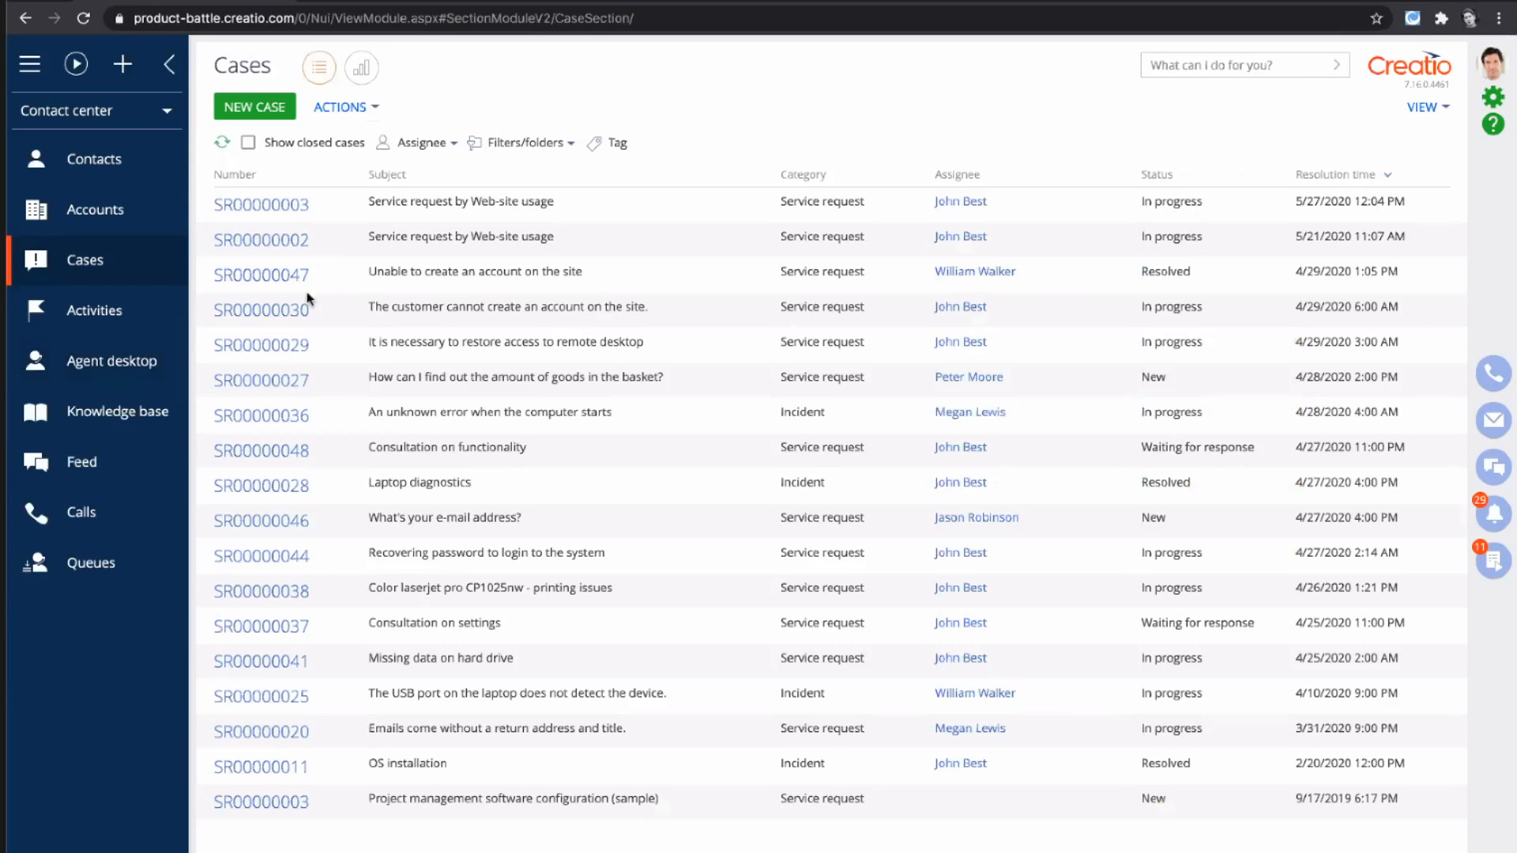
{"action": "left_click", "coordinate": [281, 283]}
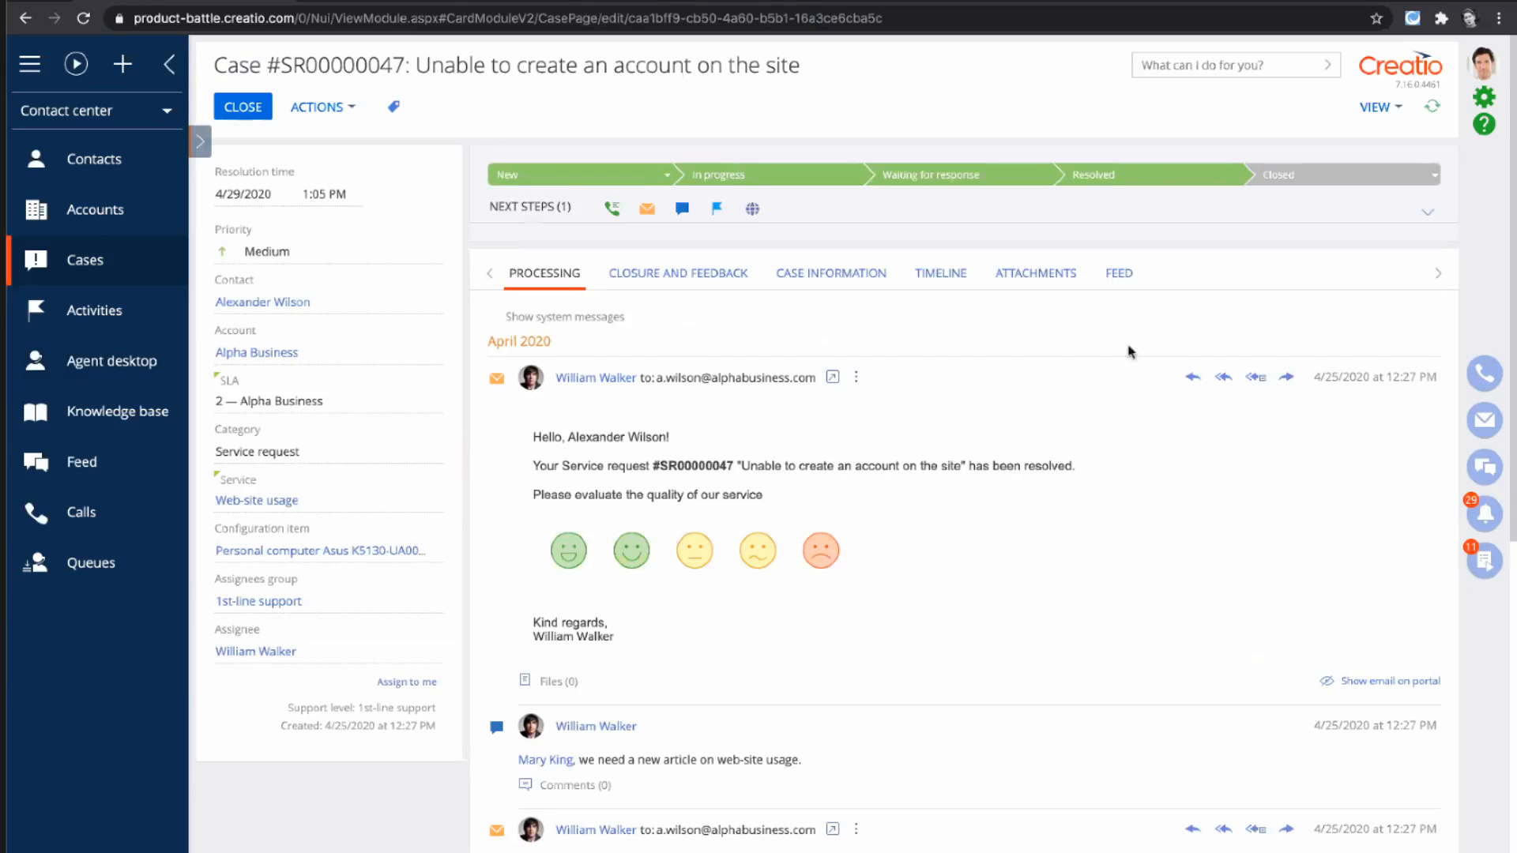
- Expand the case's next steps and read through its processing history of emails, comments and attached files
{"action": "left_click", "coordinate": [1426, 214]}
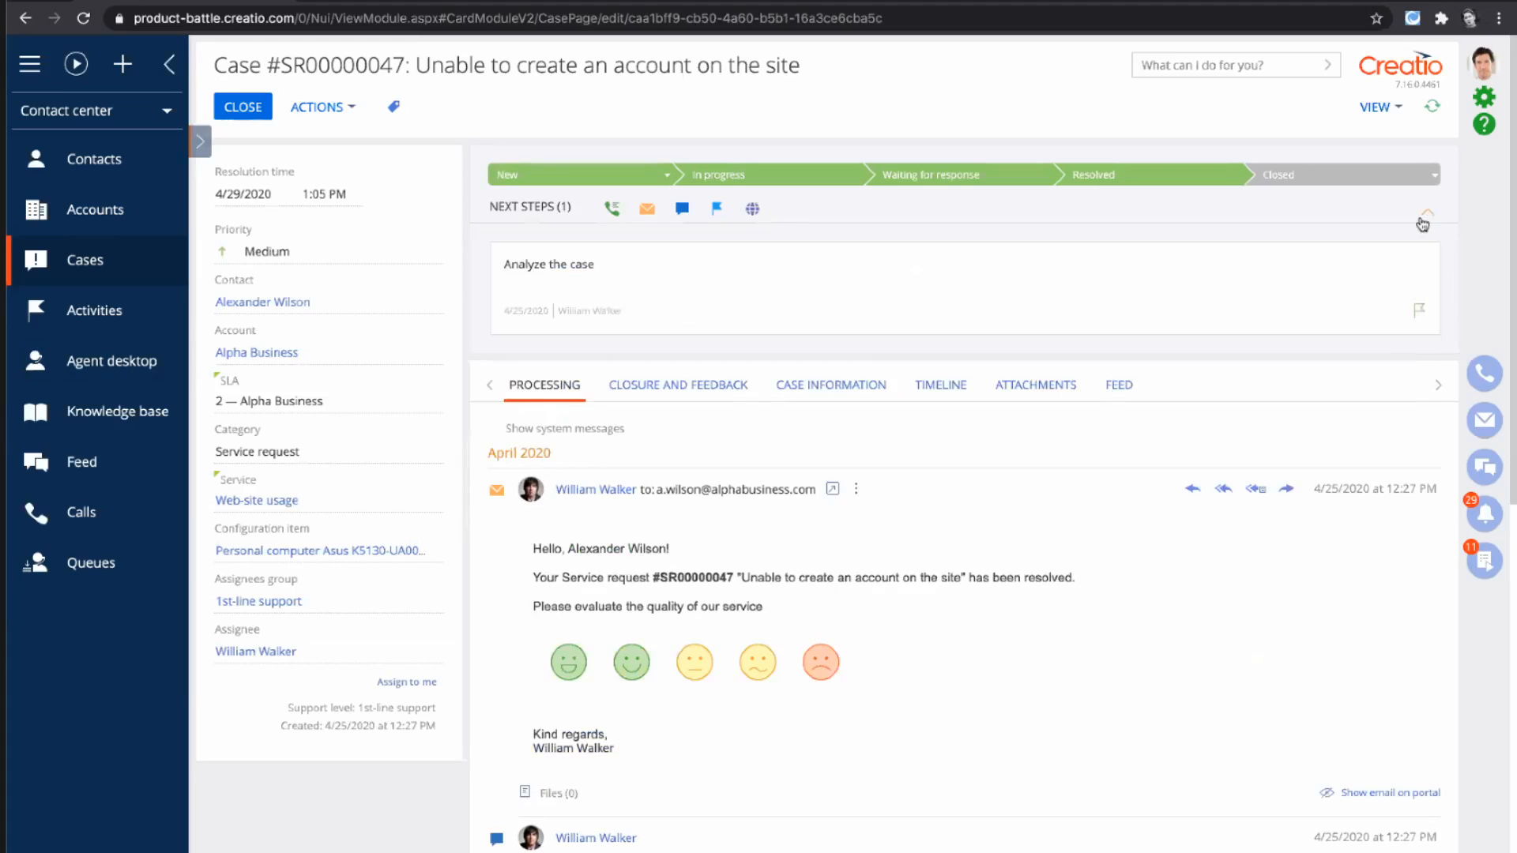
{"action": "mouse_move", "coordinate": [1257, 277]}
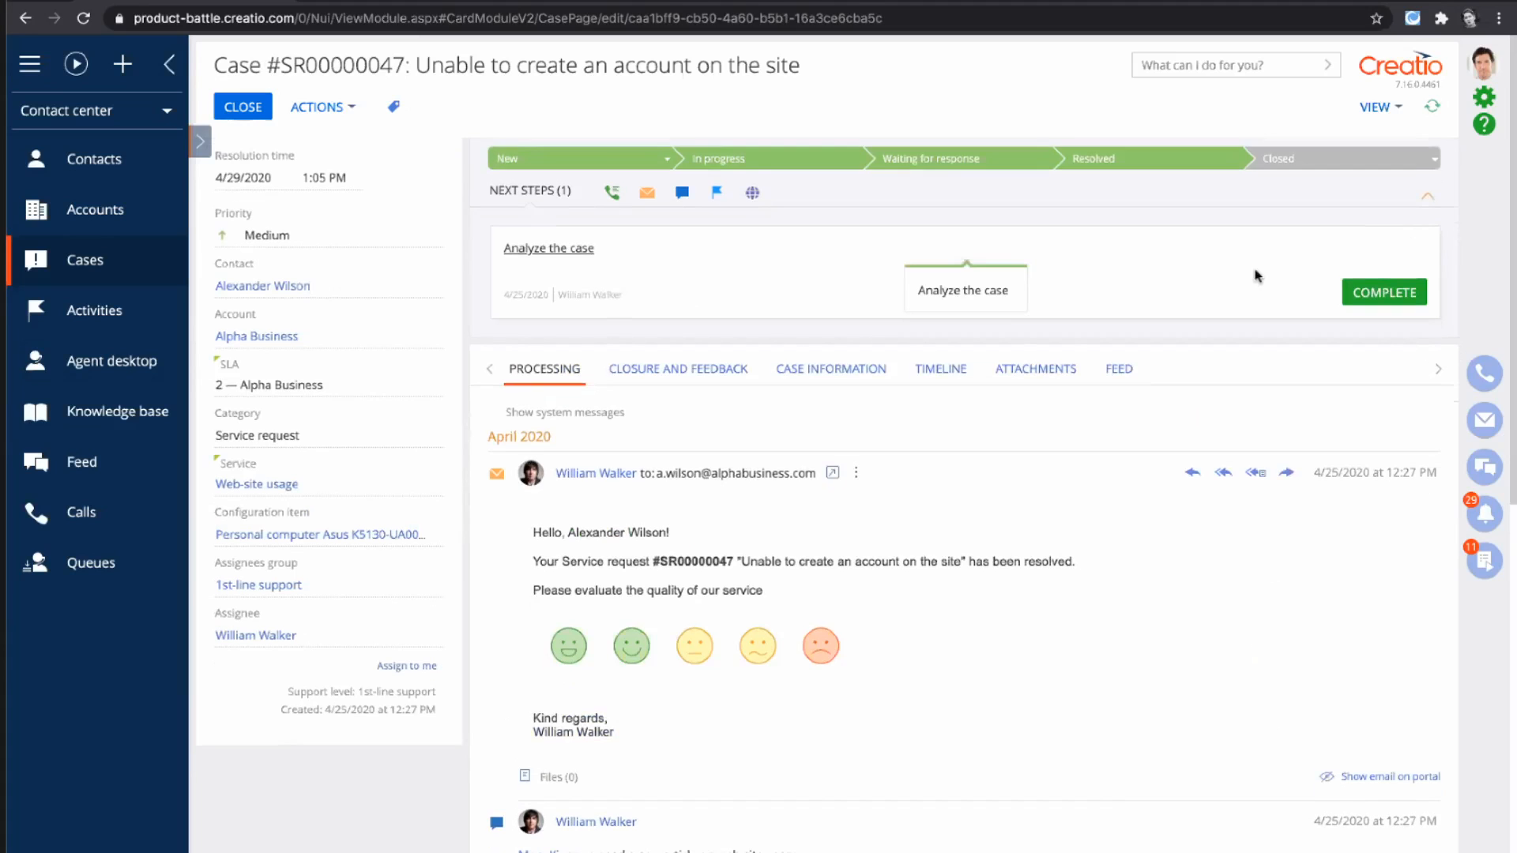
{"action": "scroll", "coordinate": [785, 556], "scroll_direction": "down", "scroll_amount": 8}
{"action": "scroll", "coordinate": [784, 555], "scroll_direction": "down", "scroll_amount": 1}
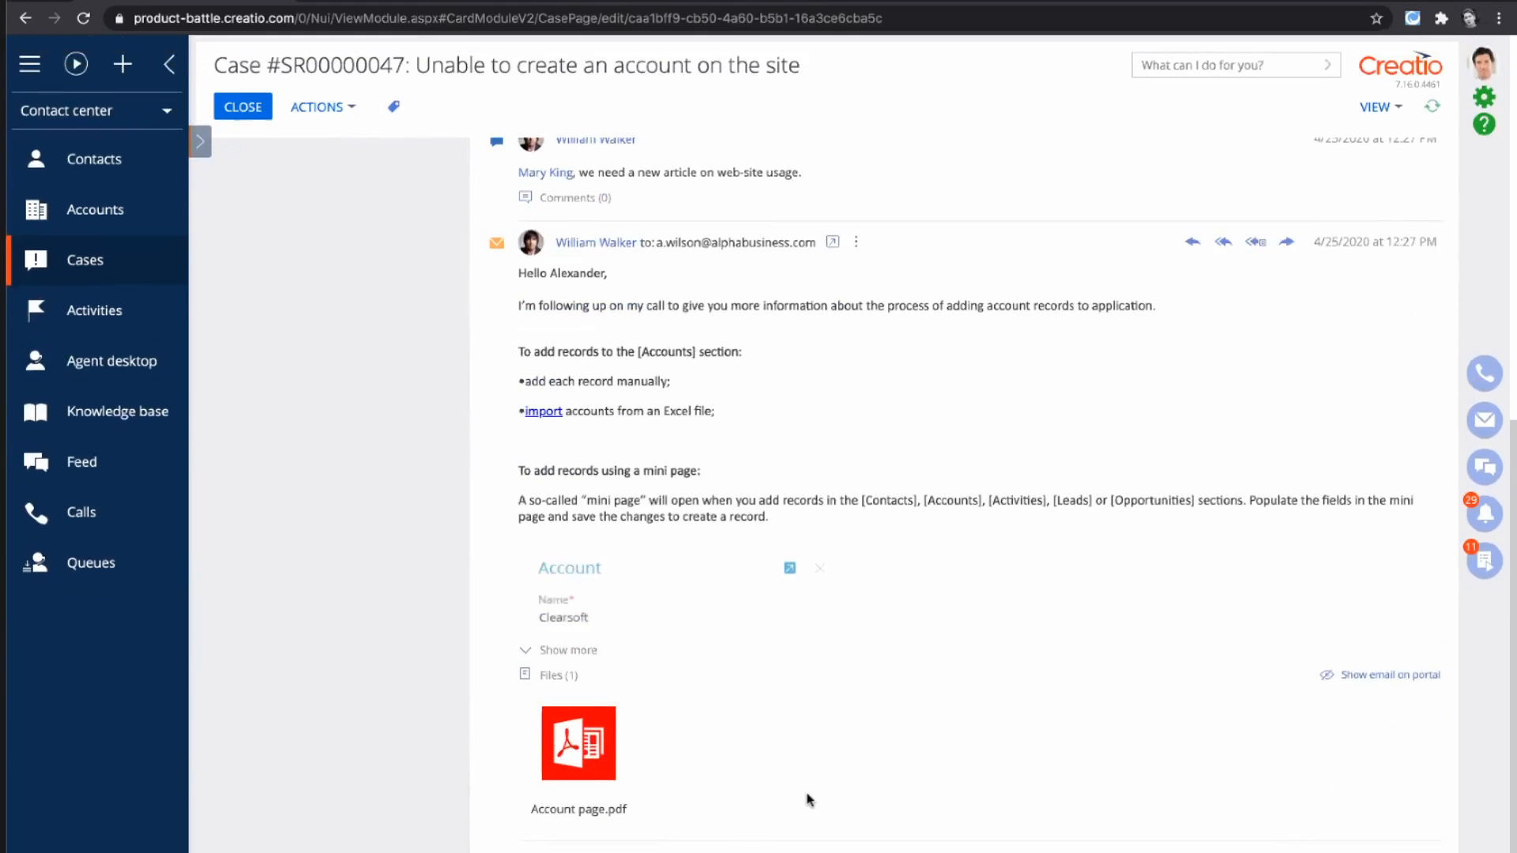
{"action": "scroll", "coordinate": [764, 433], "scroll_direction": "up", "scroll_amount": 5}
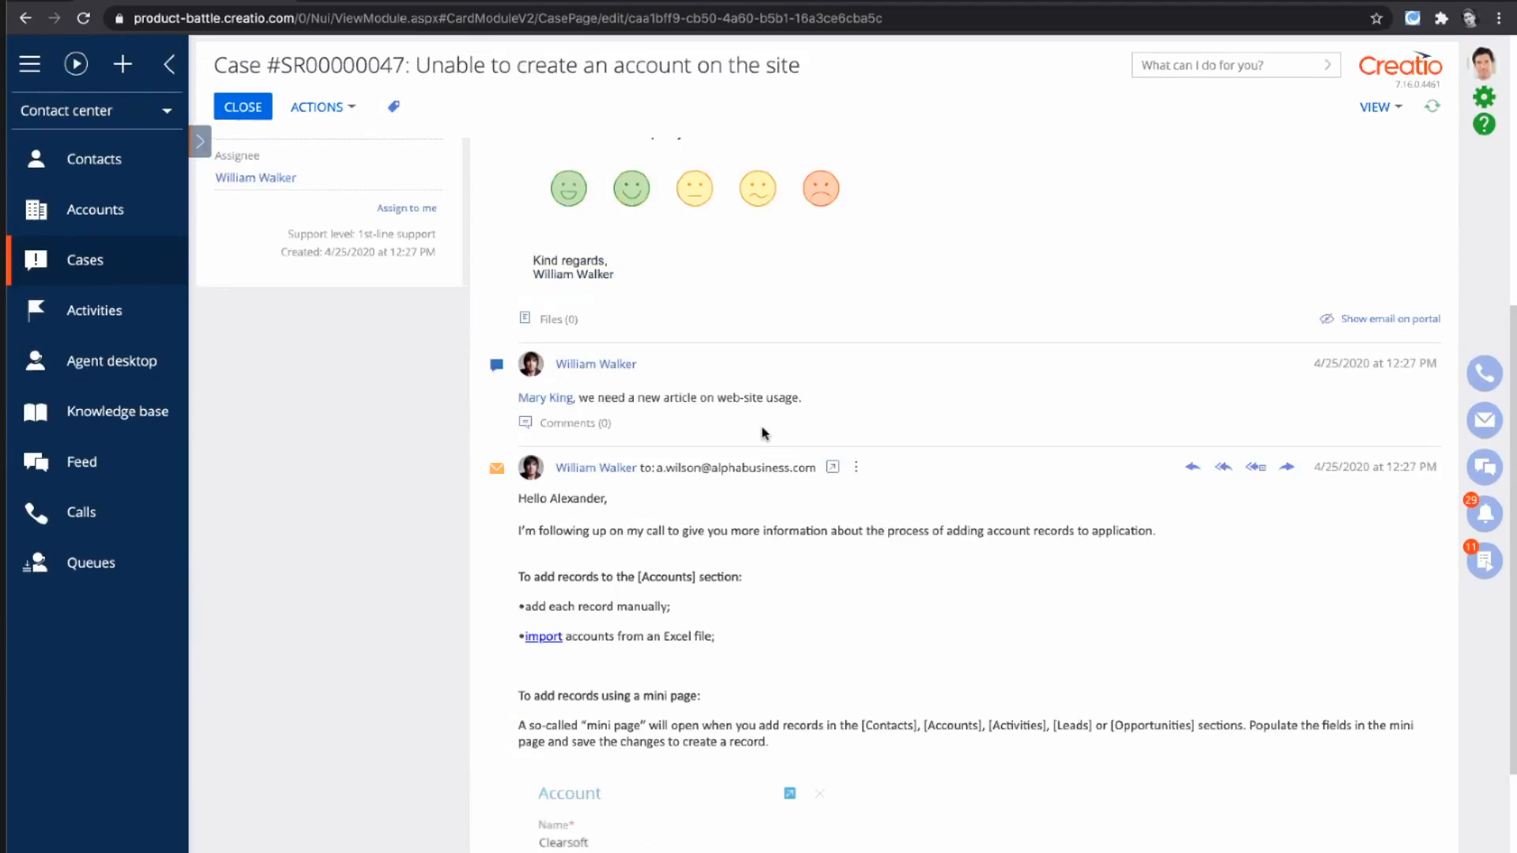
{"action": "scroll", "coordinate": [762, 427], "scroll_direction": "up", "scroll_amount": 3}
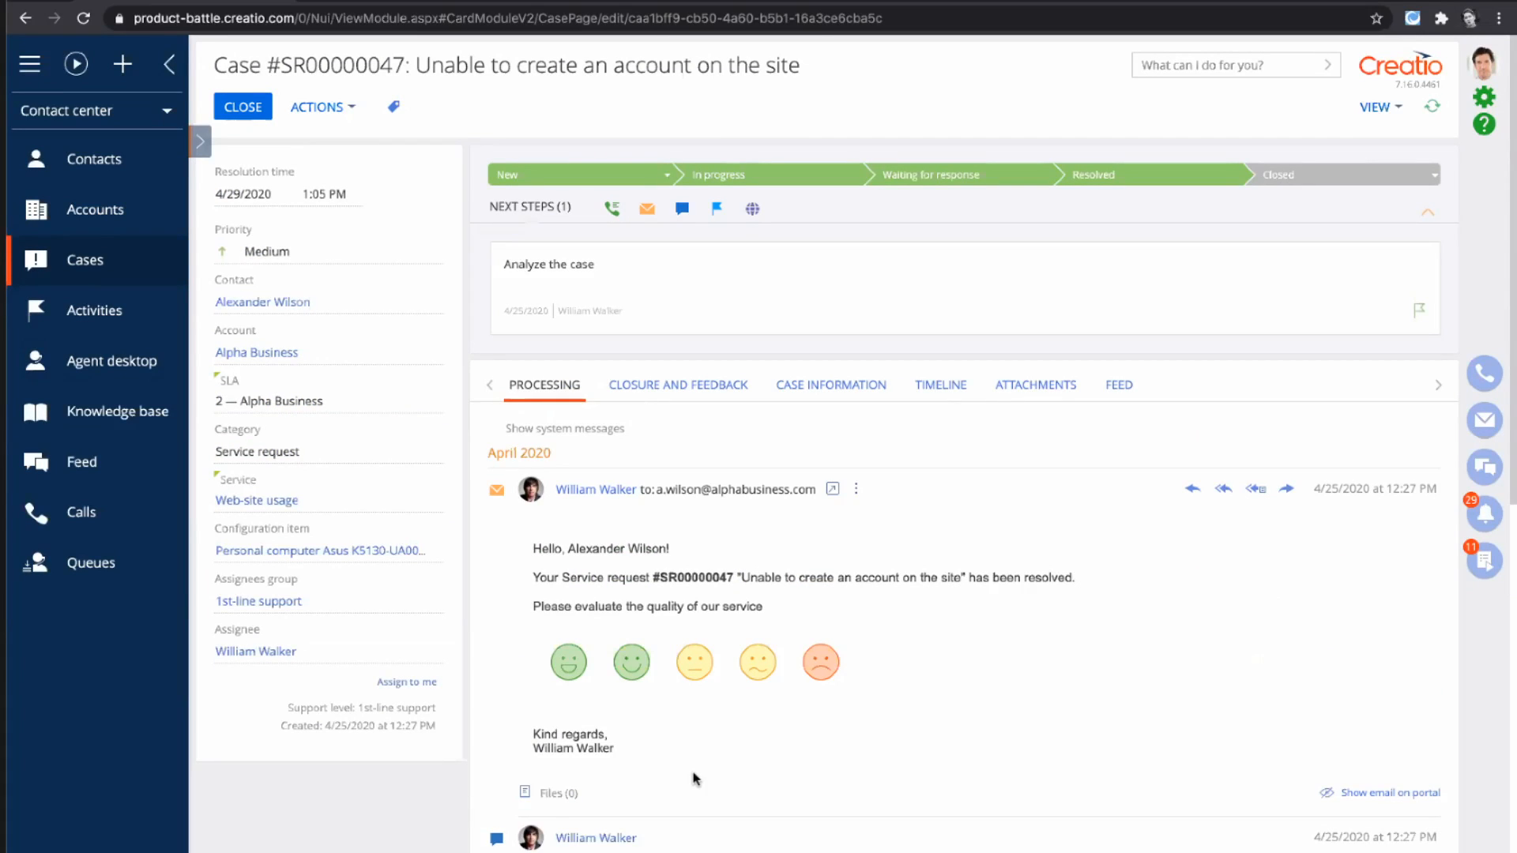
{"action": "scroll", "coordinate": [695, 780], "scroll_direction": "down", "scroll_amount": 3}
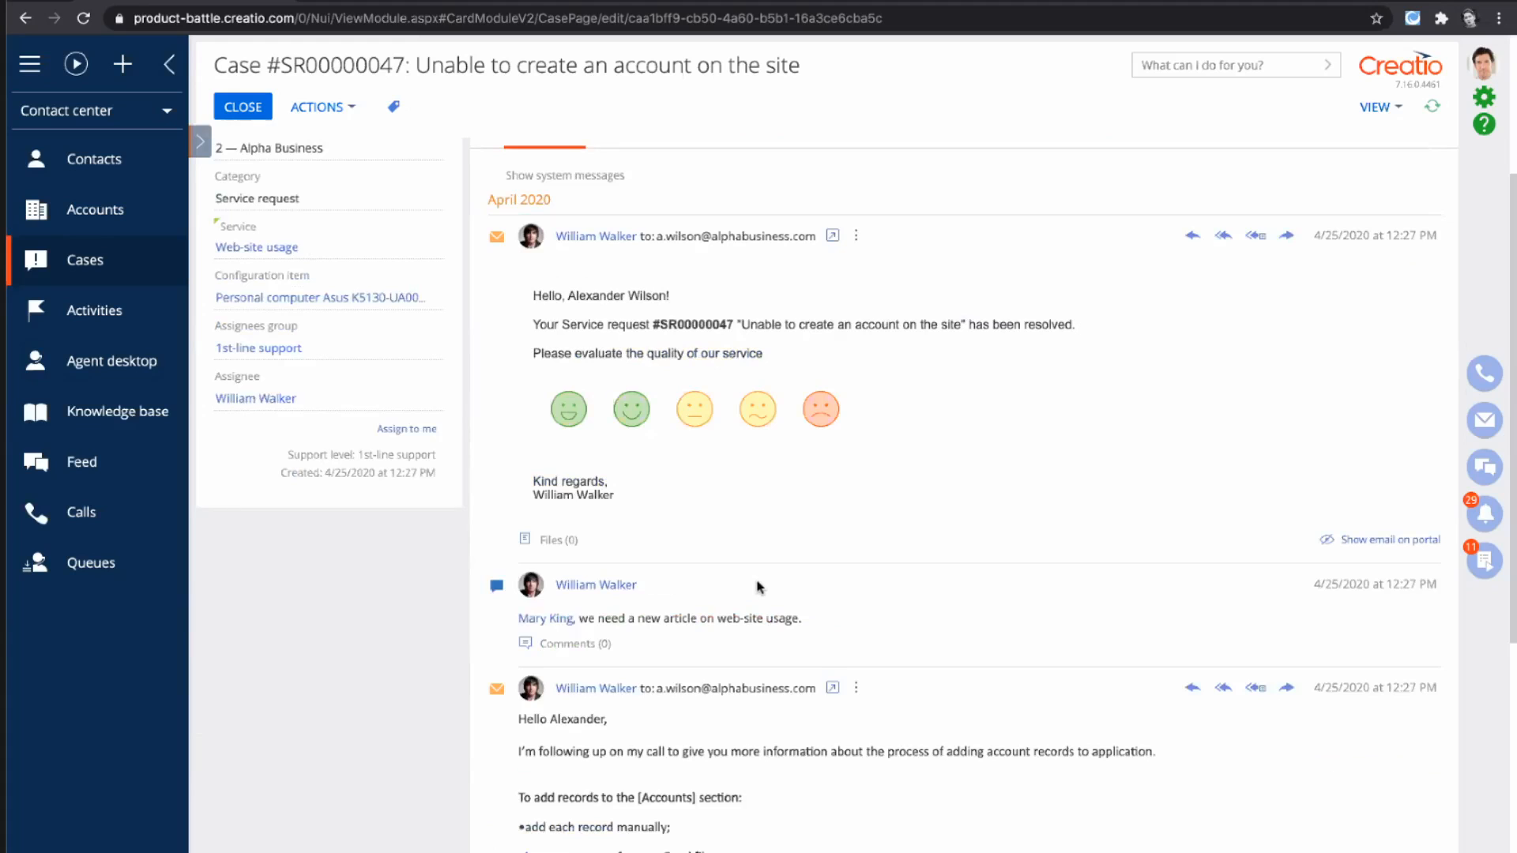
{"action": "scroll", "coordinate": [757, 587], "scroll_direction": "up", "scroll_amount": 3}
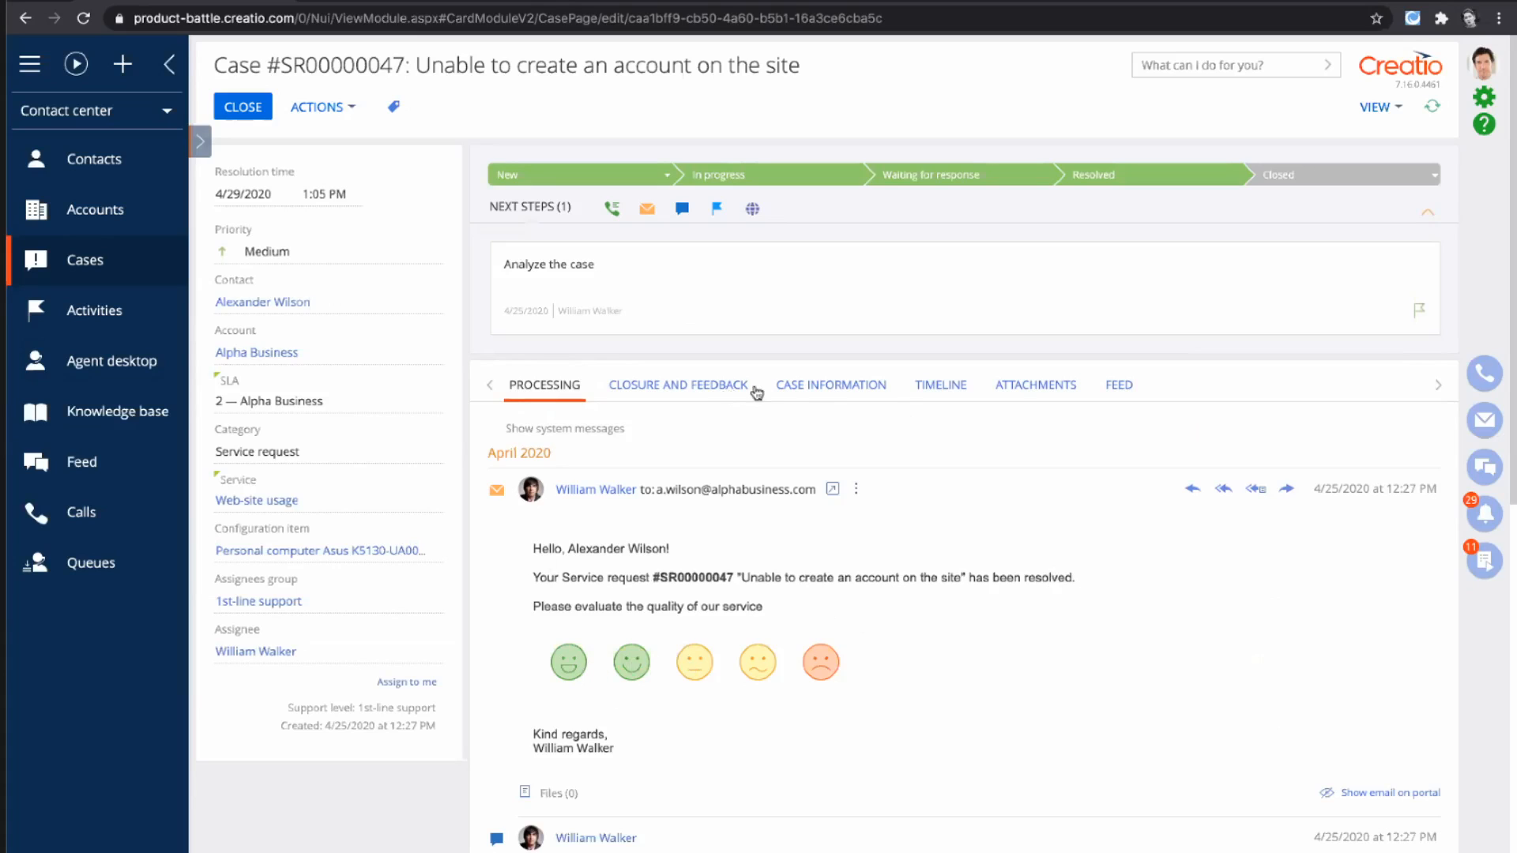
- View the case information and inspect how the resolution time deadline is calculated, closing the explanation again
{"action": "left_click", "coordinate": [778, 387]}
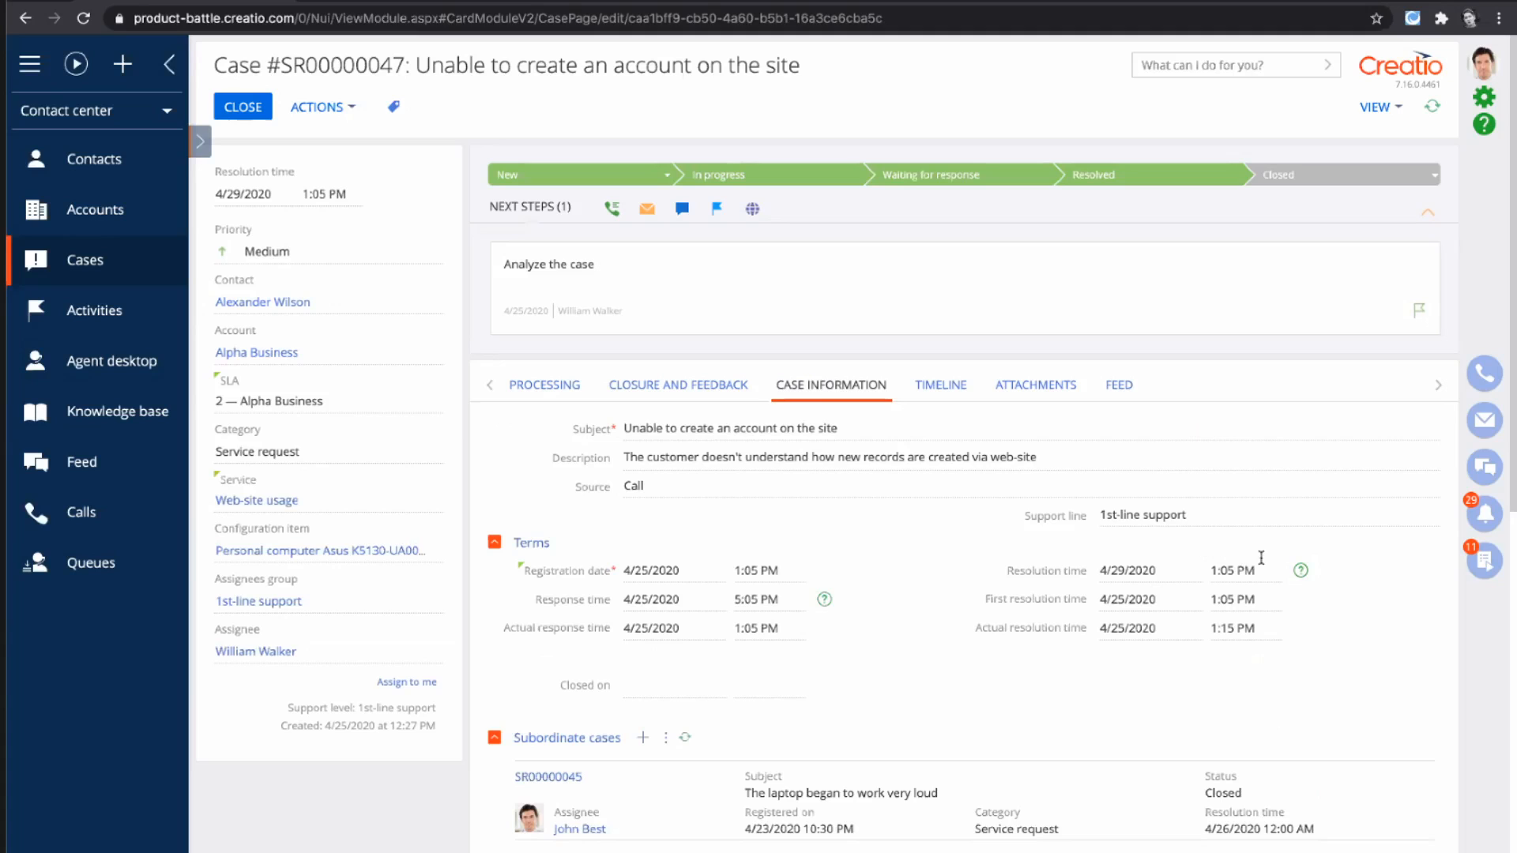
{"action": "left_click", "coordinate": [1300, 570]}
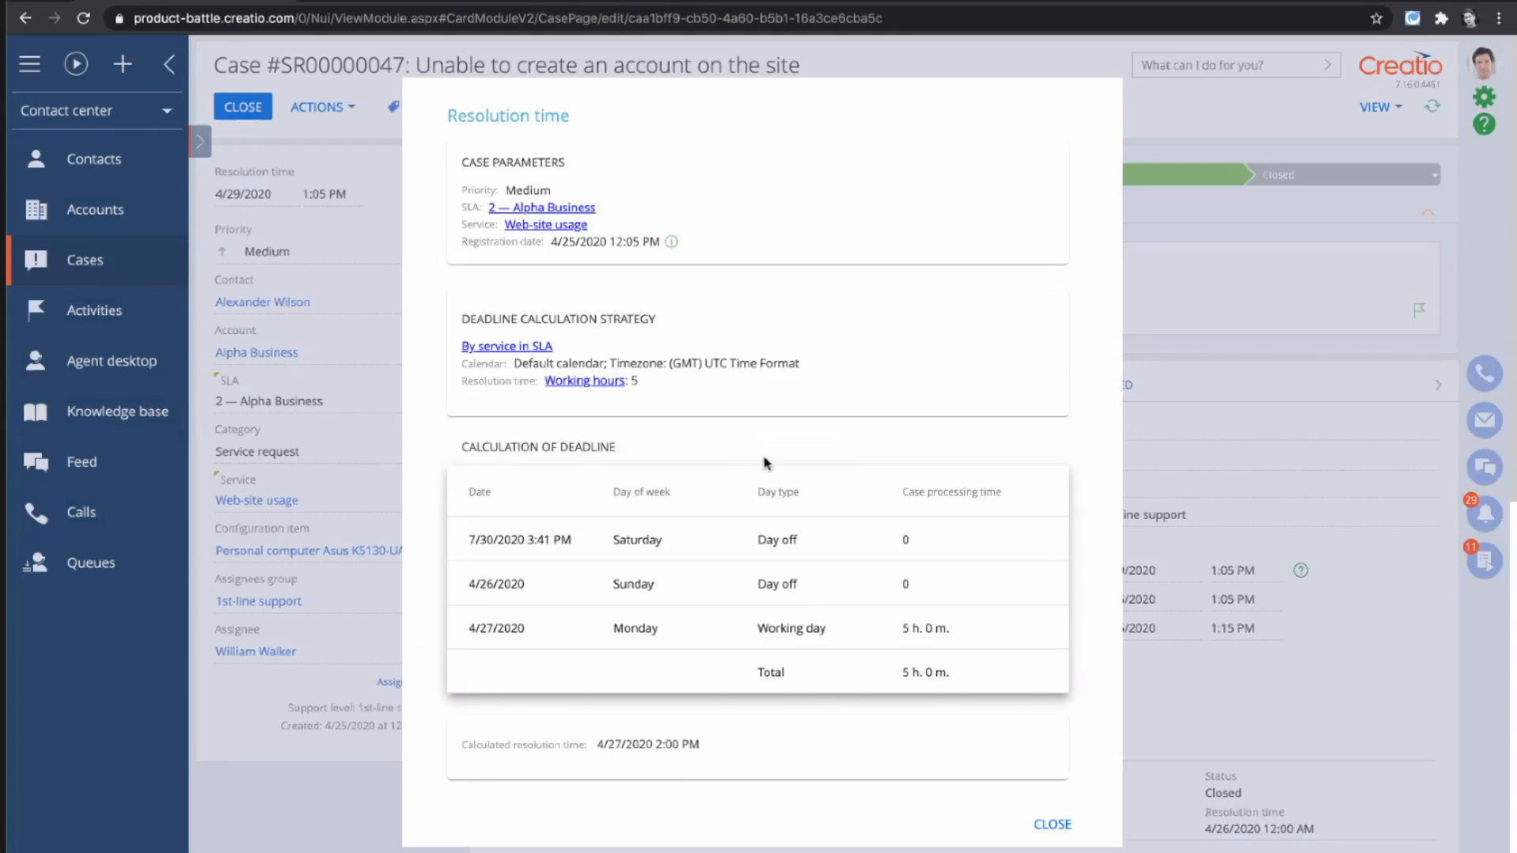
{"action": "left_click", "coordinate": [1051, 825]}
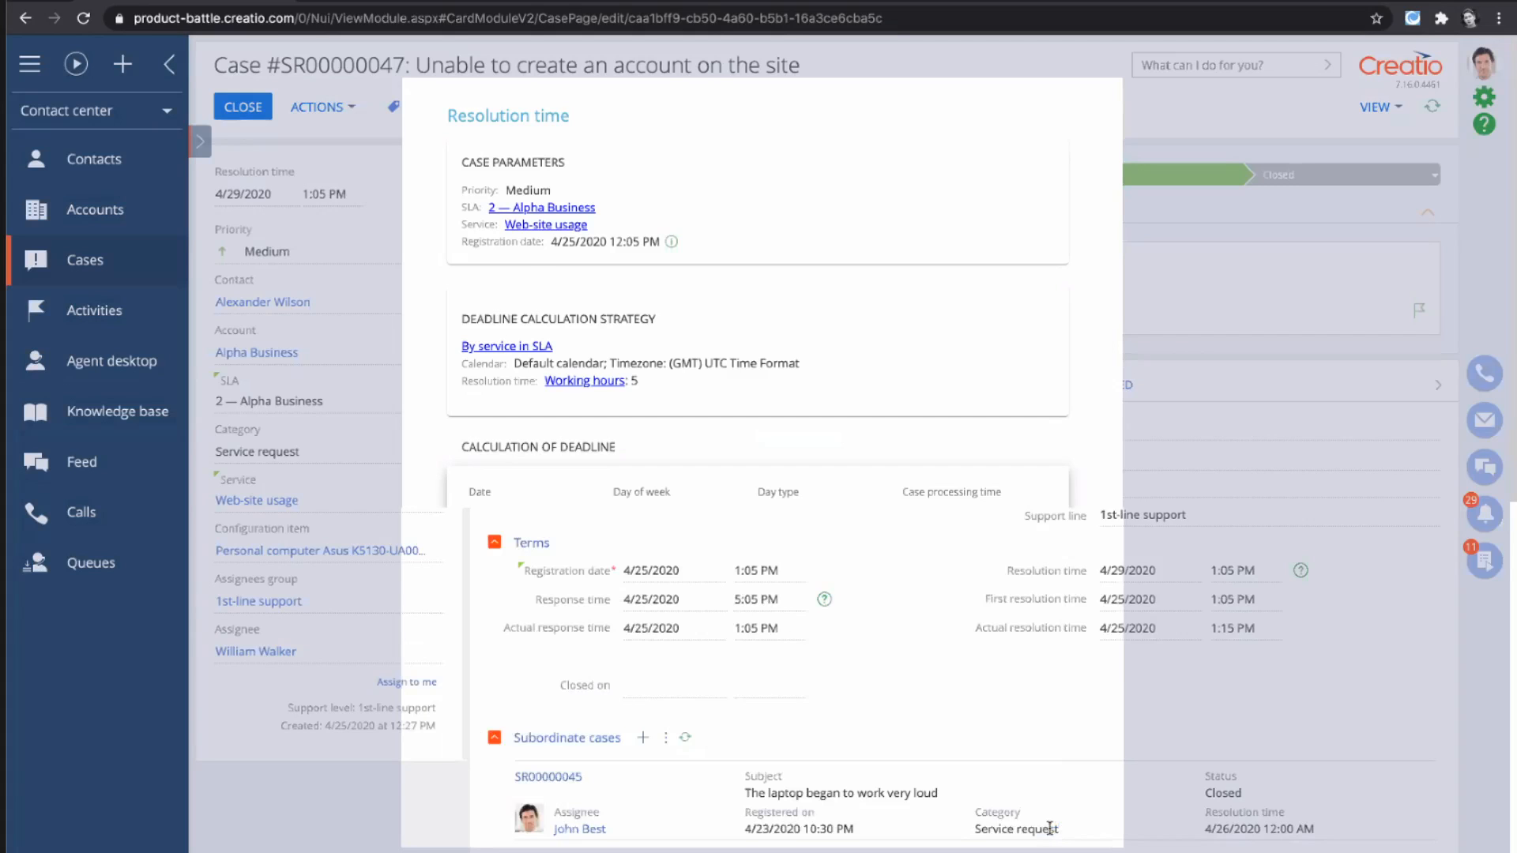
- Review the case's subordinate cases, configuration items, activities, emails, calls and lifecycle records
{"action": "scroll", "coordinate": [1082, 640], "scroll_direction": "down", "scroll_amount": 8}
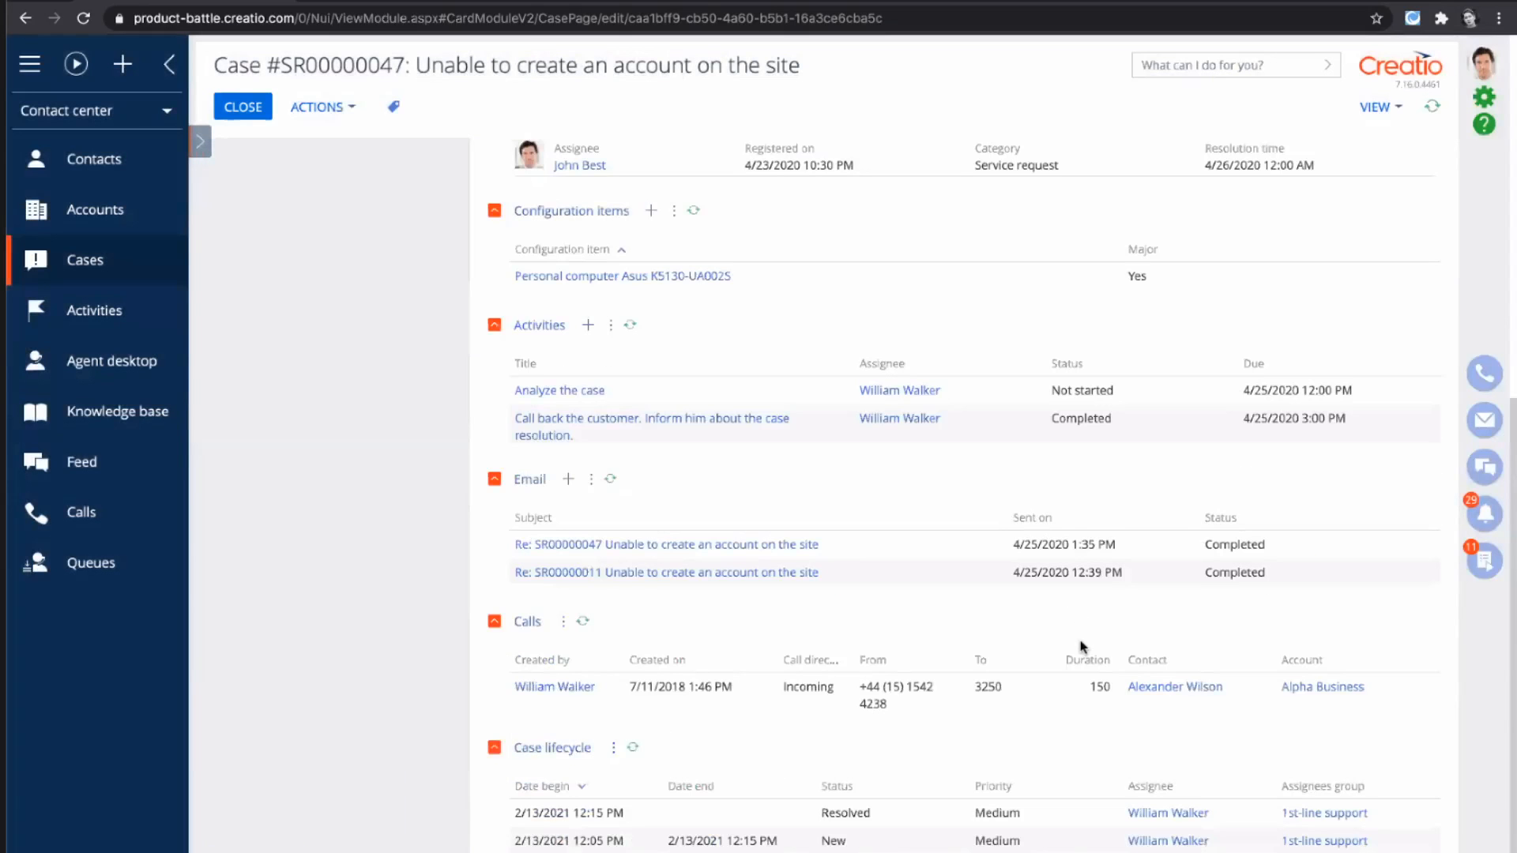
{"action": "scroll", "coordinate": [1082, 646], "scroll_direction": "up", "scroll_amount": 2}
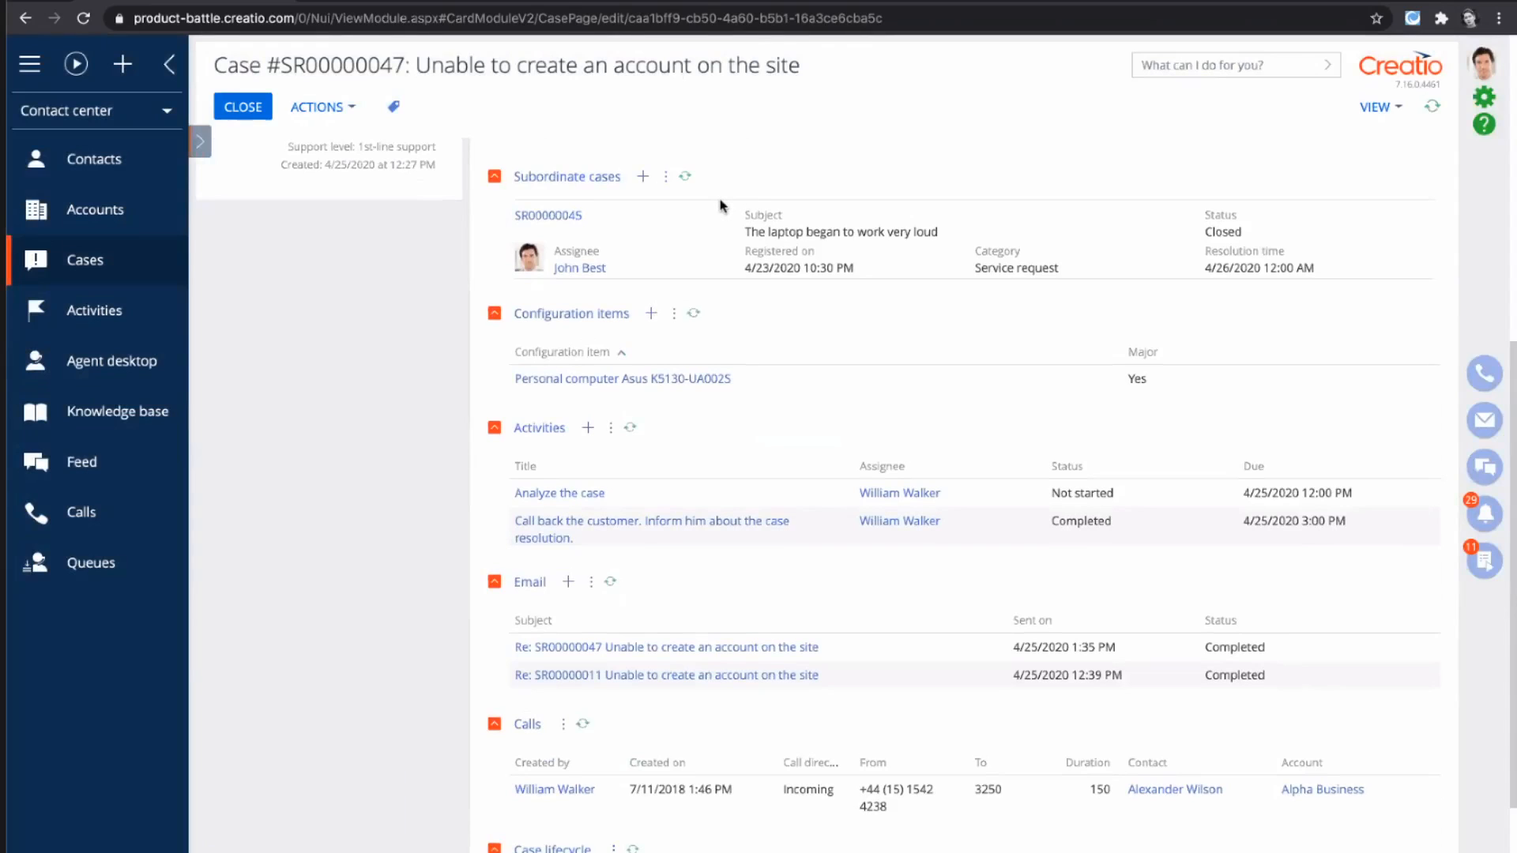
{"action": "left_click", "coordinate": [818, 250]}
{"action": "left_click", "coordinate": [979, 385]}
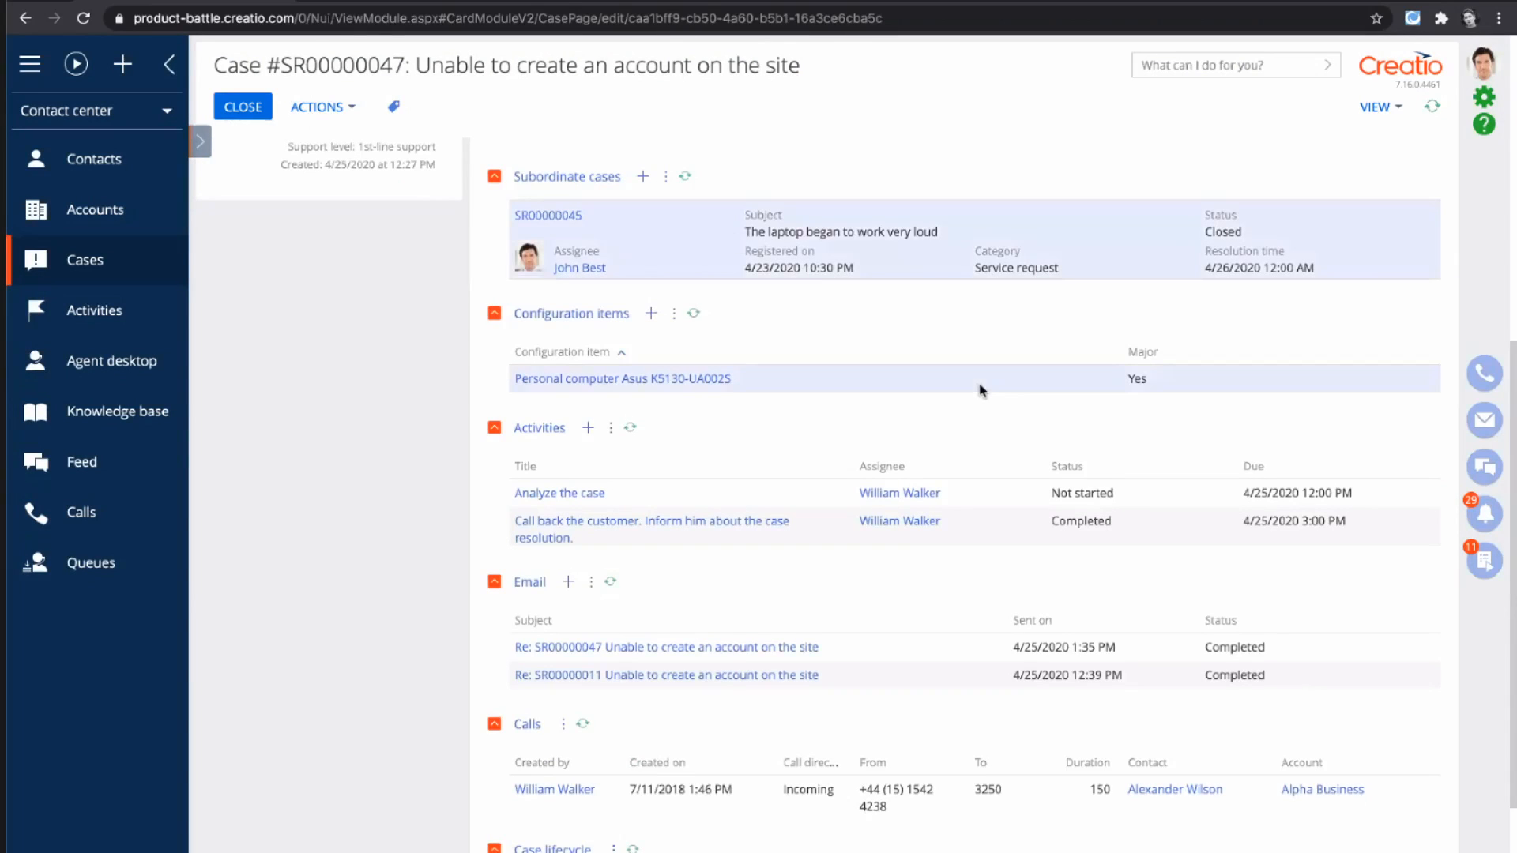
{"action": "left_click", "coordinate": [847, 498]}
{"action": "left_click", "coordinate": [858, 525]}
{"action": "left_click", "coordinate": [892, 673]}
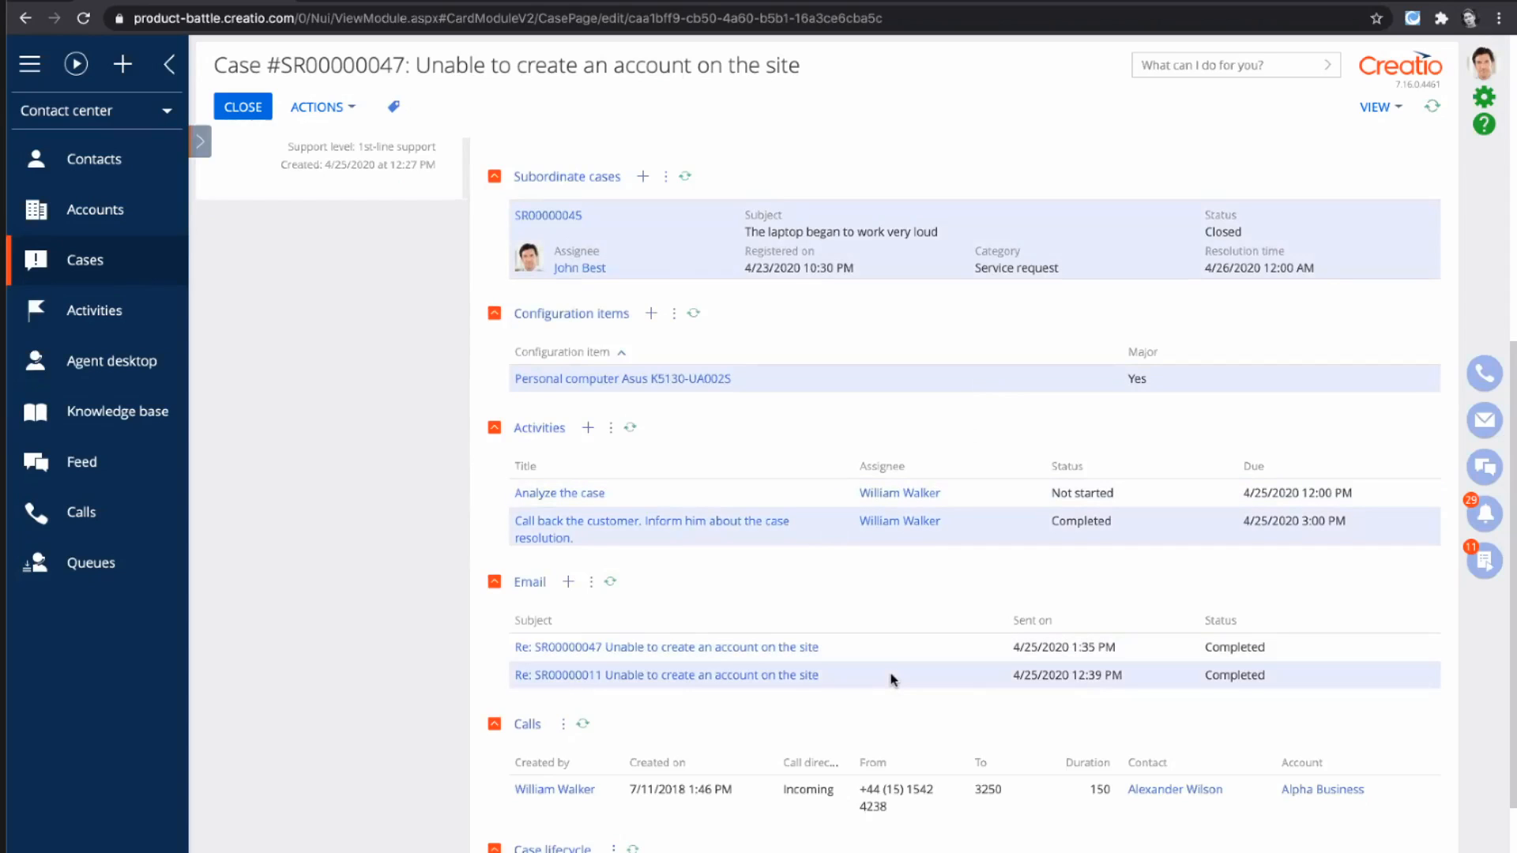
{"action": "scroll", "coordinate": [889, 671], "scroll_direction": "down", "scroll_amount": 2}
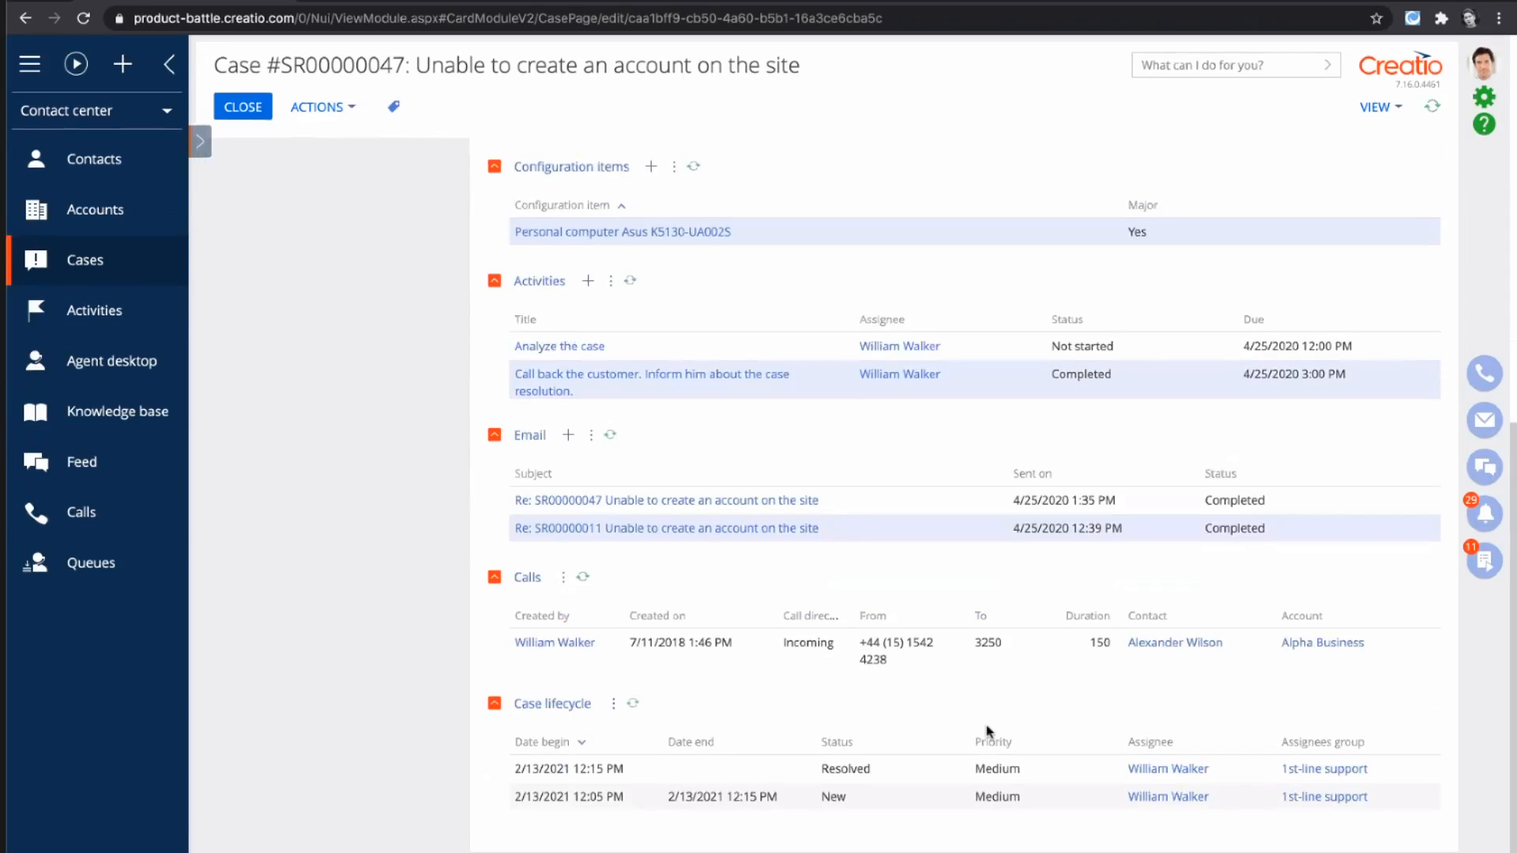
{"action": "left_click", "coordinate": [823, 788]}
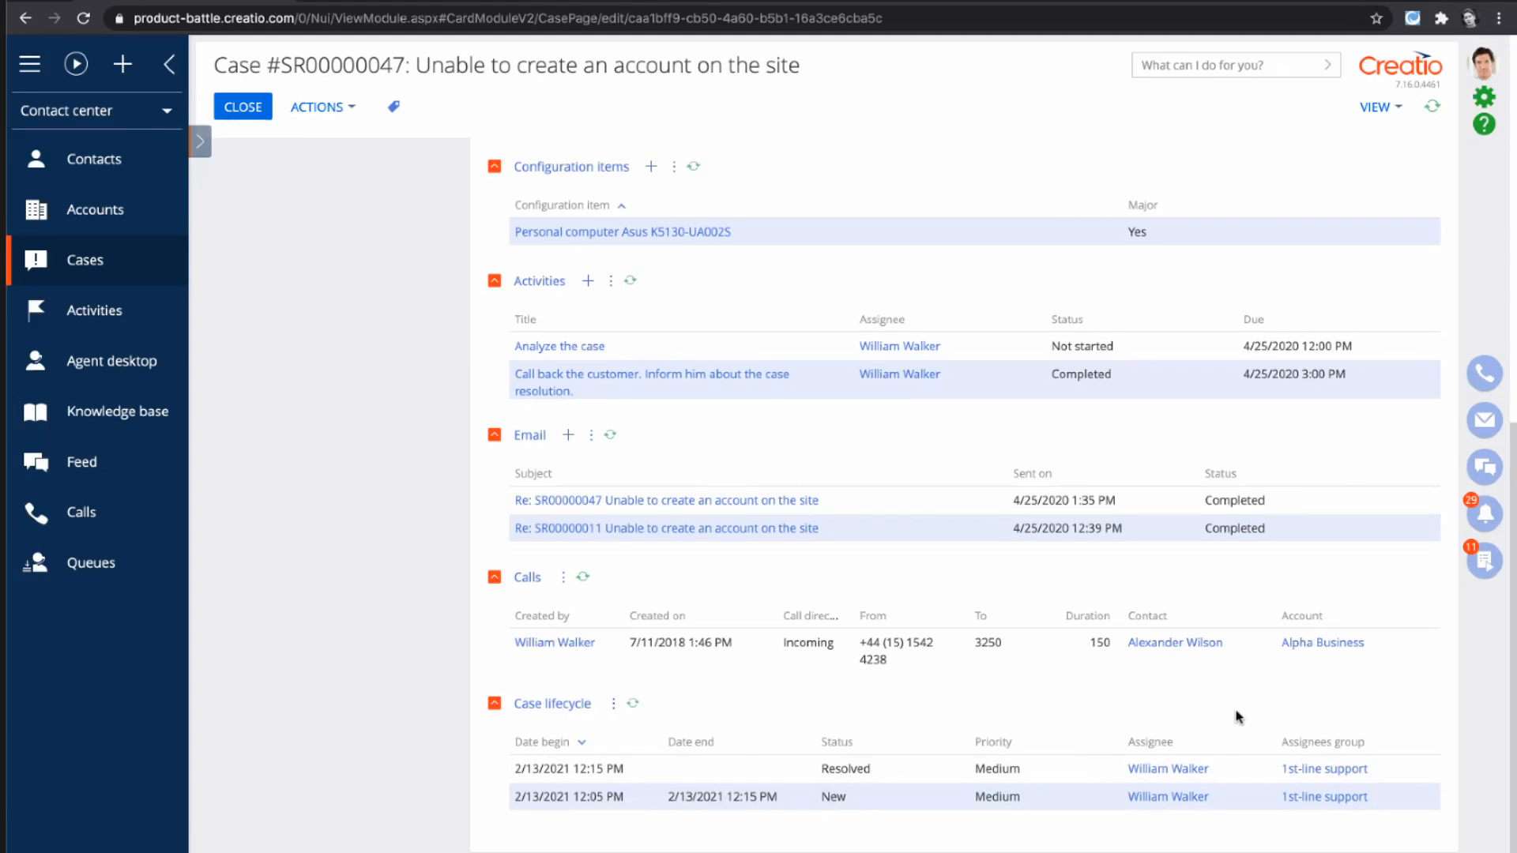
{"action": "scroll", "coordinate": [1237, 717], "scroll_direction": "up", "scroll_amount": 15}
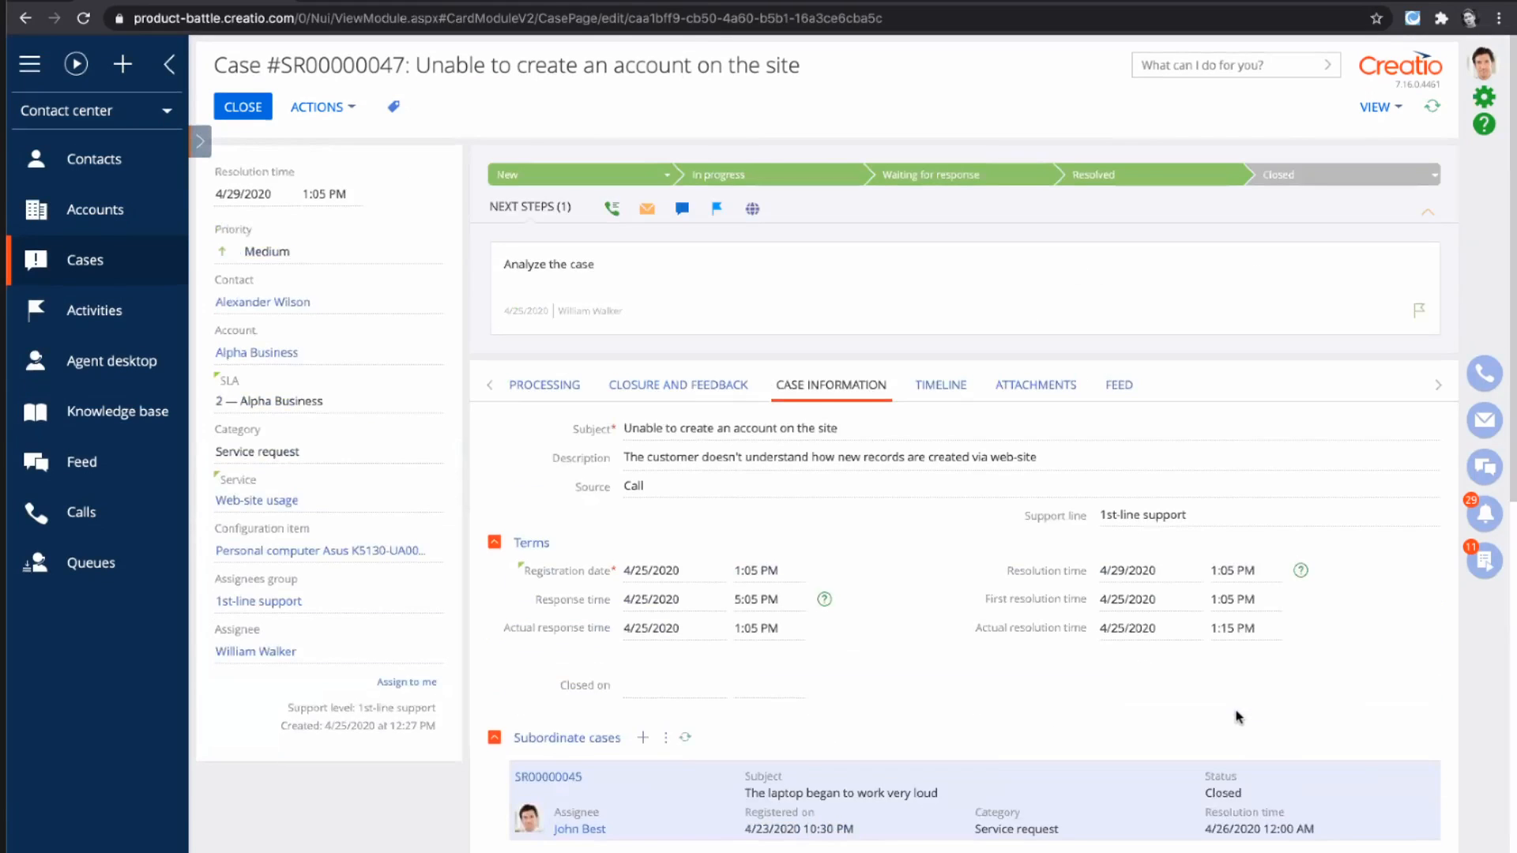
- Return to the case's processing history and view the contact's summary card with its available phone numbers
{"action": "left_click", "coordinate": [523, 392]}
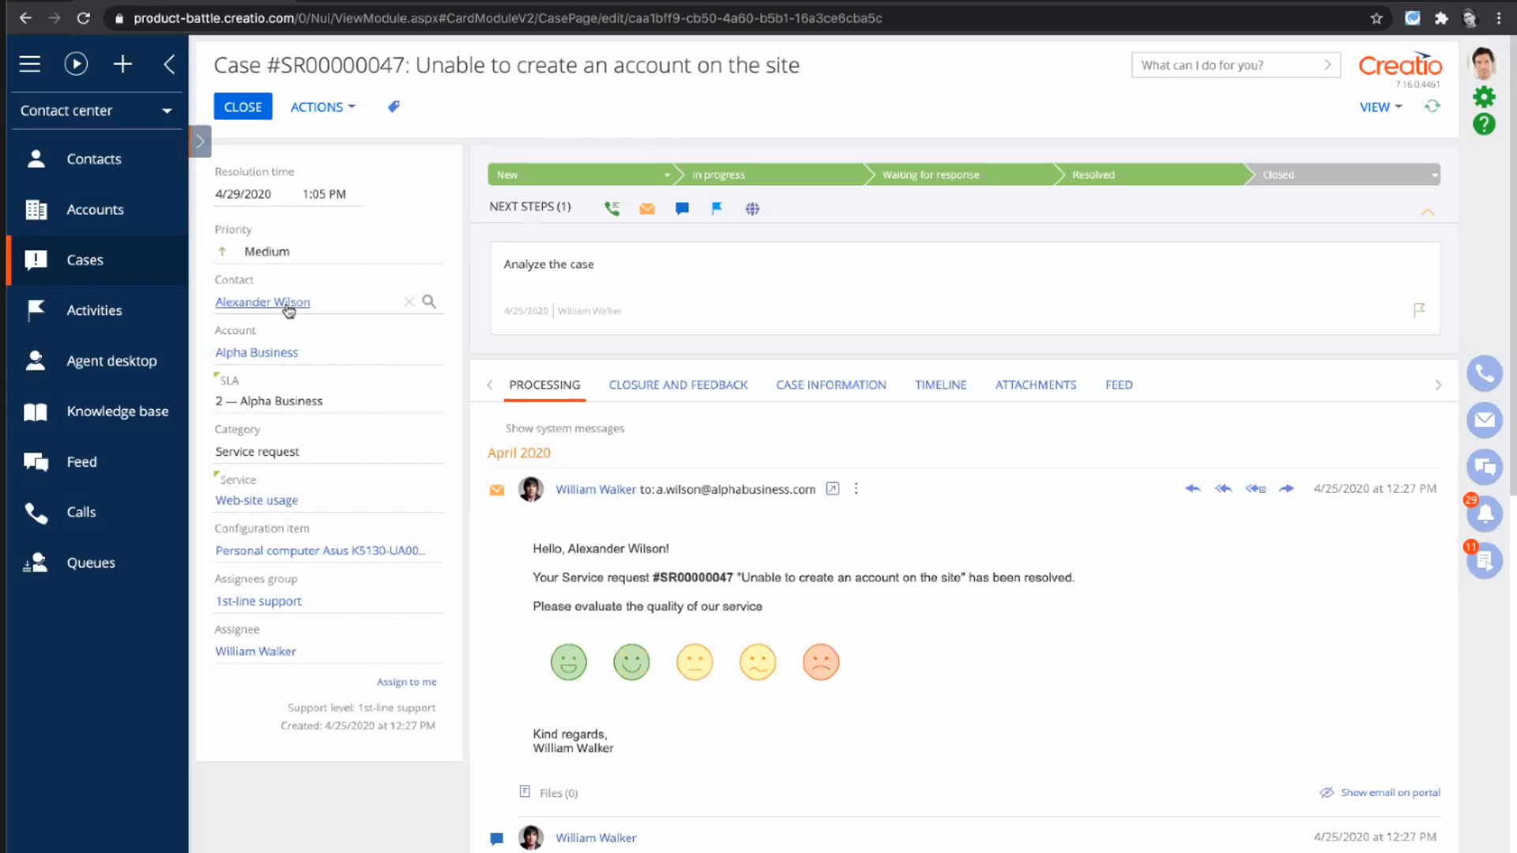
{"action": "mouse_move", "coordinate": [289, 309]}
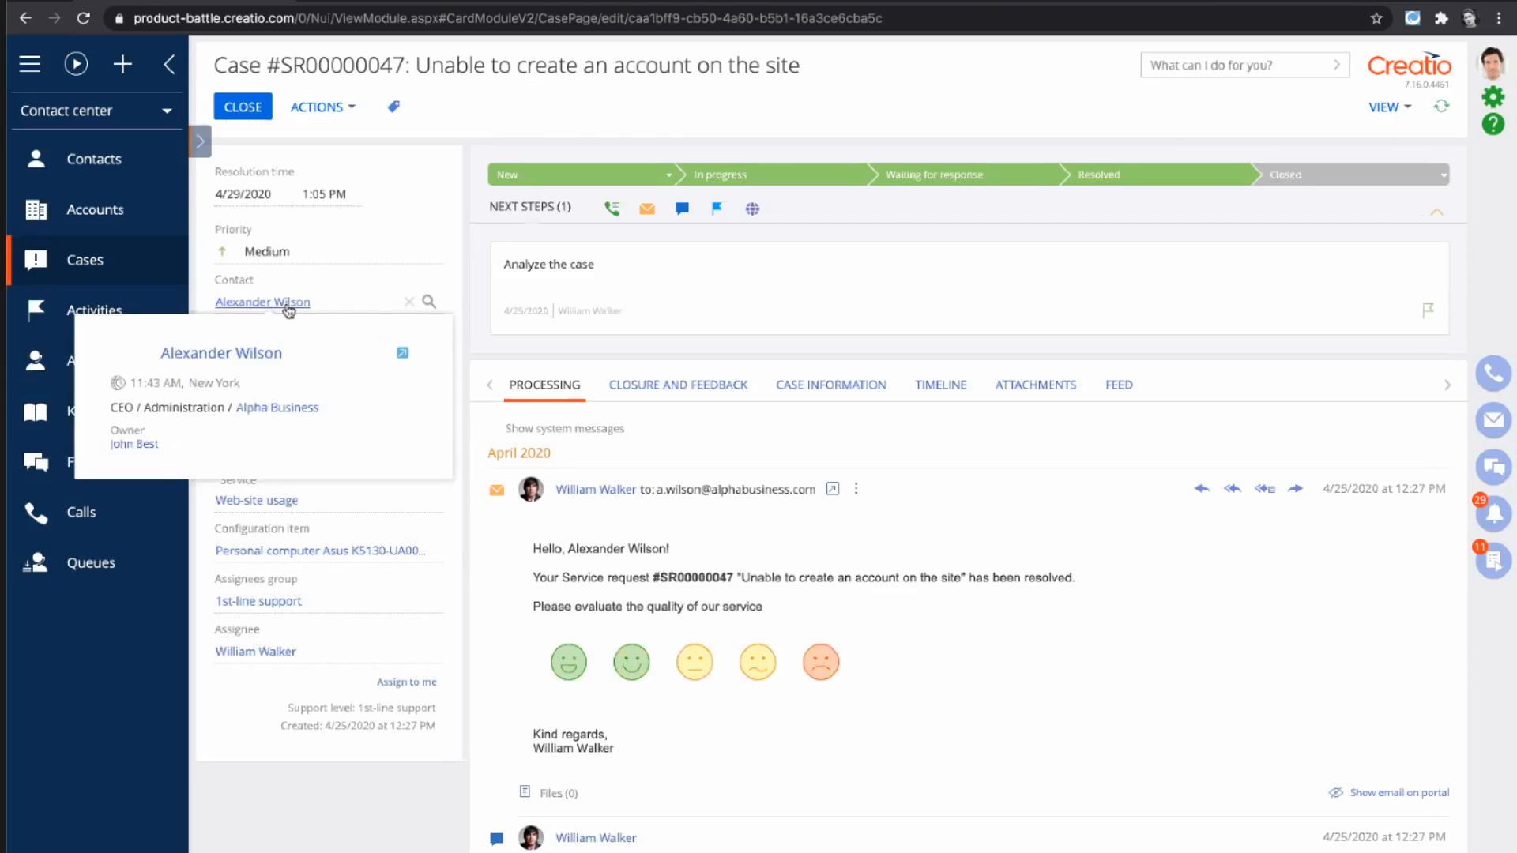
{"action": "left_click", "coordinate": [322, 355]}
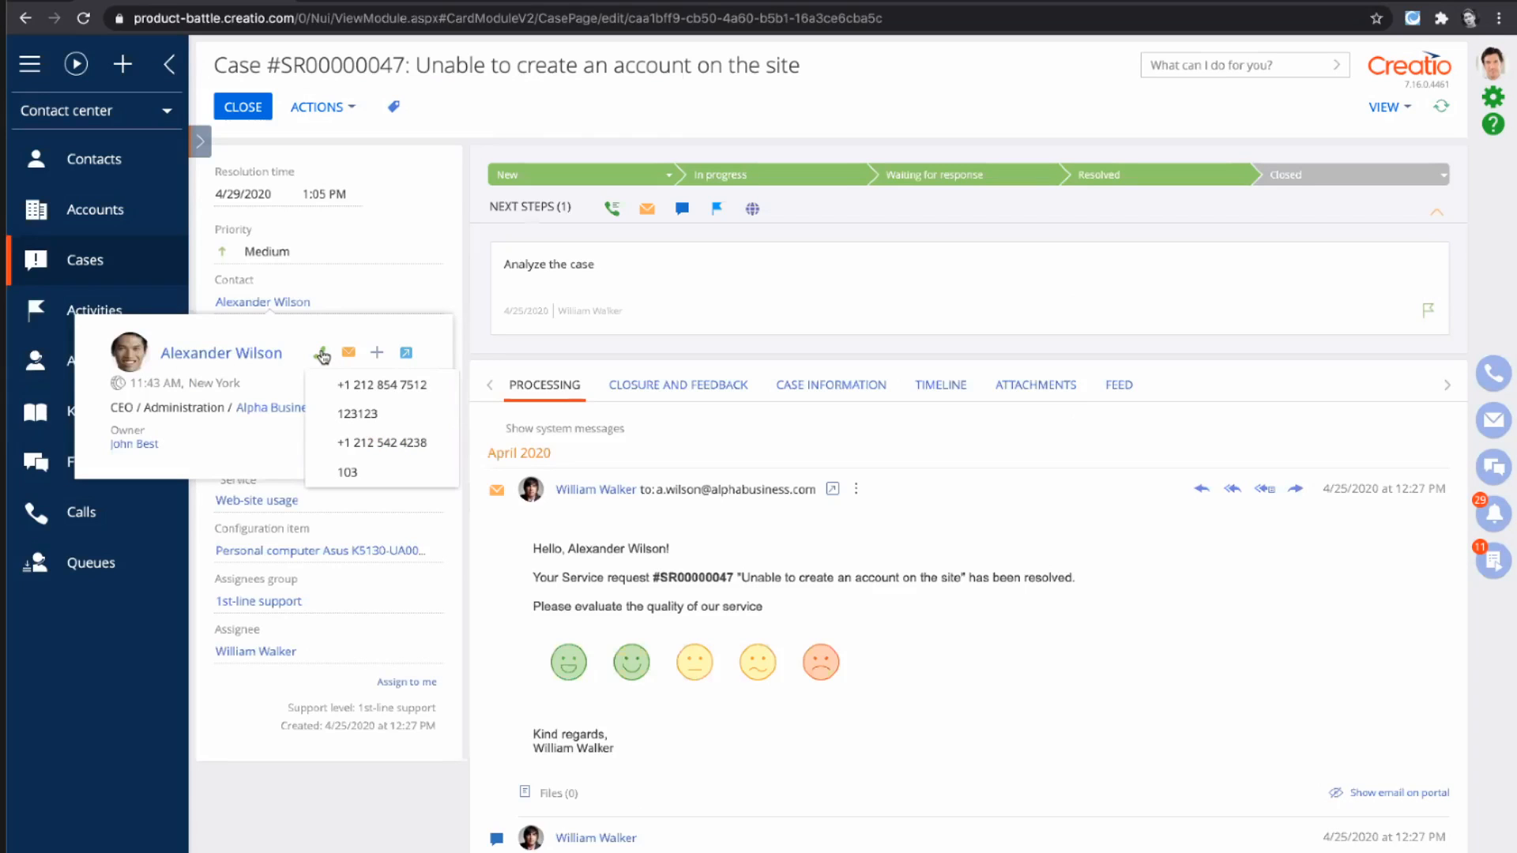
- View the case's email reply form, declining mailbox configuration, and switch to the form for publishing a feed message
{"action": "left_click", "coordinate": [645, 210]}
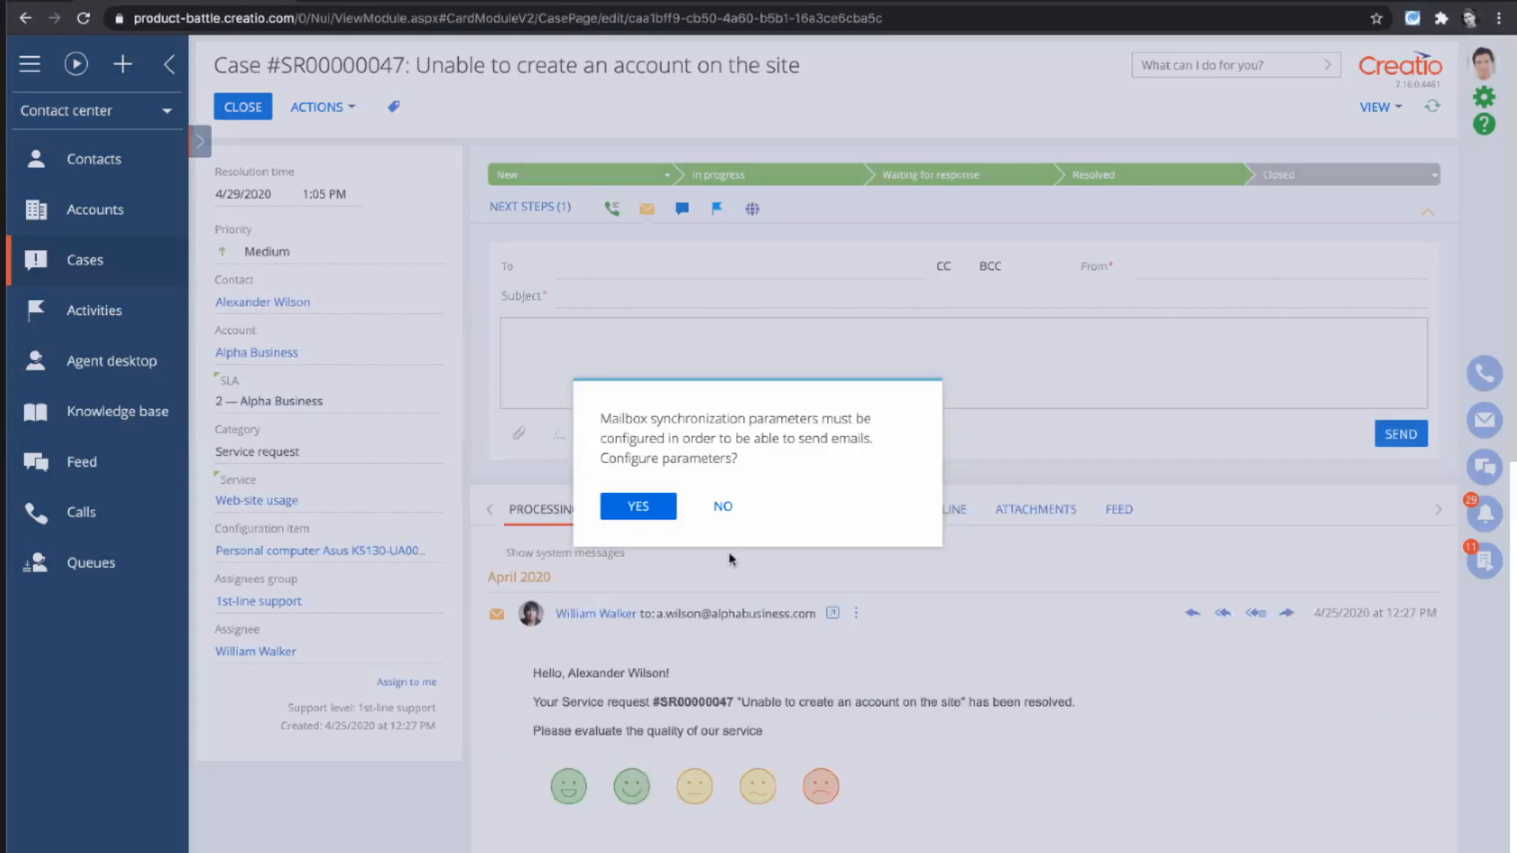
{"action": "left_click", "coordinate": [723, 506]}
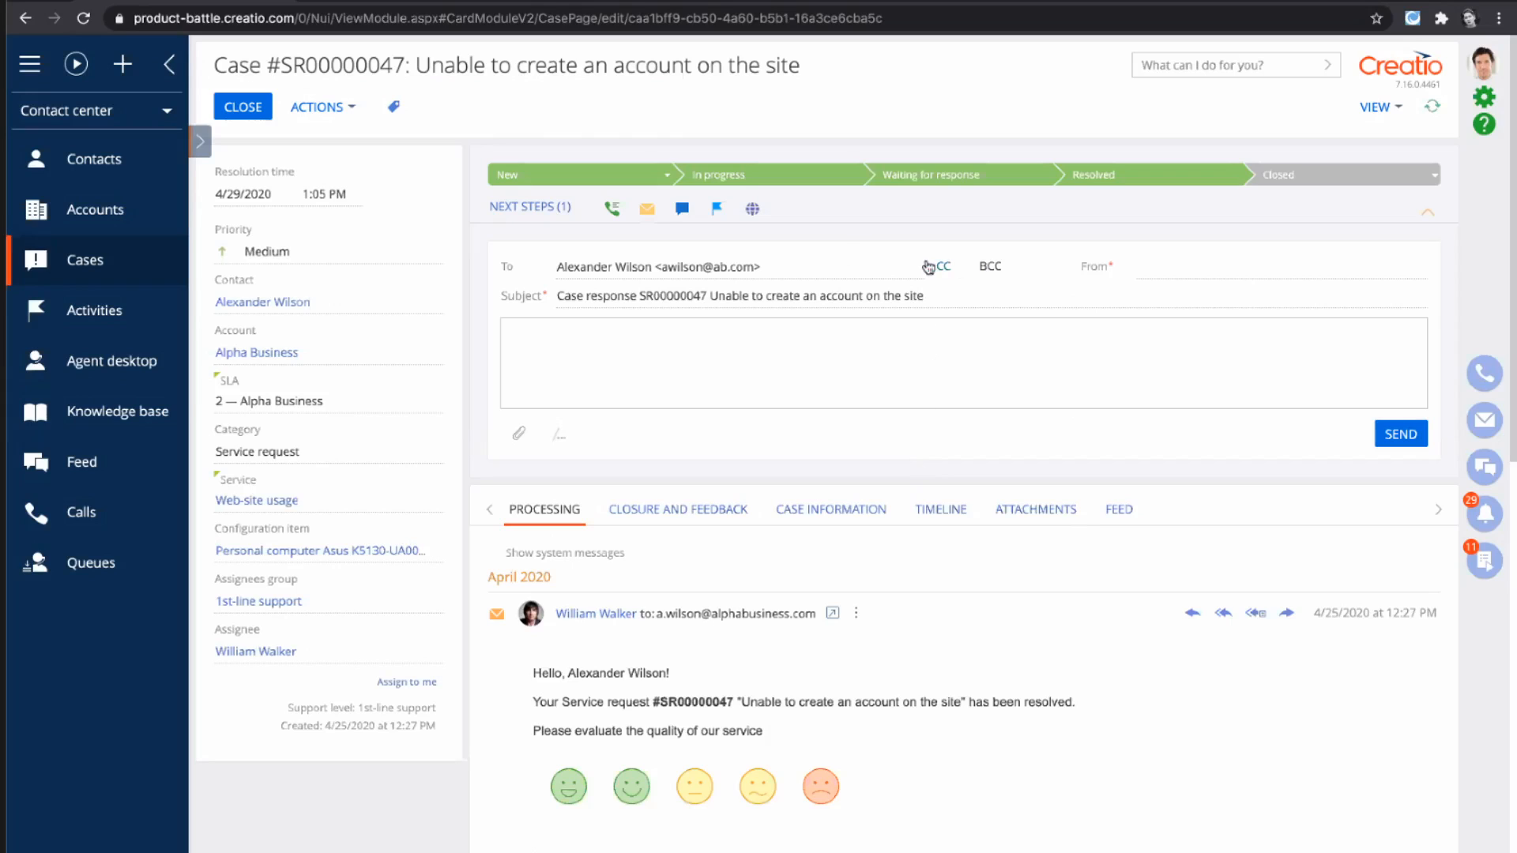
{"action": "left_click", "coordinate": [683, 212]}
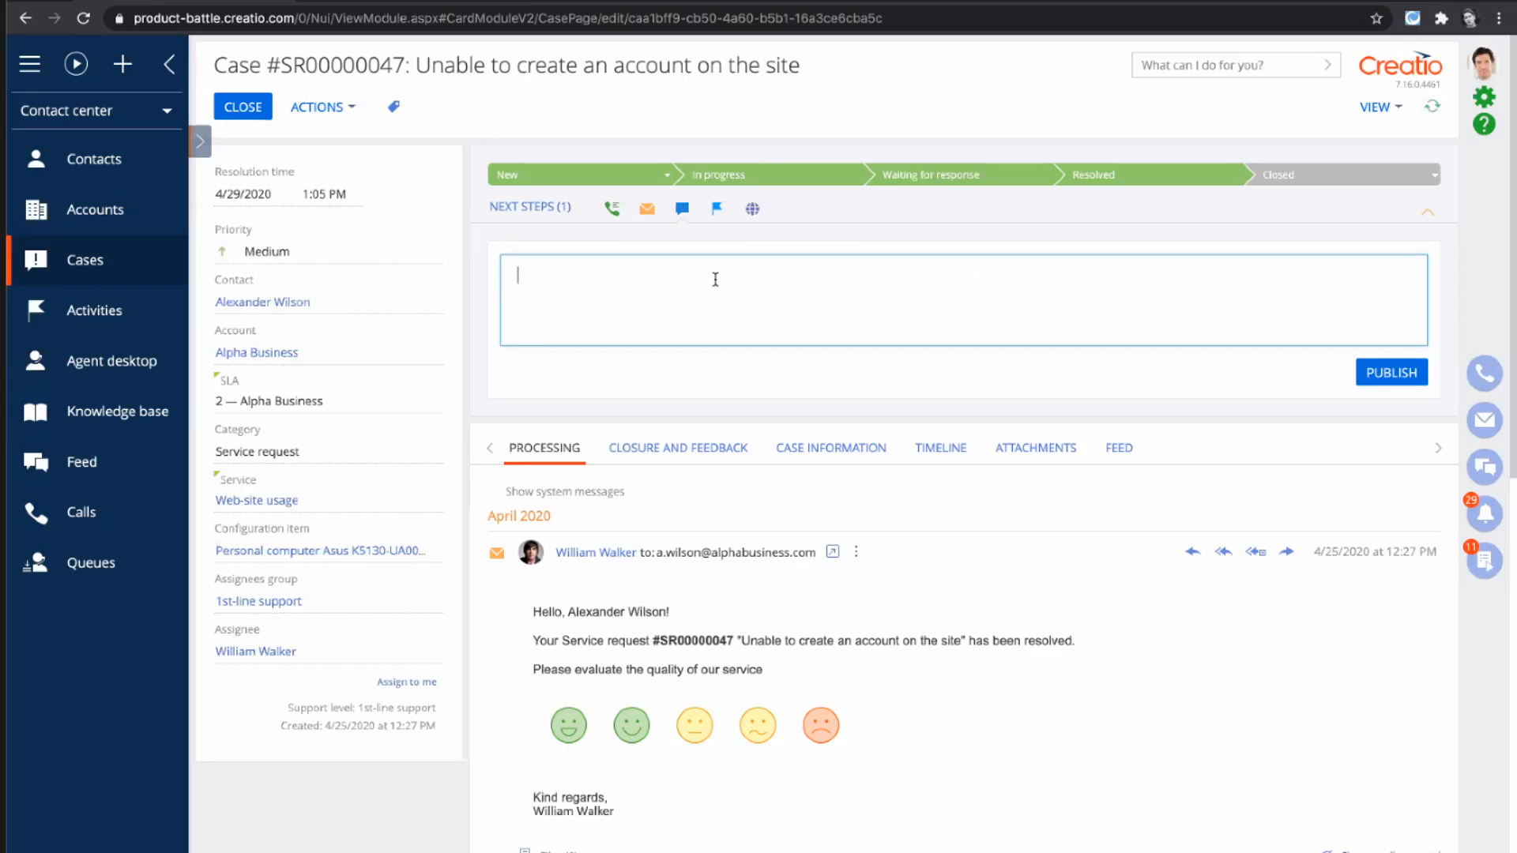
- View the case's form for publishing a portal message
{"action": "left_click", "coordinate": [752, 207]}
{"action": "left_click", "coordinate": [752, 207]}
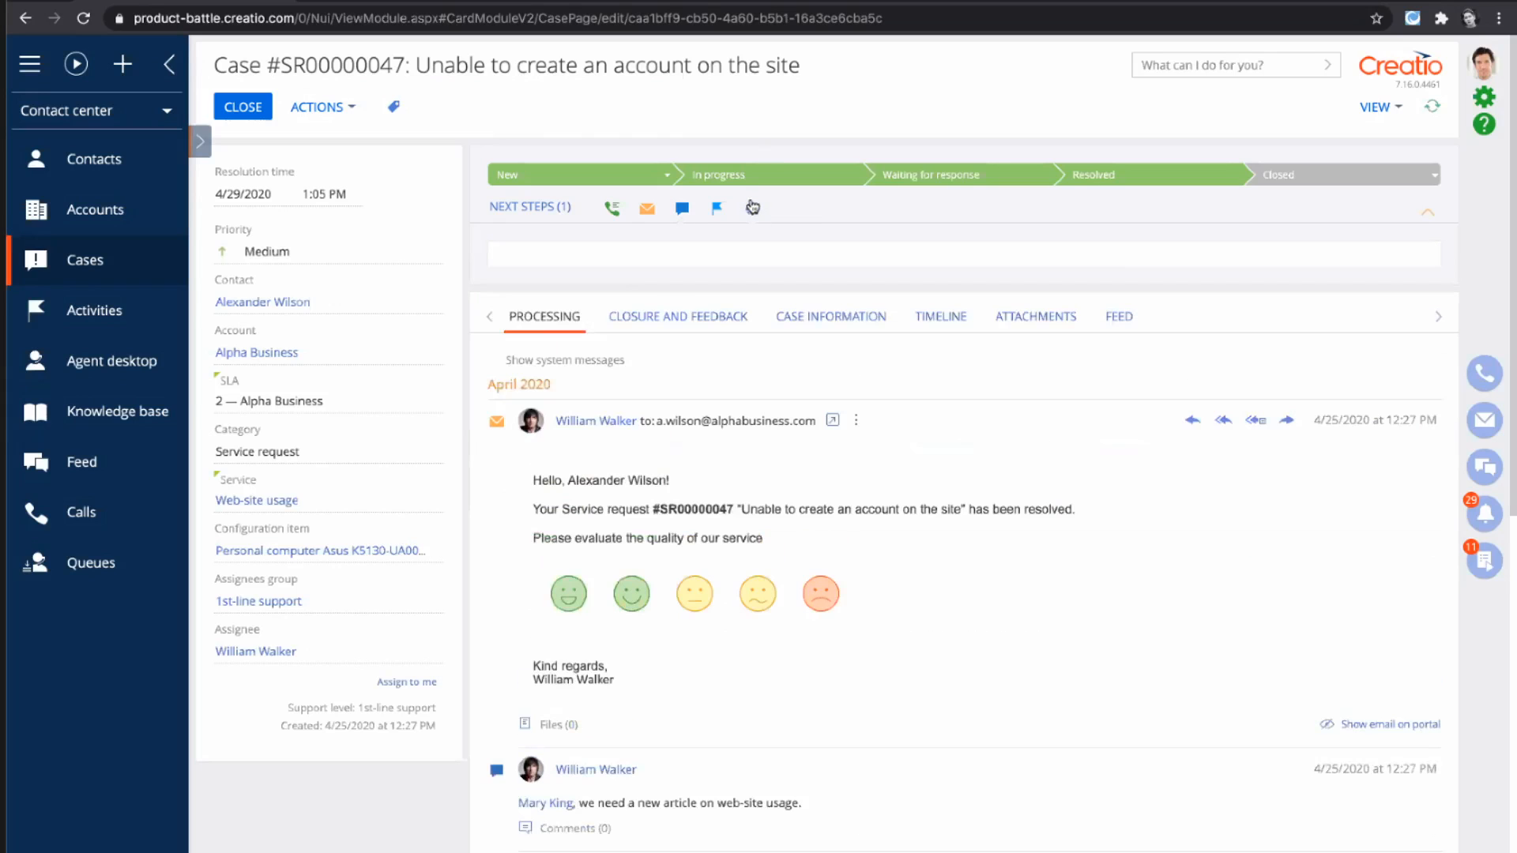
{"action": "left_click", "coordinate": [669, 297]}
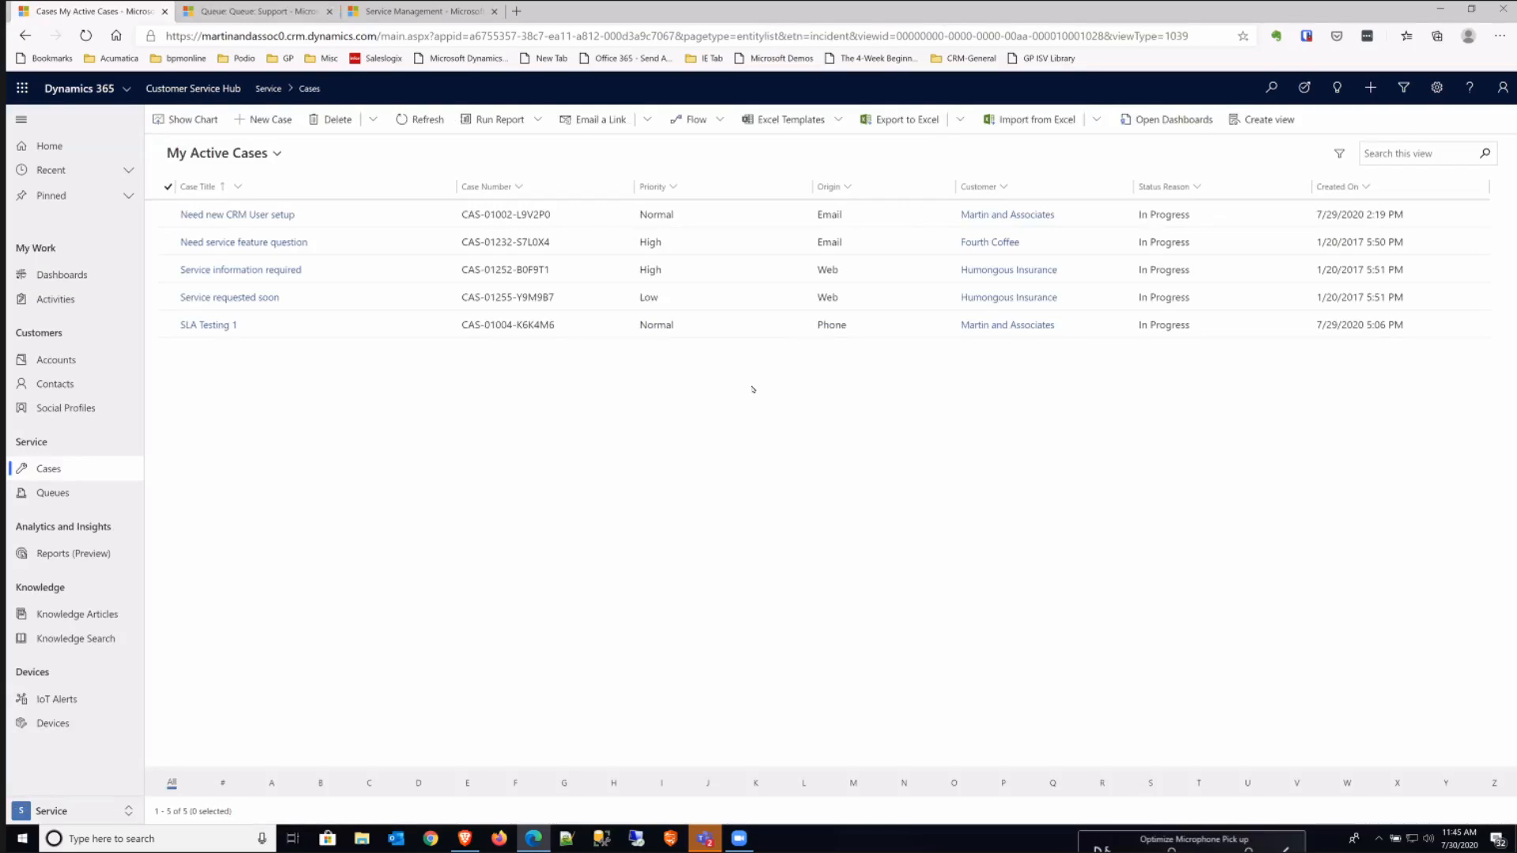
{"action": "right_click", "coordinate": [753, 389]}
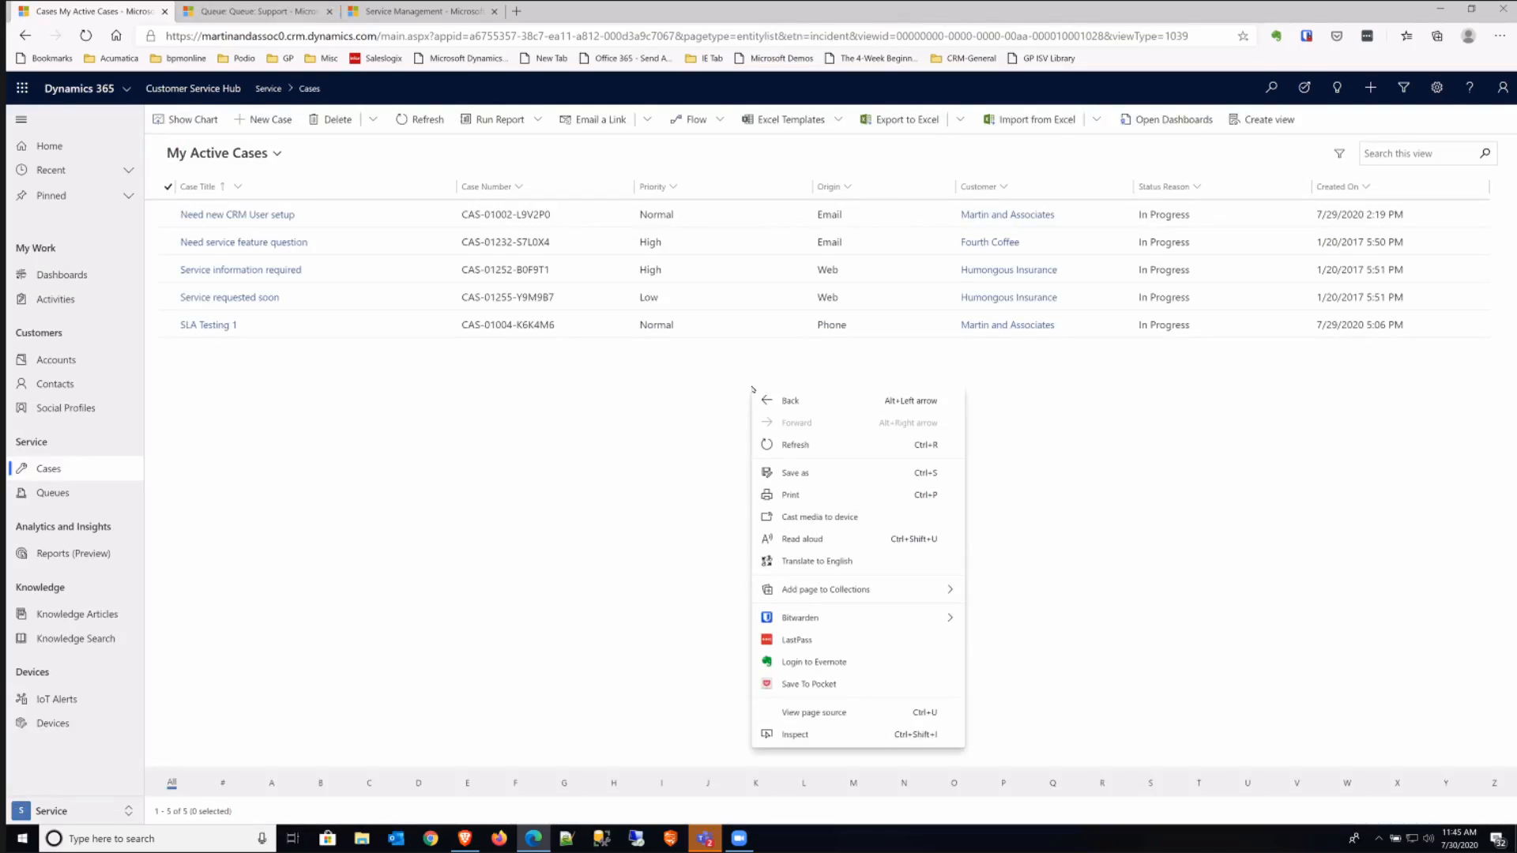
{"action": "left_click", "coordinate": [657, 390]}
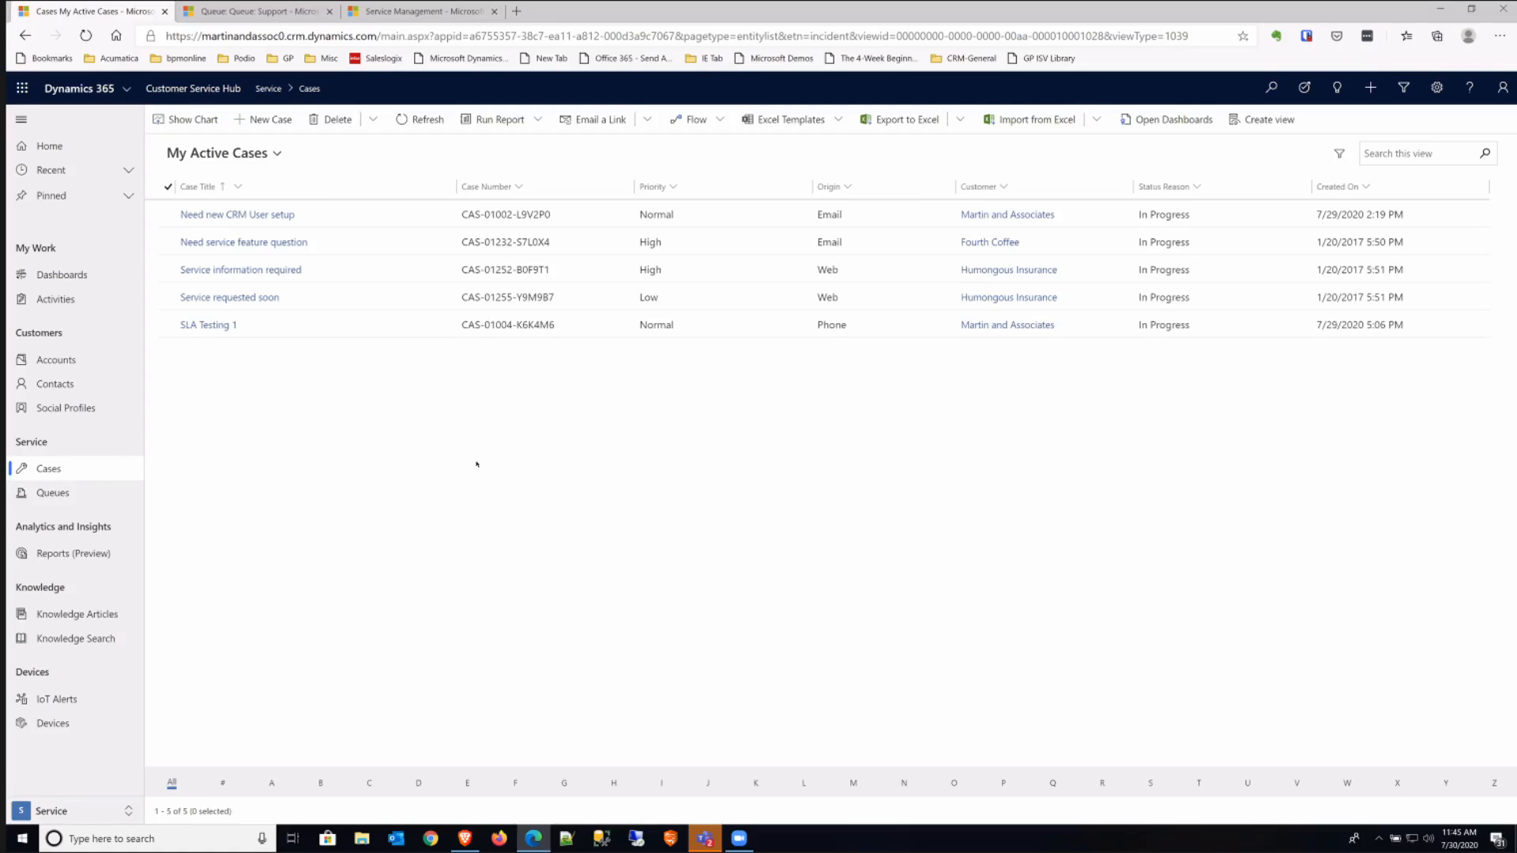
- In Dynamics 365, convert the Support queue email "Issue with my CRM email tracking" into a case with the subject Software
{"action": "left_click", "coordinate": [87, 491]}
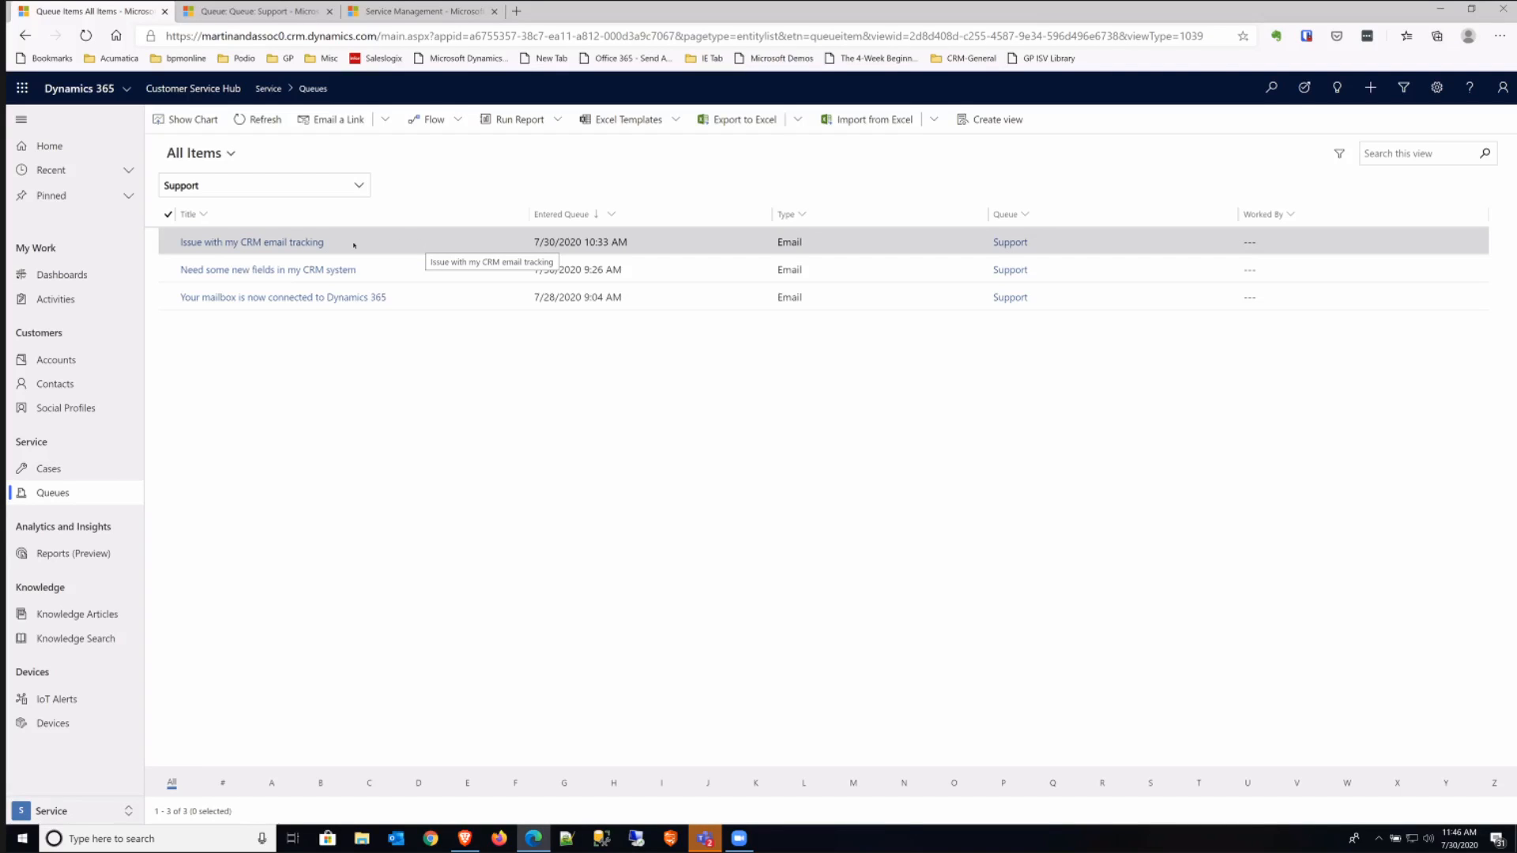
{"action": "double_click", "coordinate": [381, 246]}
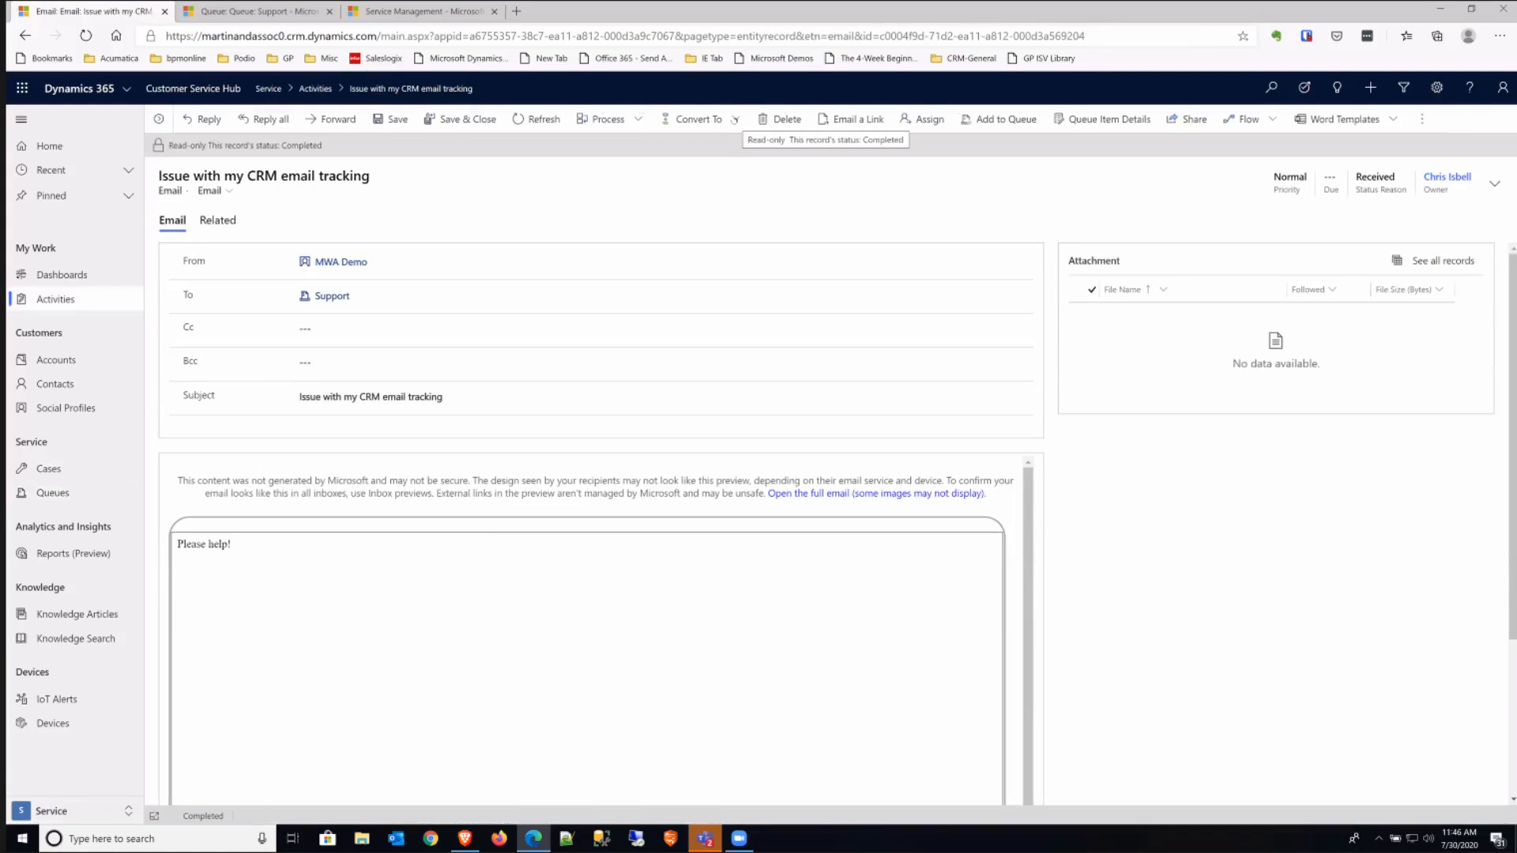
{"action": "left_click", "coordinate": [734, 120]}
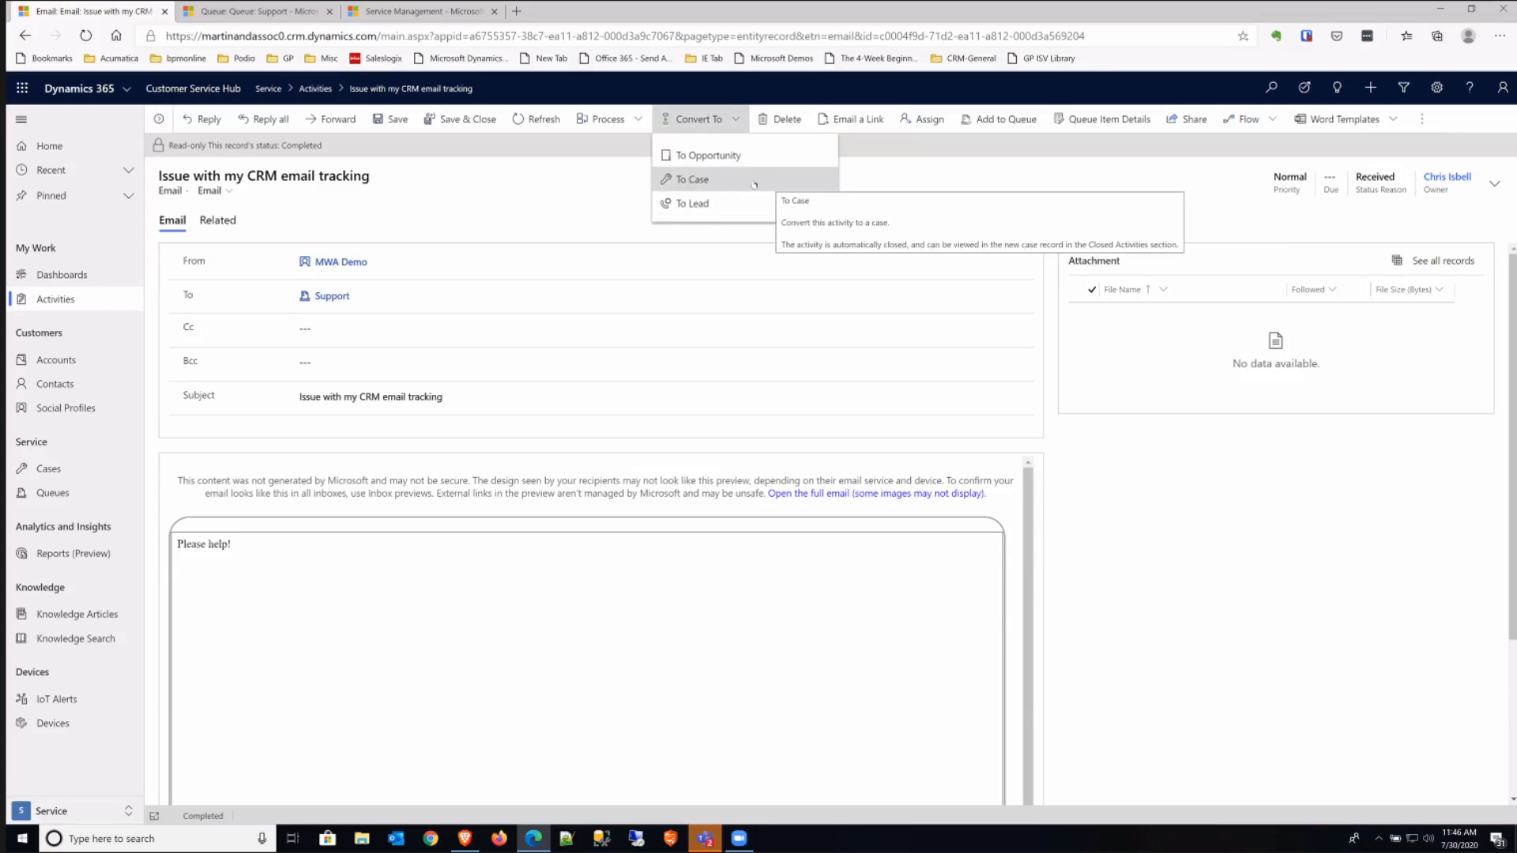
{"action": "left_click", "coordinate": [711, 179]}
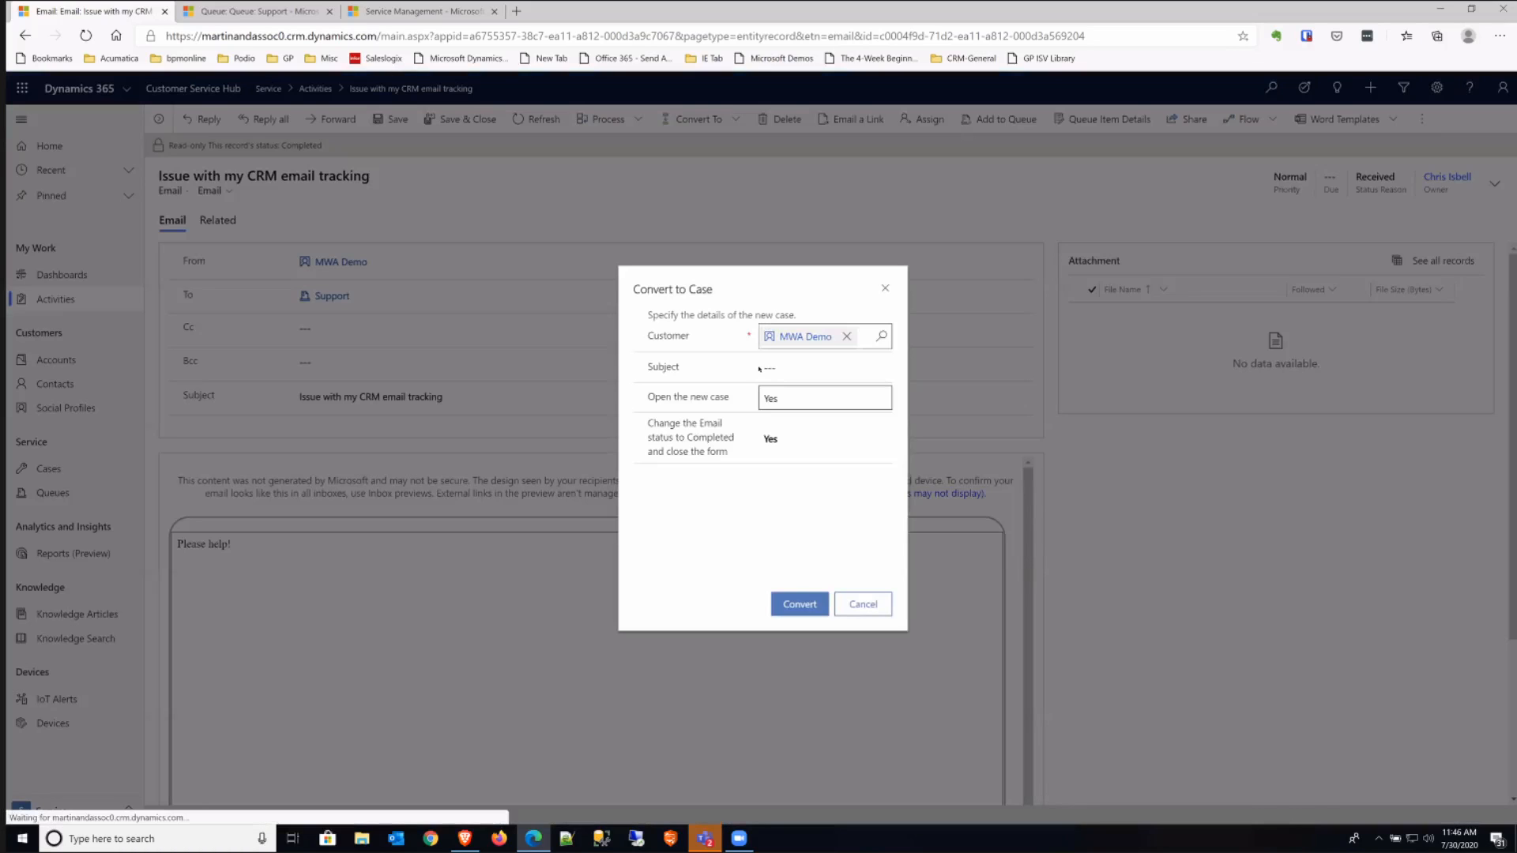
{"action": "left_click", "coordinate": [773, 377]}
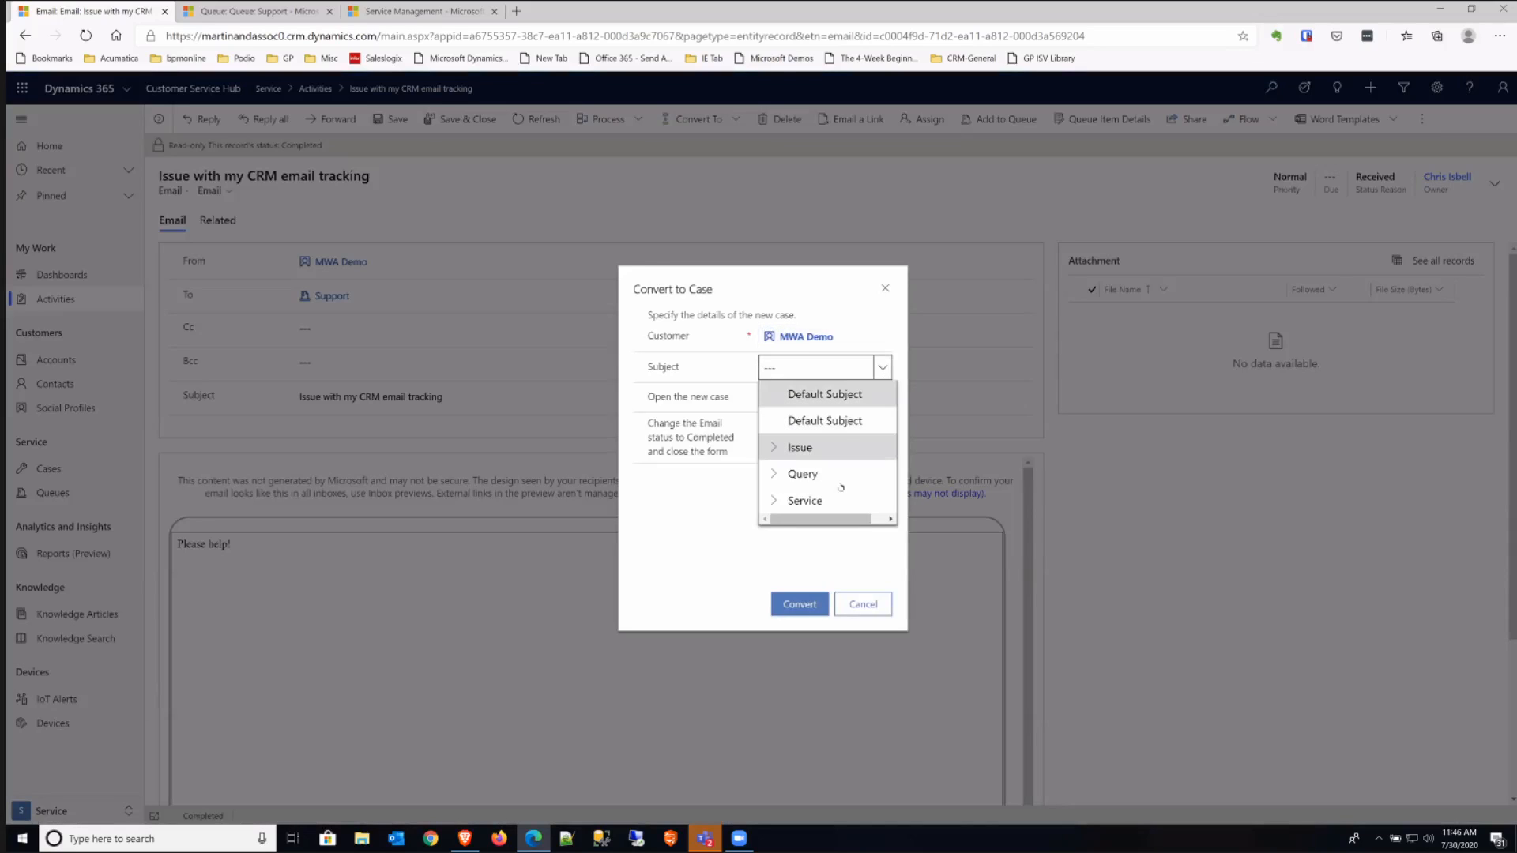
{"action": "left_click", "coordinate": [777, 449]}
{"action": "left_click", "coordinate": [836, 499]}
{"action": "left_click", "coordinate": [804, 605]}
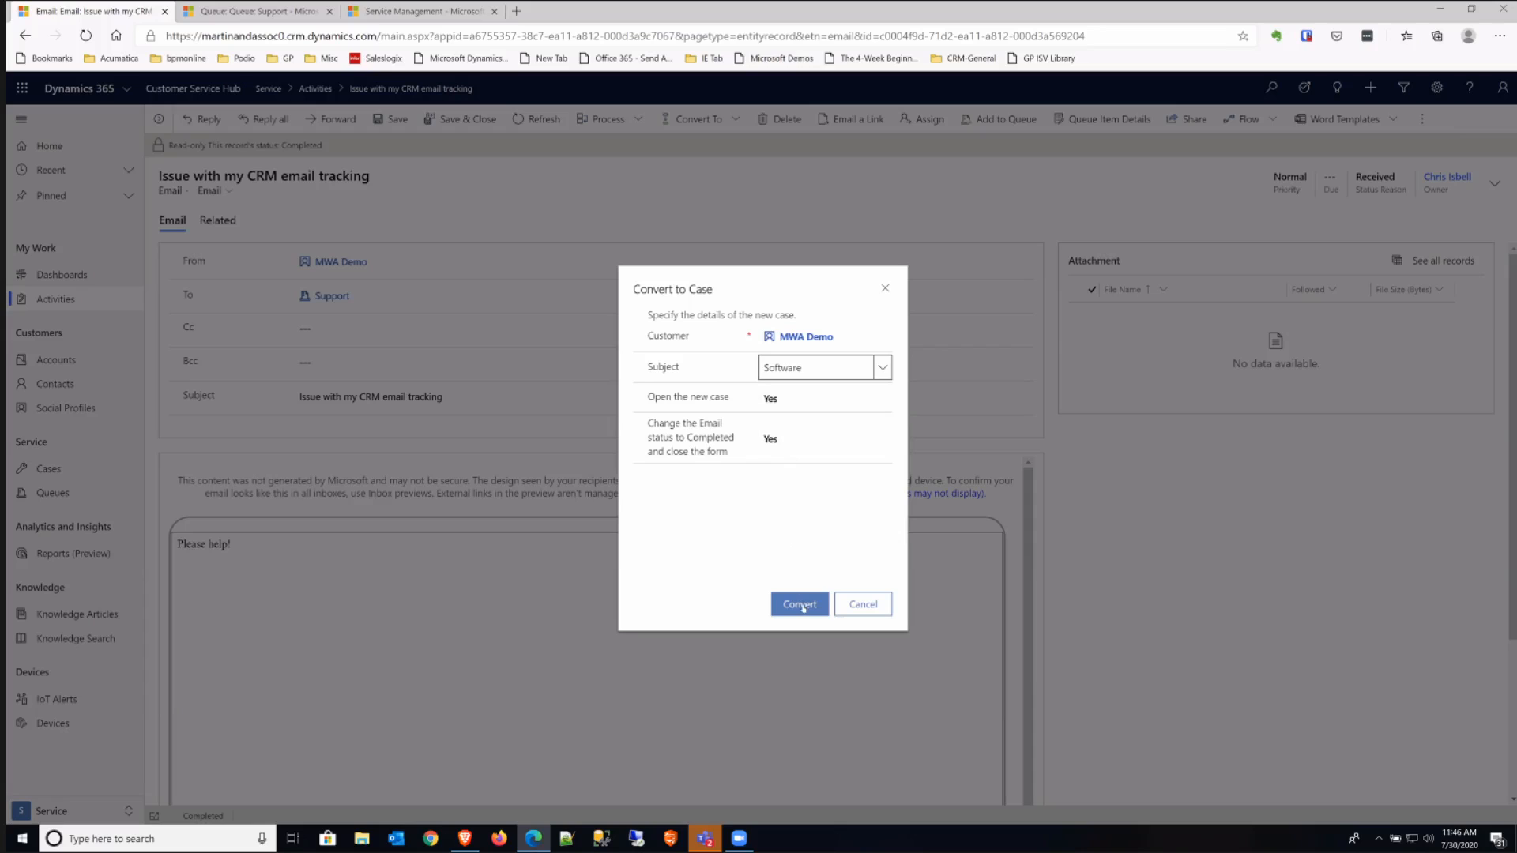
{"action": "left_click", "coordinate": [801, 605]}
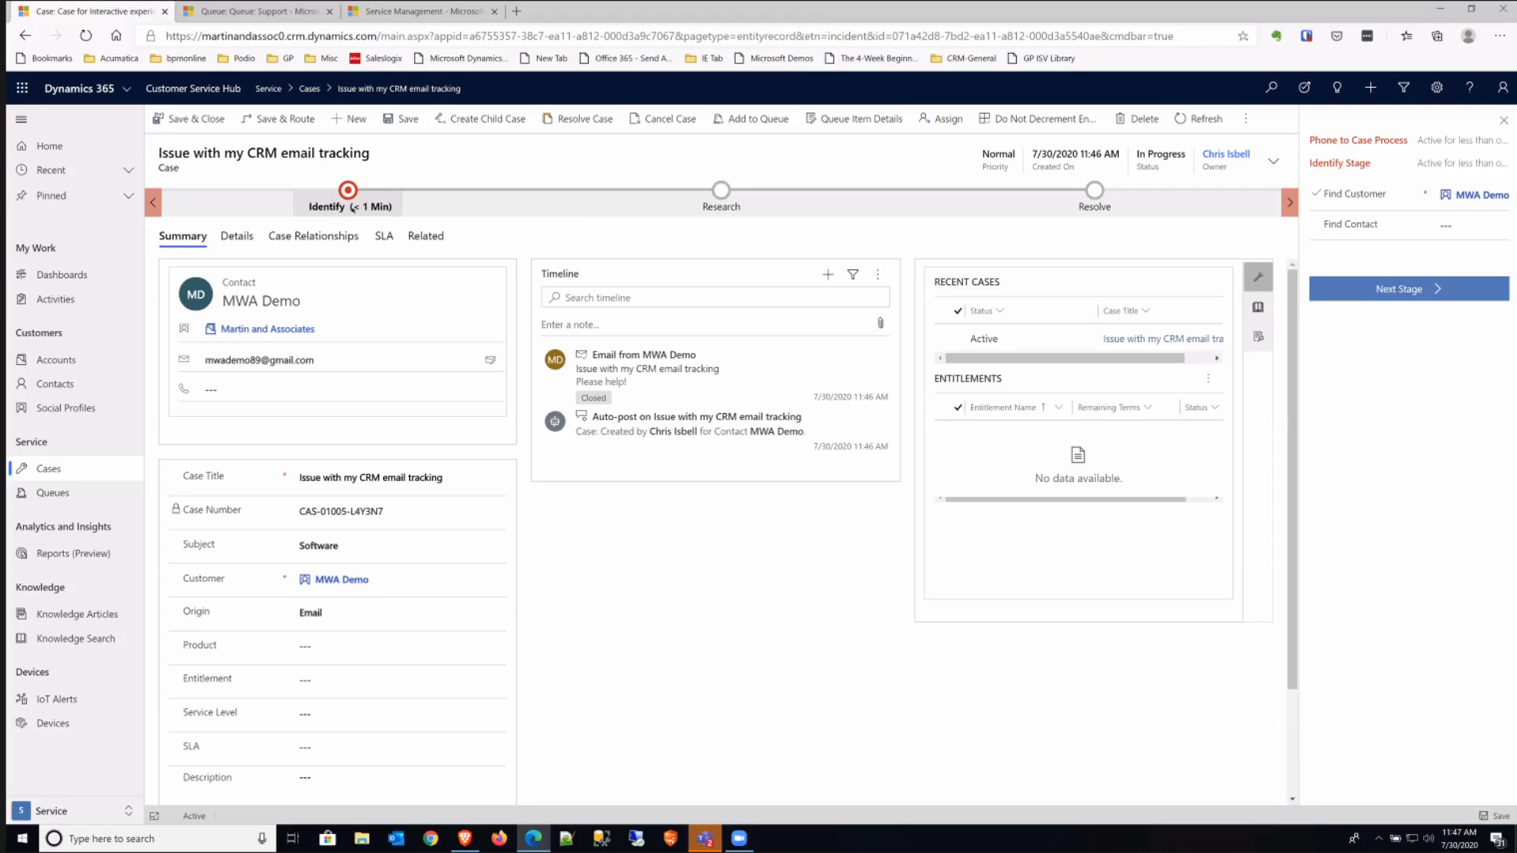
- Complete the Identify stage with Martin and Associates as the customer and MWA Demo as the contact, advancing the case to Research
{"action": "left_click", "coordinate": [1440, 225]}
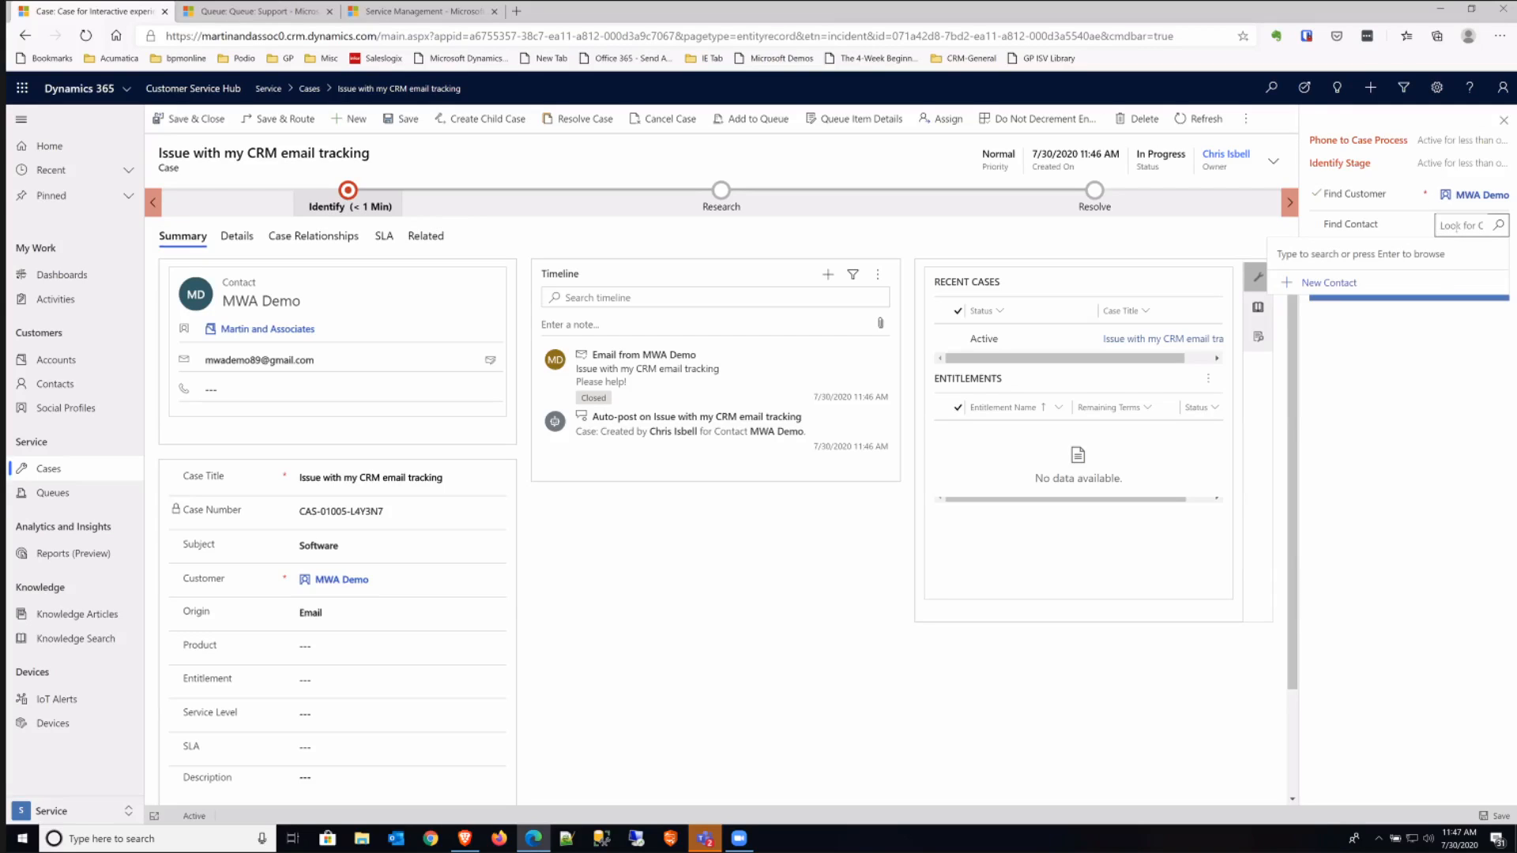
{"action": "type", "text": "mw"}
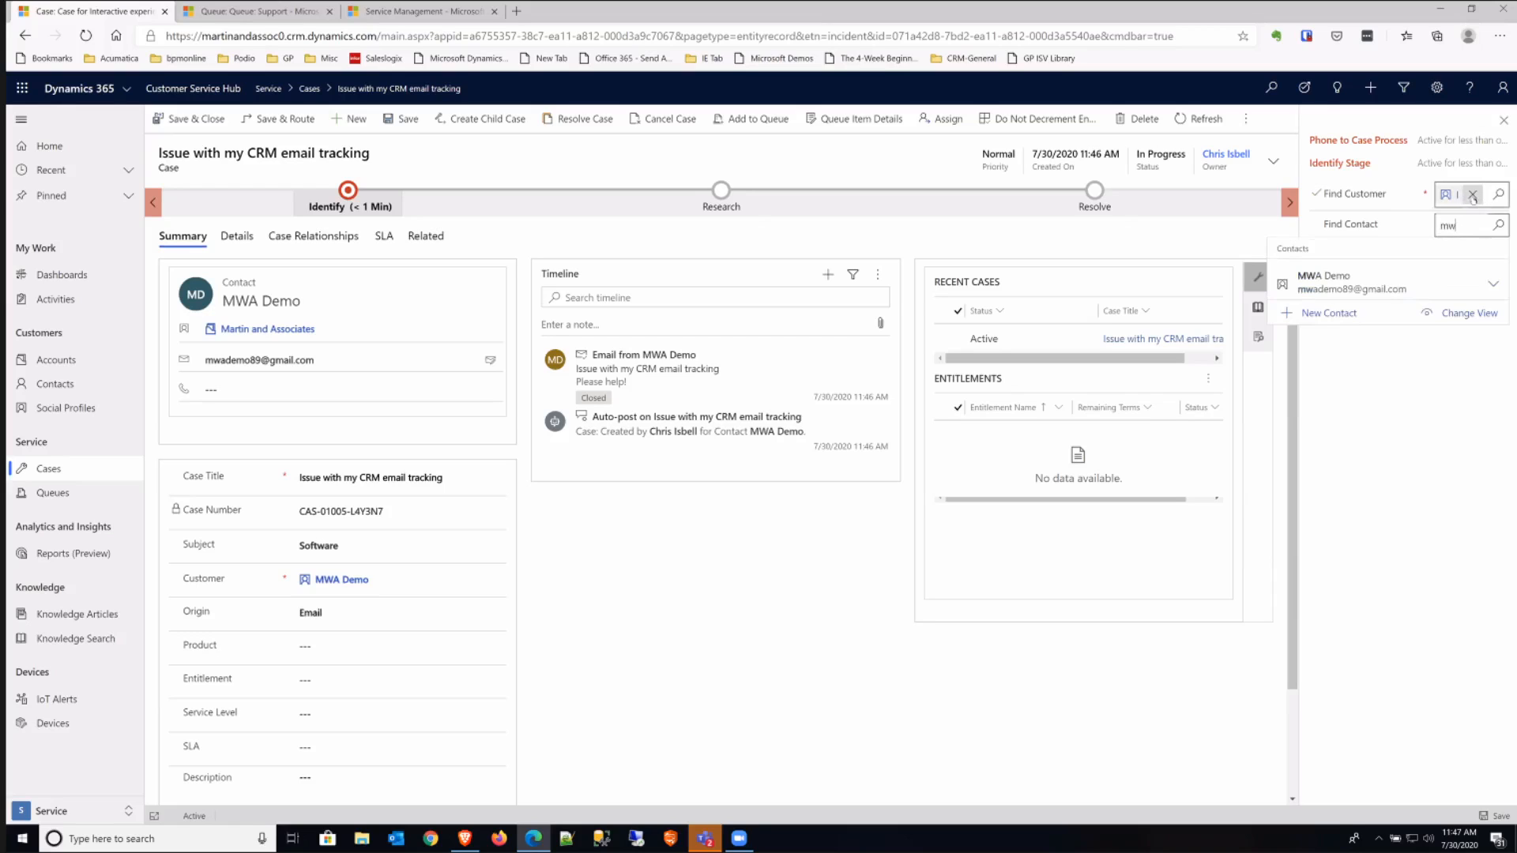
{"action": "left_click", "coordinate": [1473, 195]}
{"action": "type", "text": "mar"}
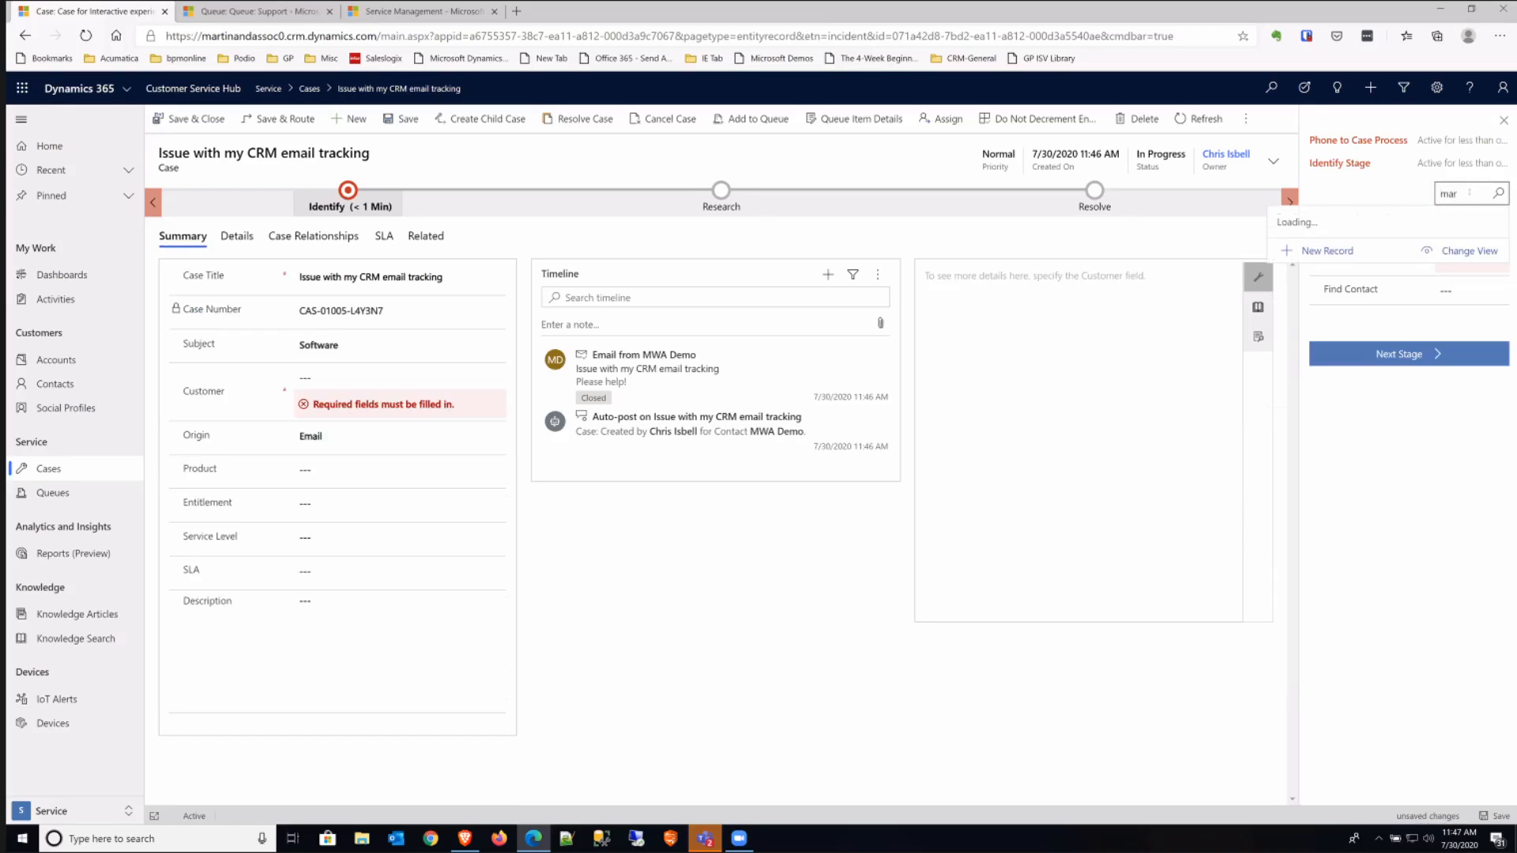
{"action": "left_click", "coordinate": [1382, 292]}
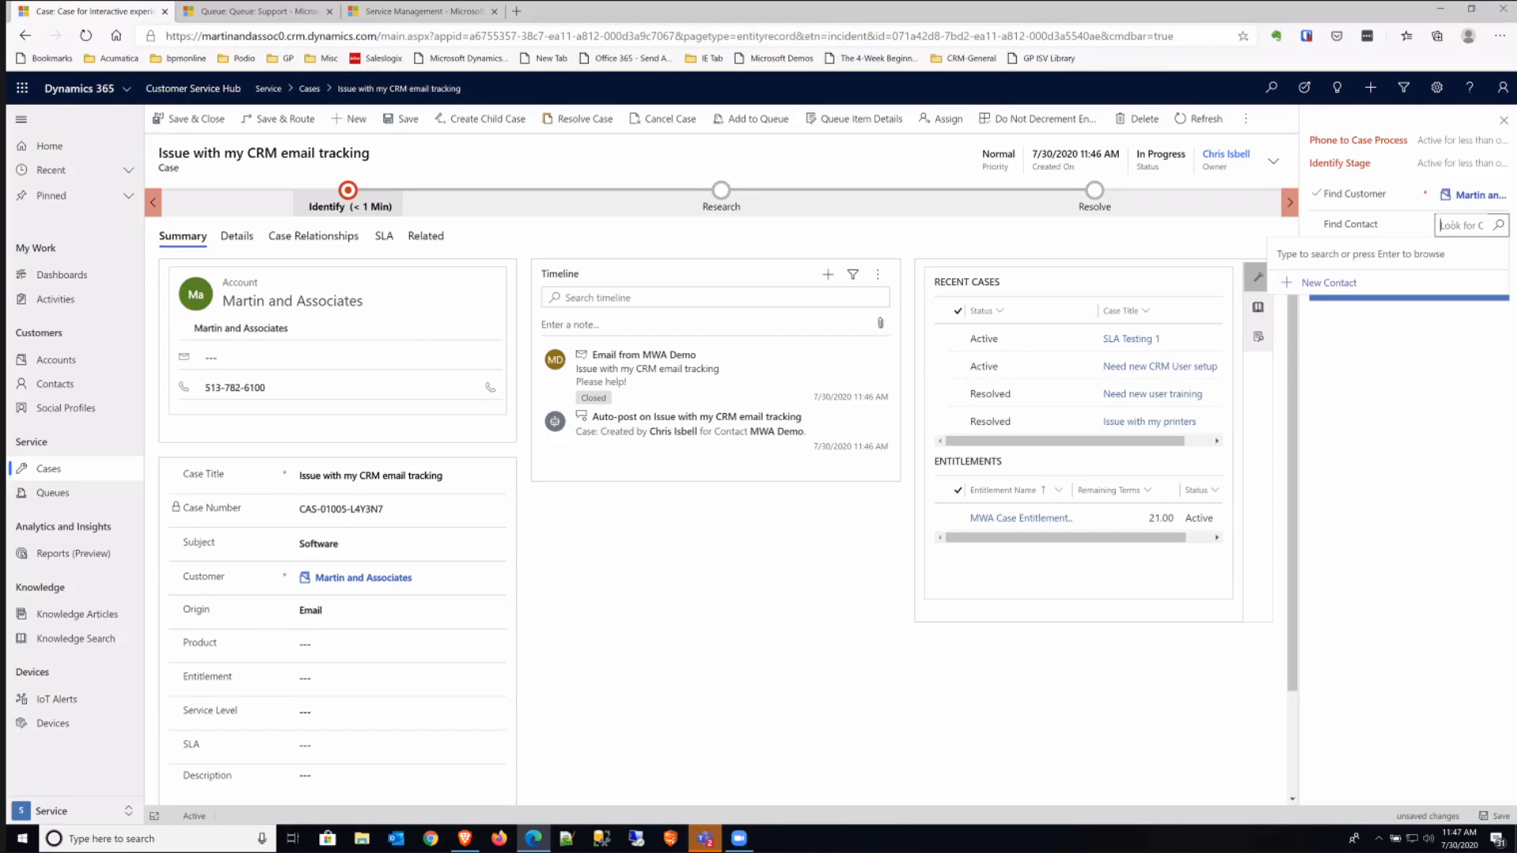
{"action": "key", "text": "Return"}
{"action": "left_click", "coordinate": [1415, 286]}
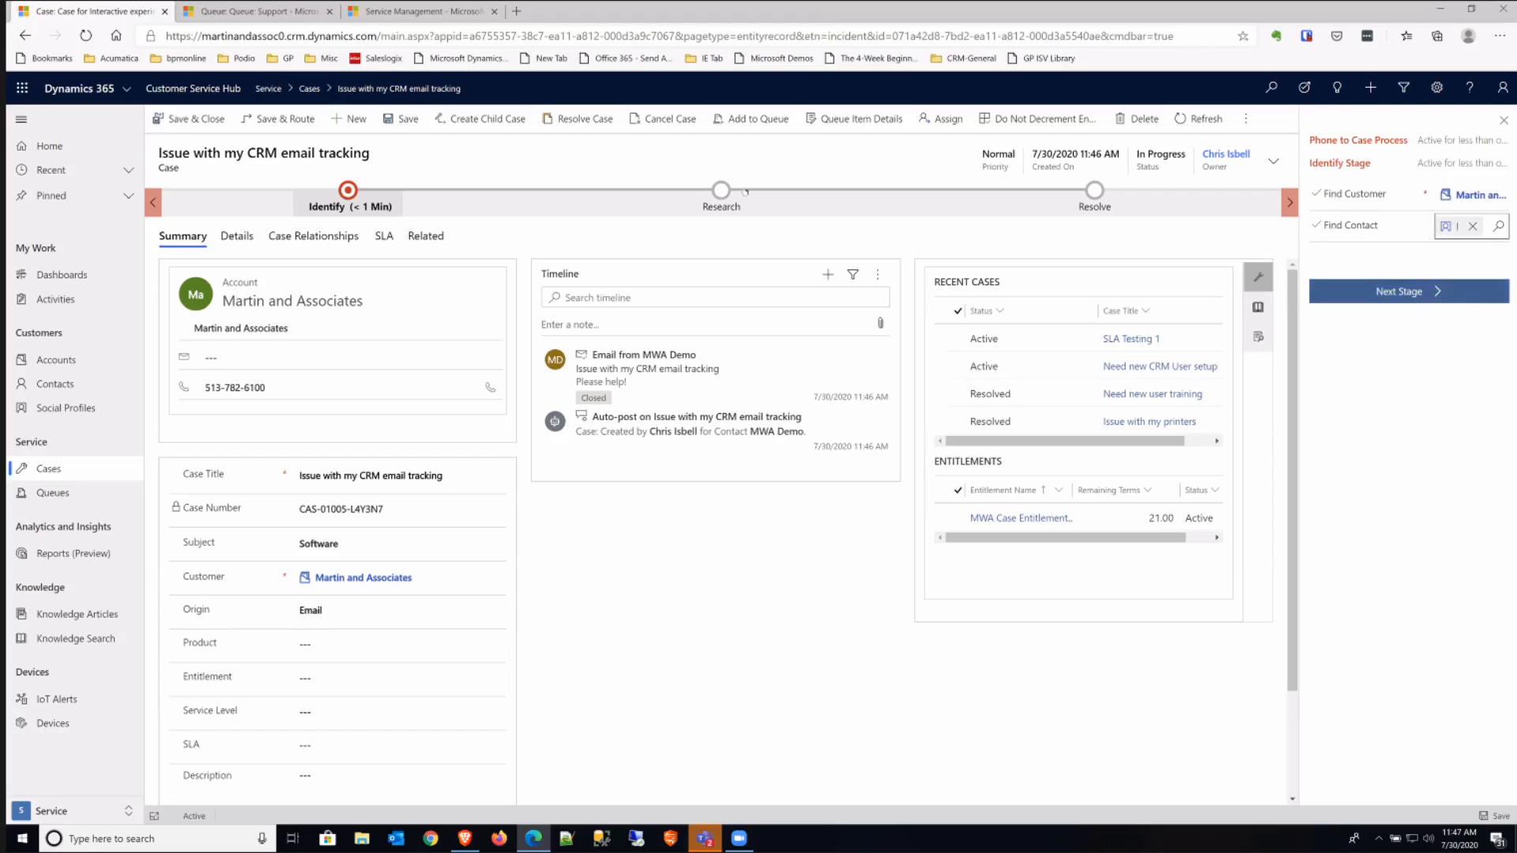
{"action": "left_click", "coordinate": [1394, 291]}
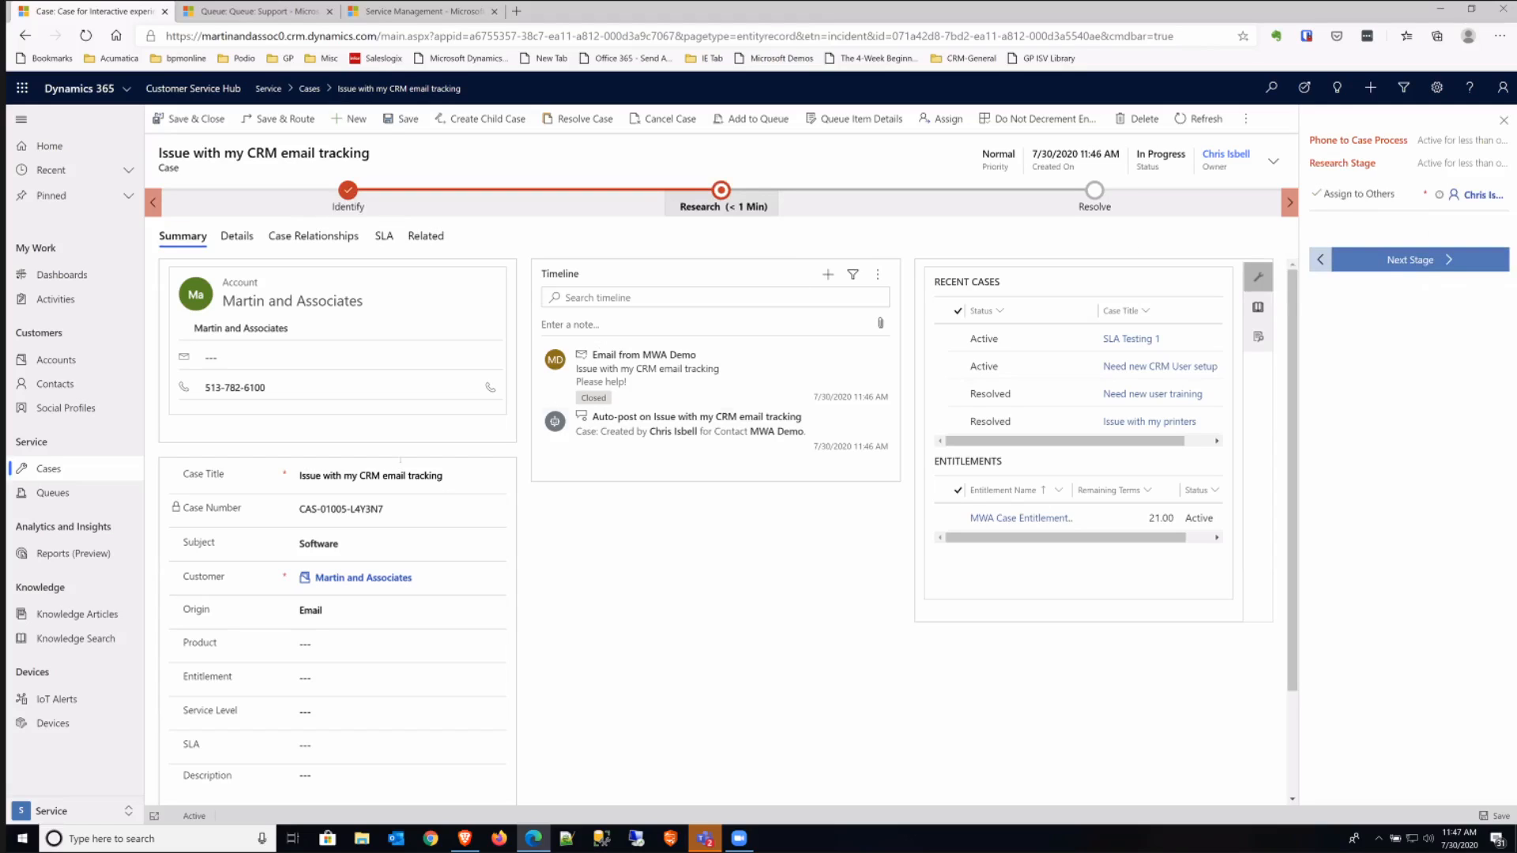
- Assign MWA Case Entitlement to the case, set its service level and SLA to Gold, and save it
{"action": "left_click", "coordinate": [348, 644]}
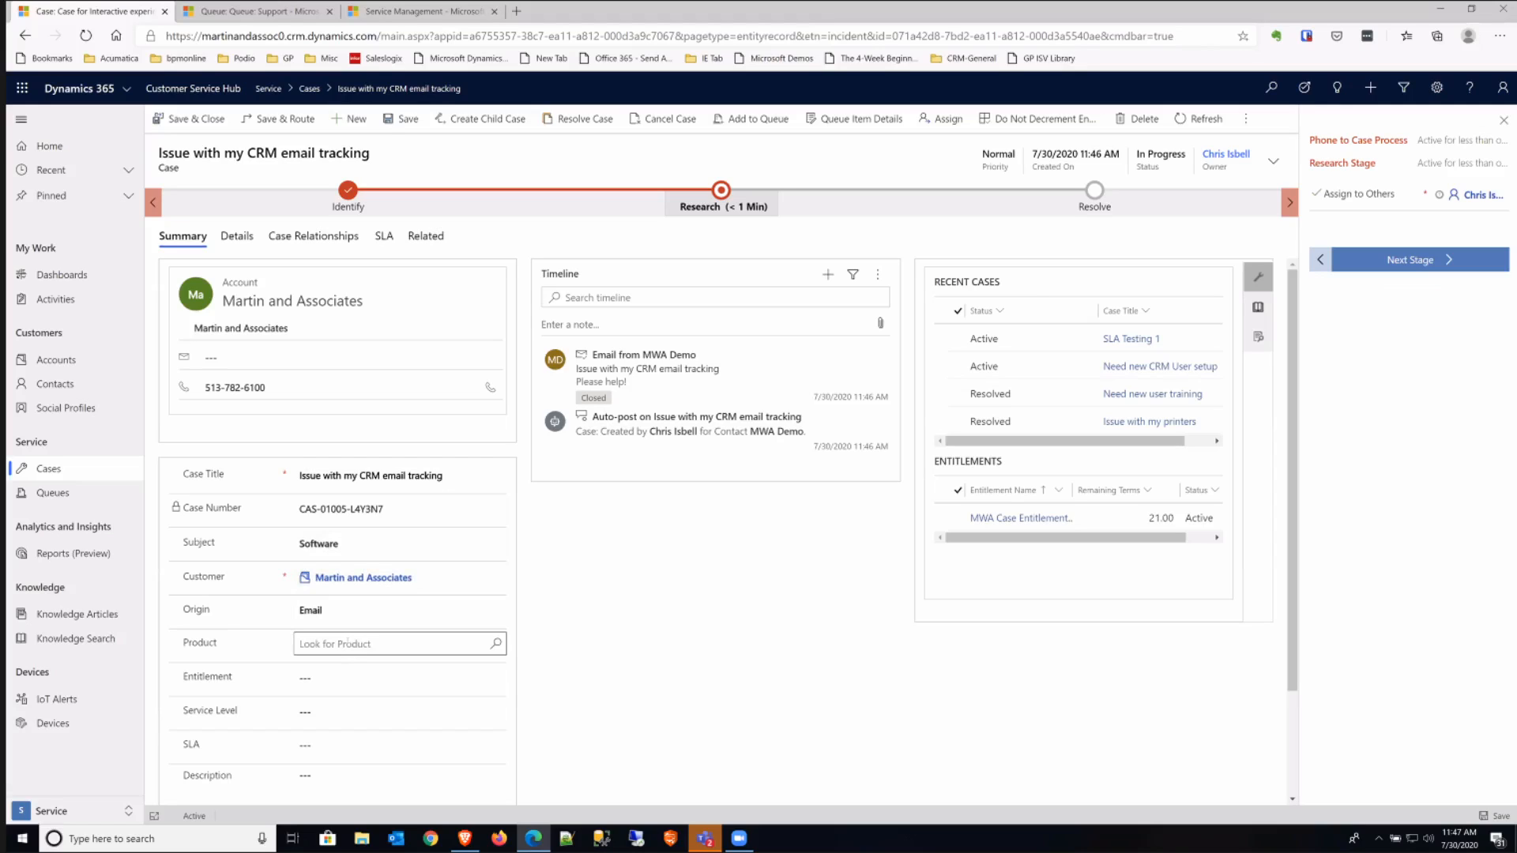
{"action": "left_click", "coordinate": [353, 676]}
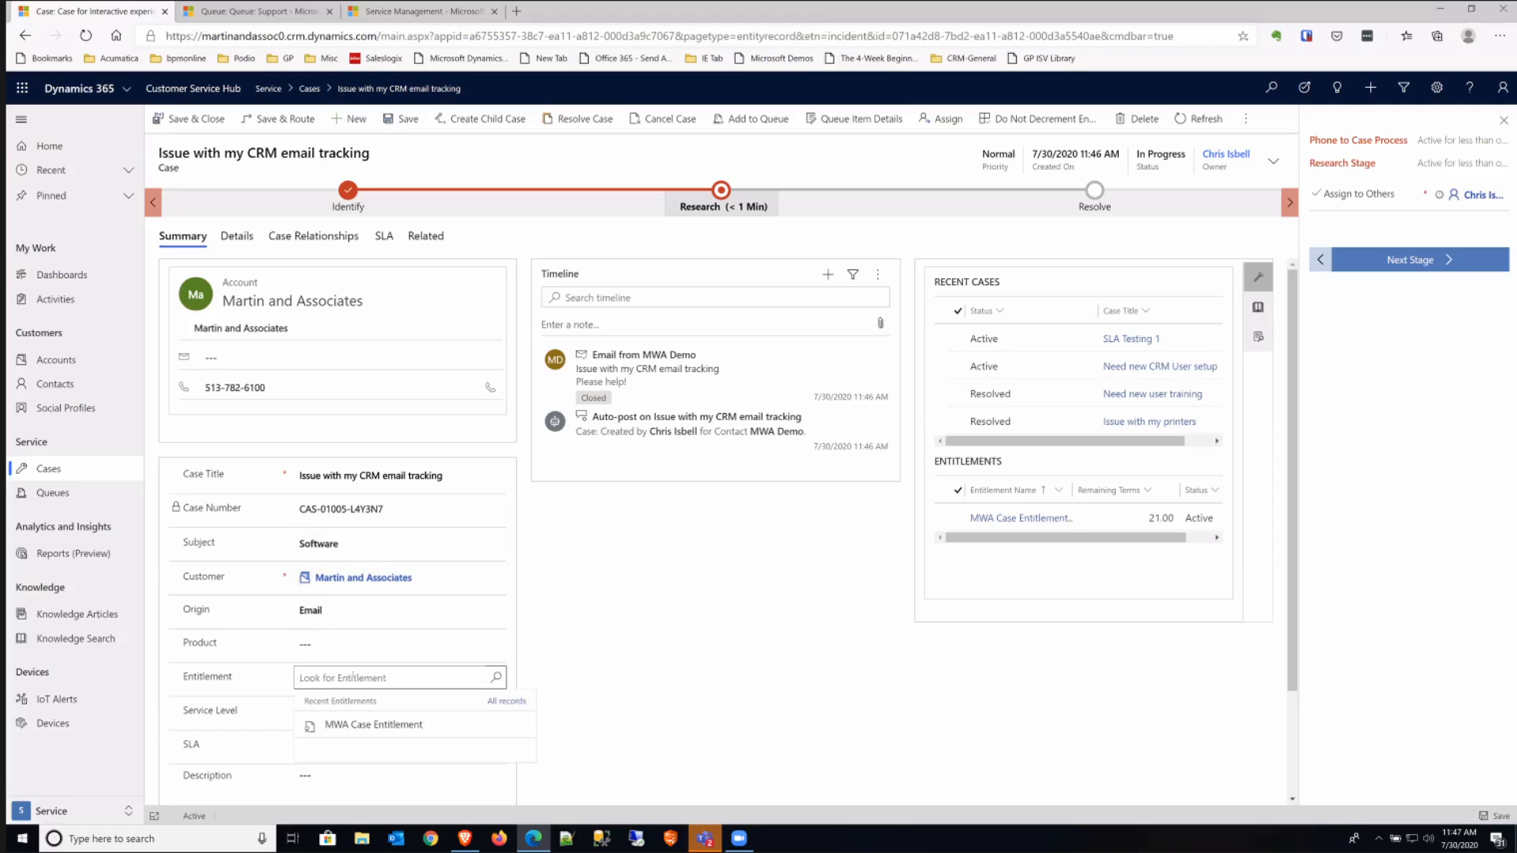
{"action": "left_click", "coordinate": [379, 725]}
{"action": "left_click", "coordinate": [348, 711]}
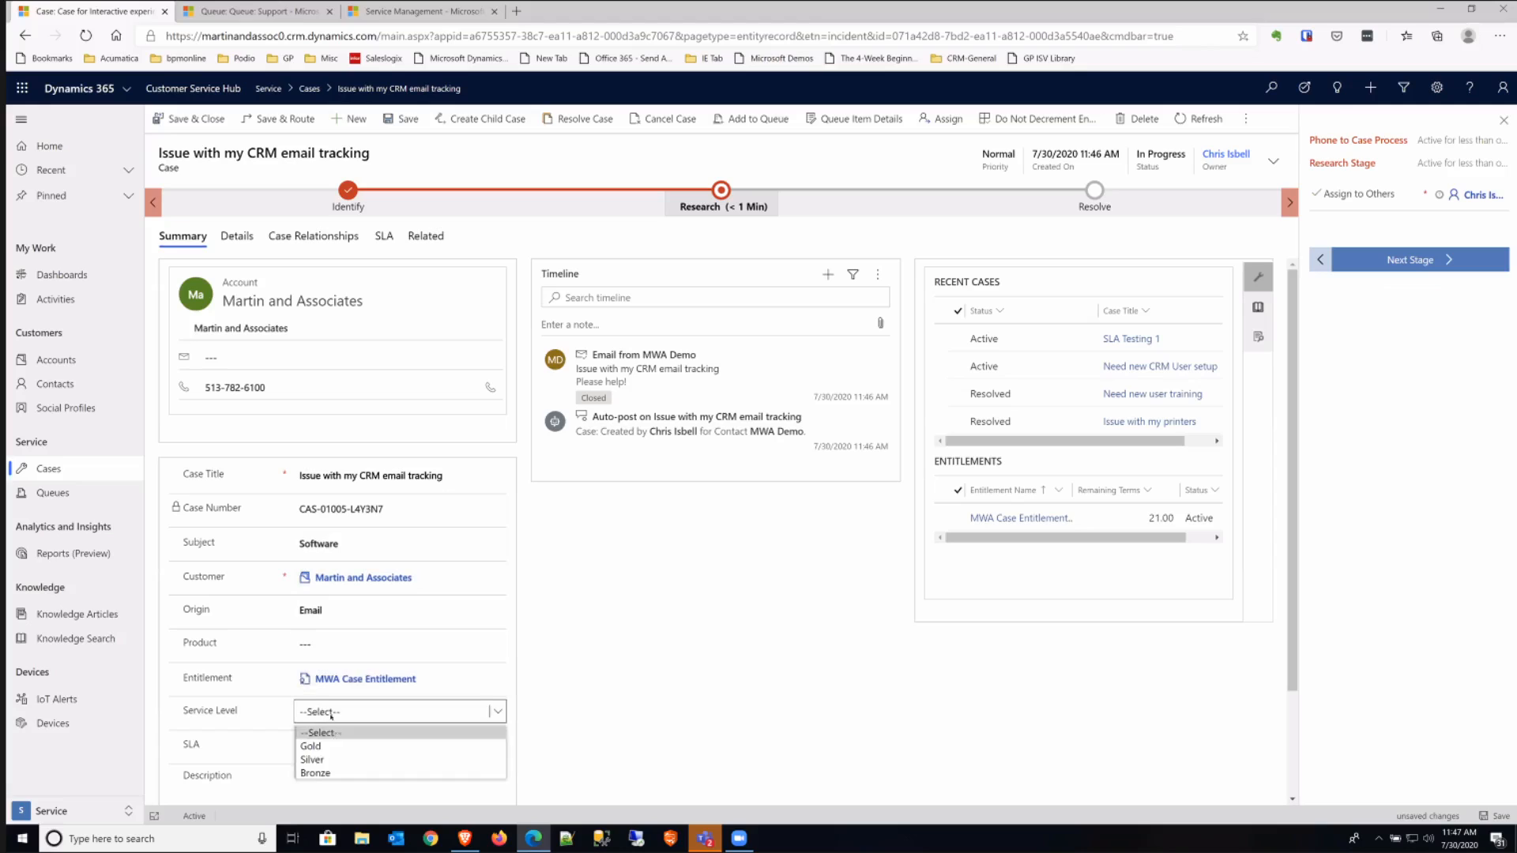
{"action": "left_click", "coordinate": [335, 746]}
{"action": "left_click", "coordinate": [344, 744]}
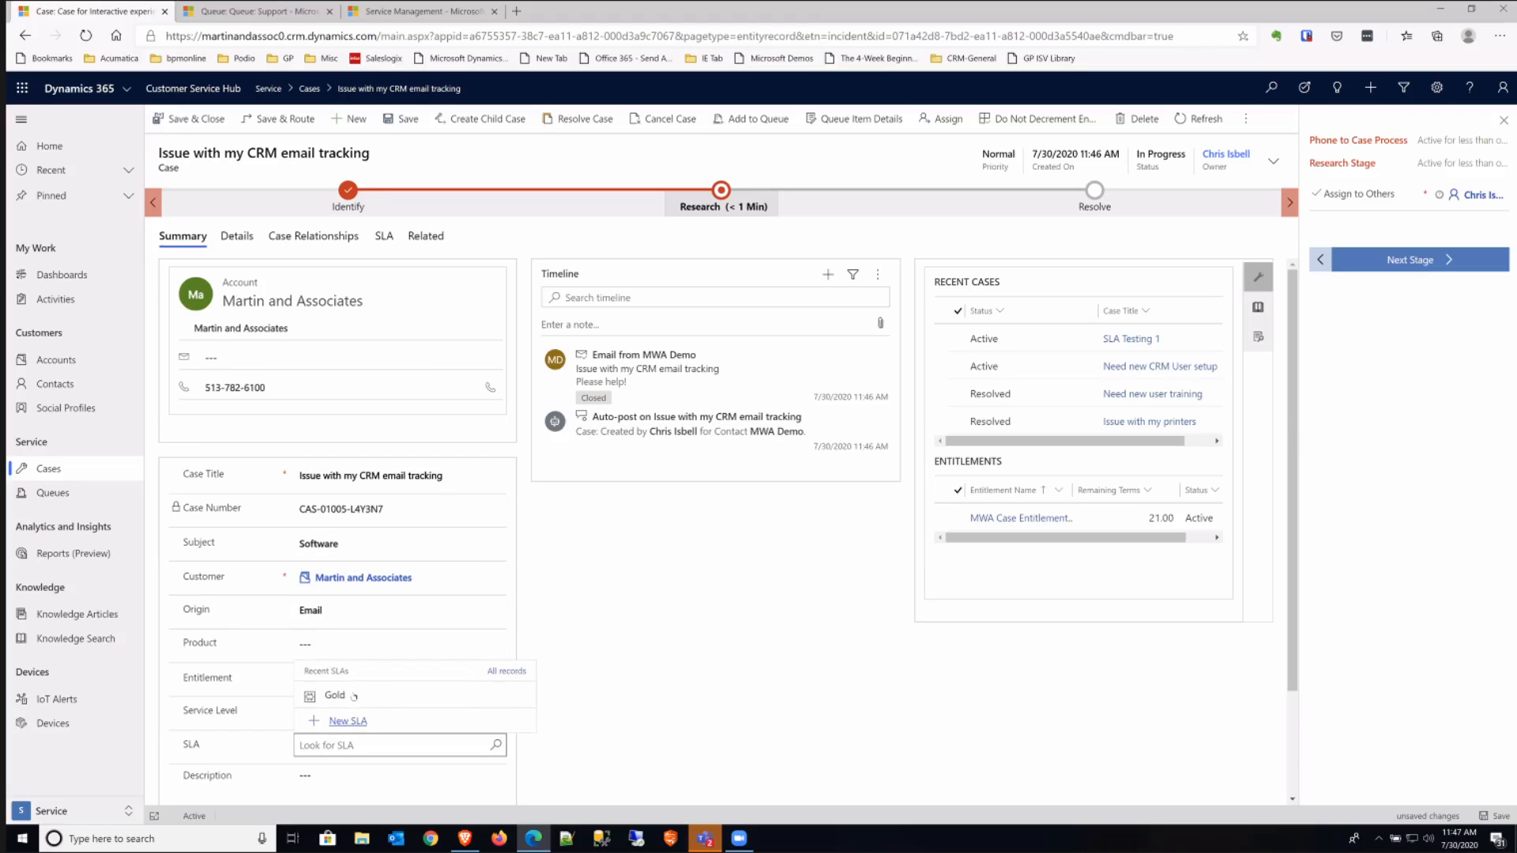
{"action": "left_click", "coordinate": [353, 694]}
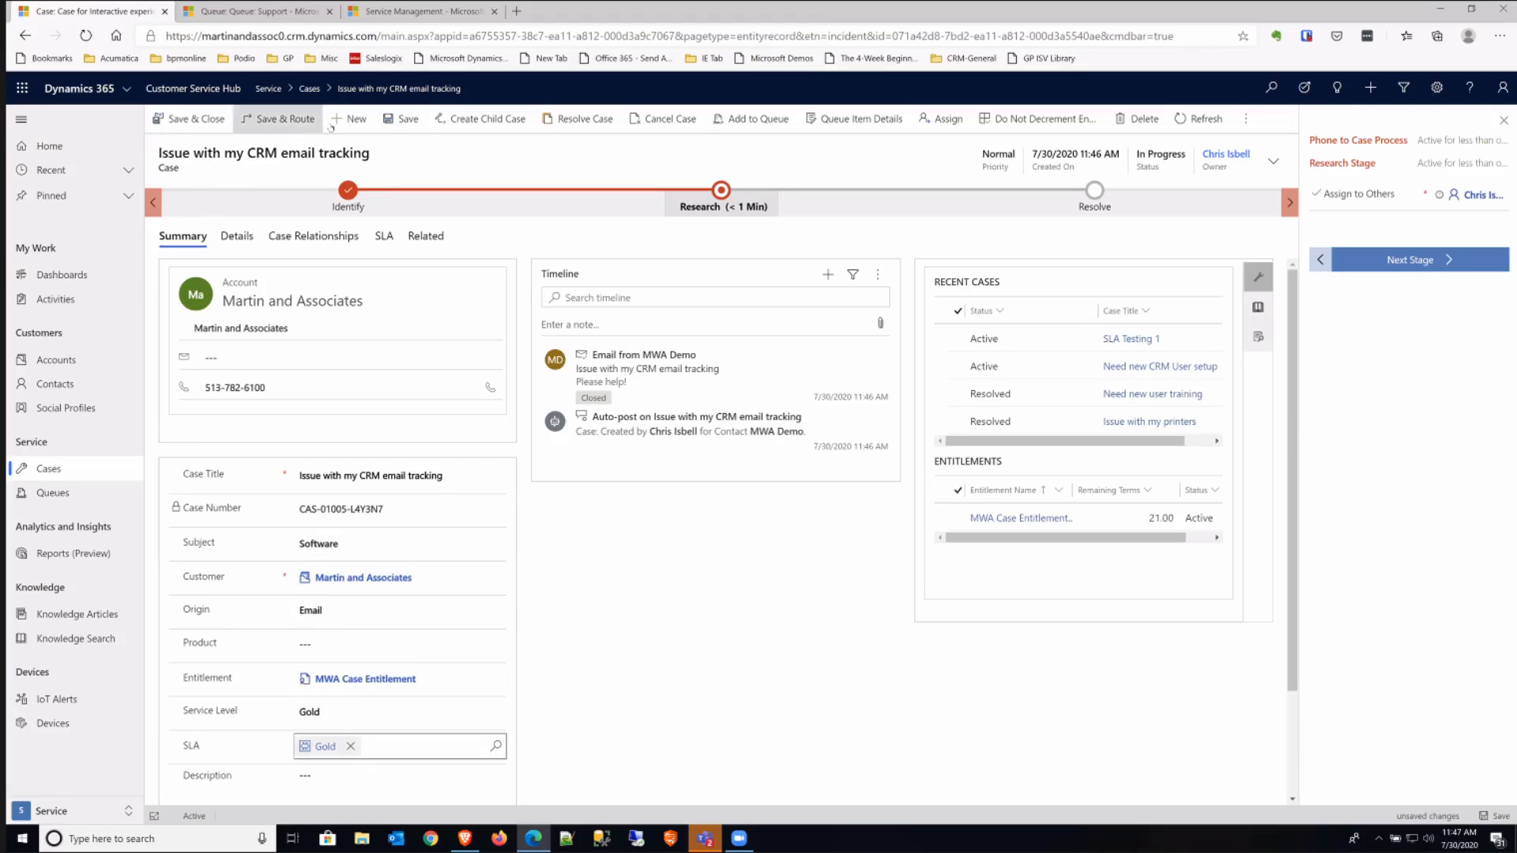
{"action": "left_click", "coordinate": [404, 119]}
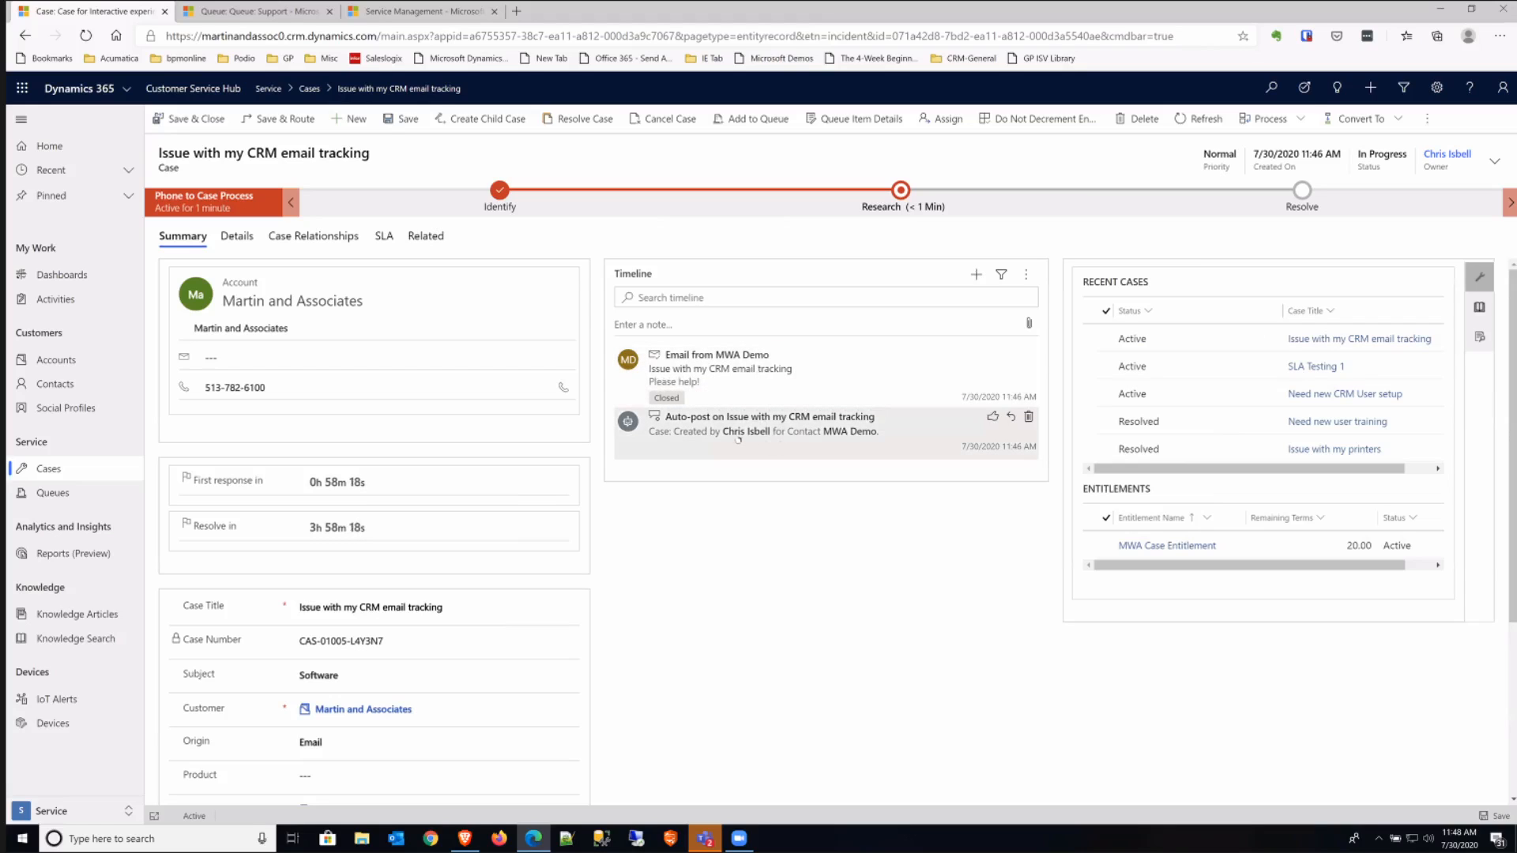
- View the record types that can be added to the case timeline and the knowledge articles suggested for the case
{"action": "left_click", "coordinate": [977, 276]}
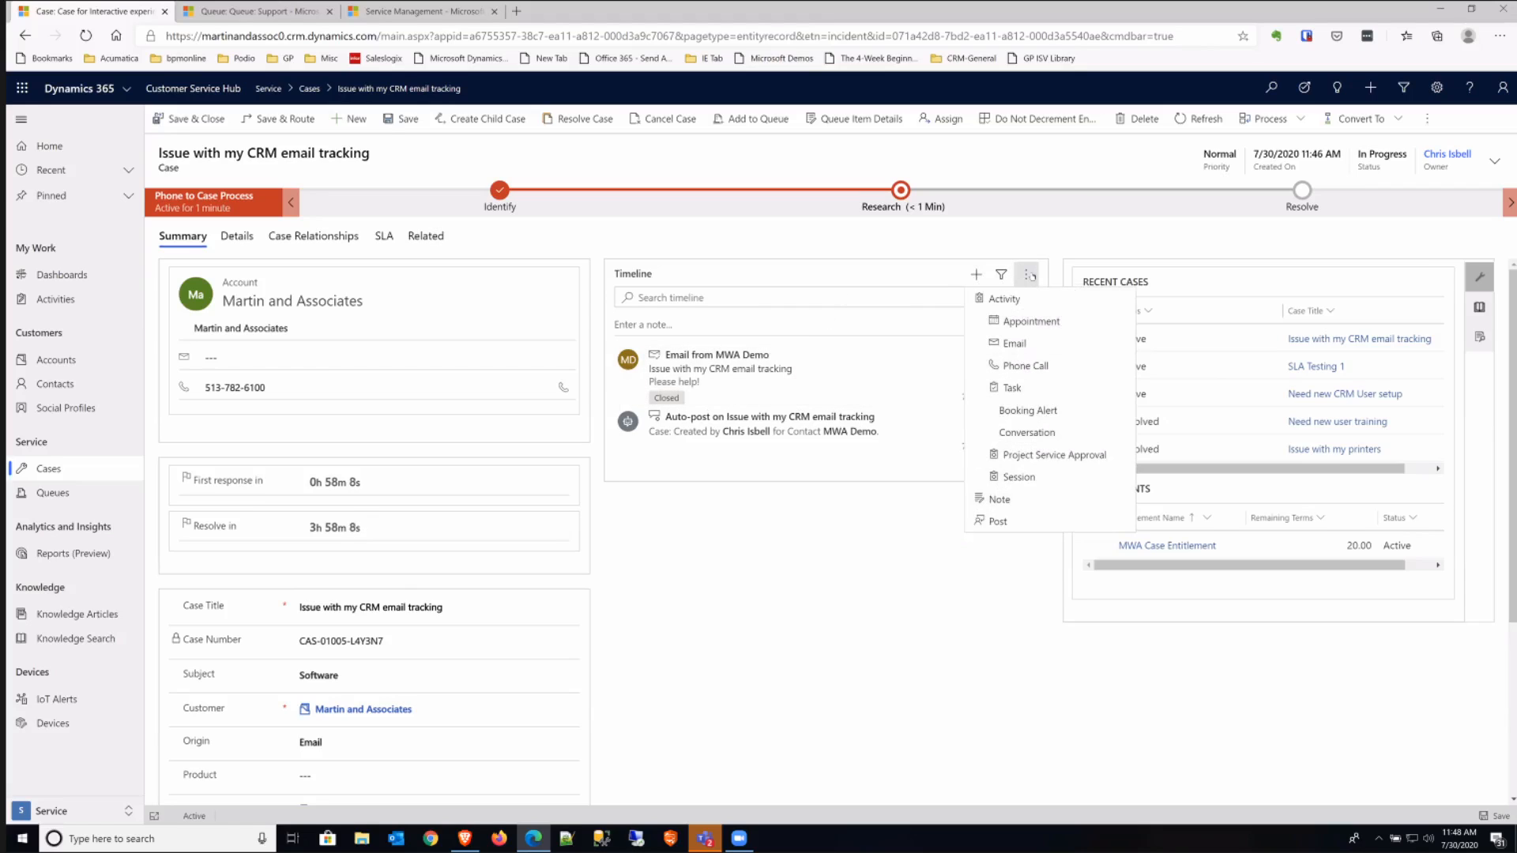
{"action": "left_click", "coordinate": [809, 529]}
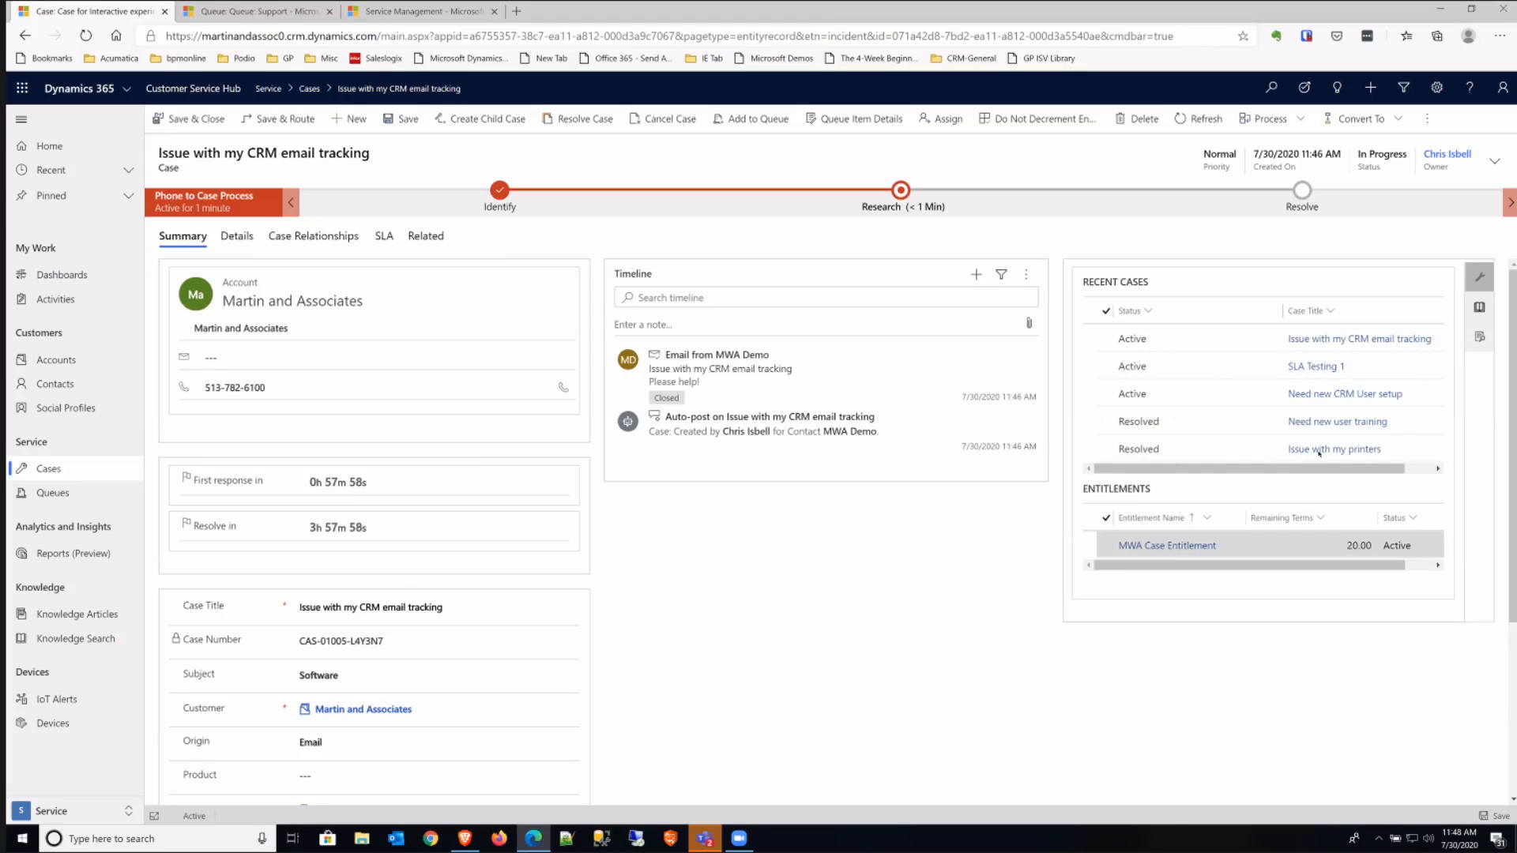
{"action": "left_click", "coordinate": [1480, 307]}
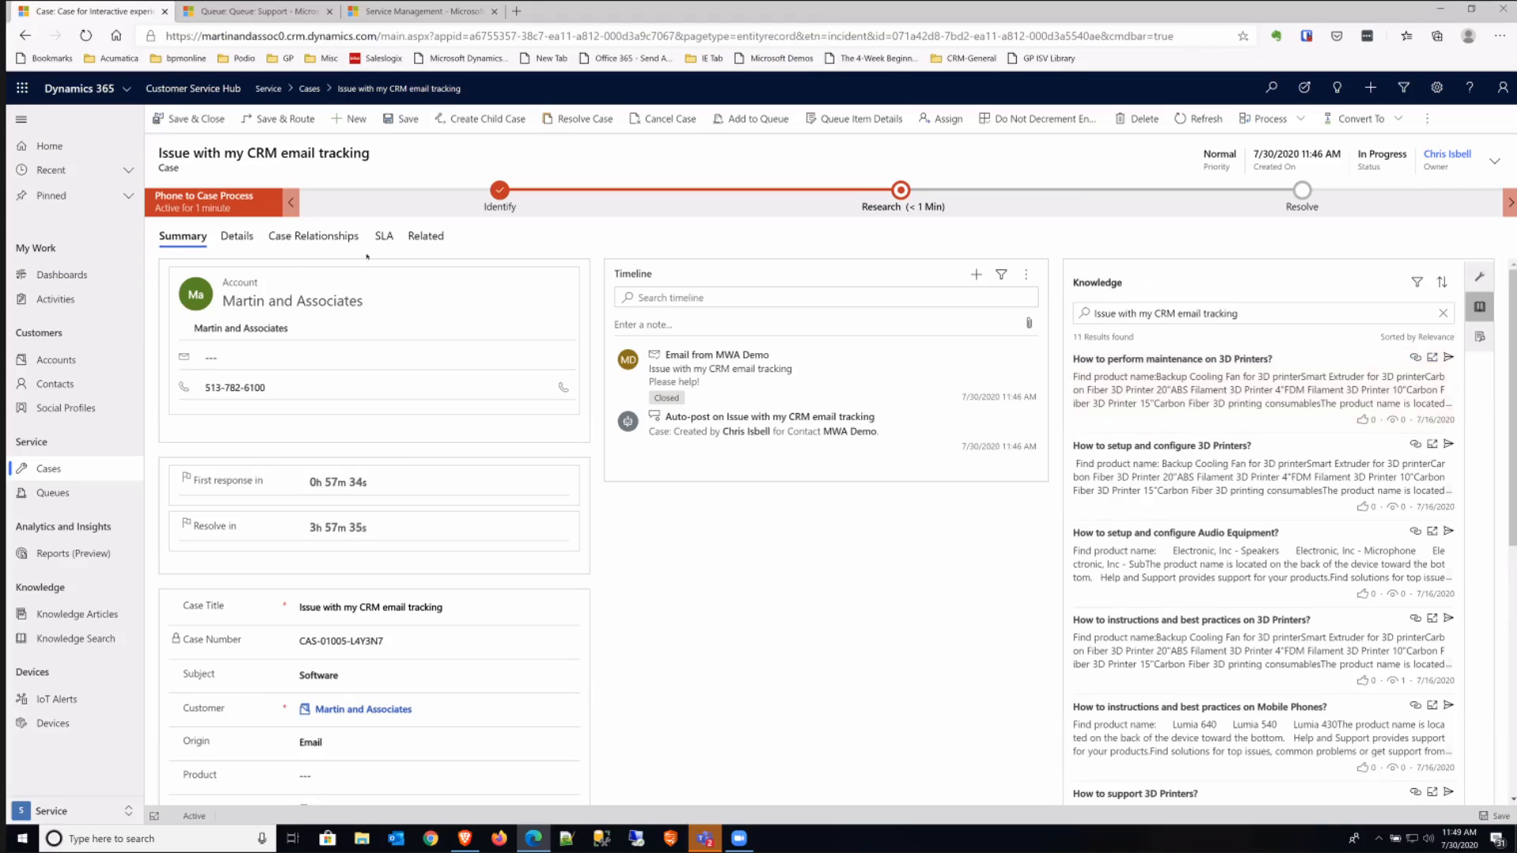
- Review the case's details, its merged and child case relationships, and its SLA KPI instances
{"action": "left_click", "coordinate": [237, 237]}
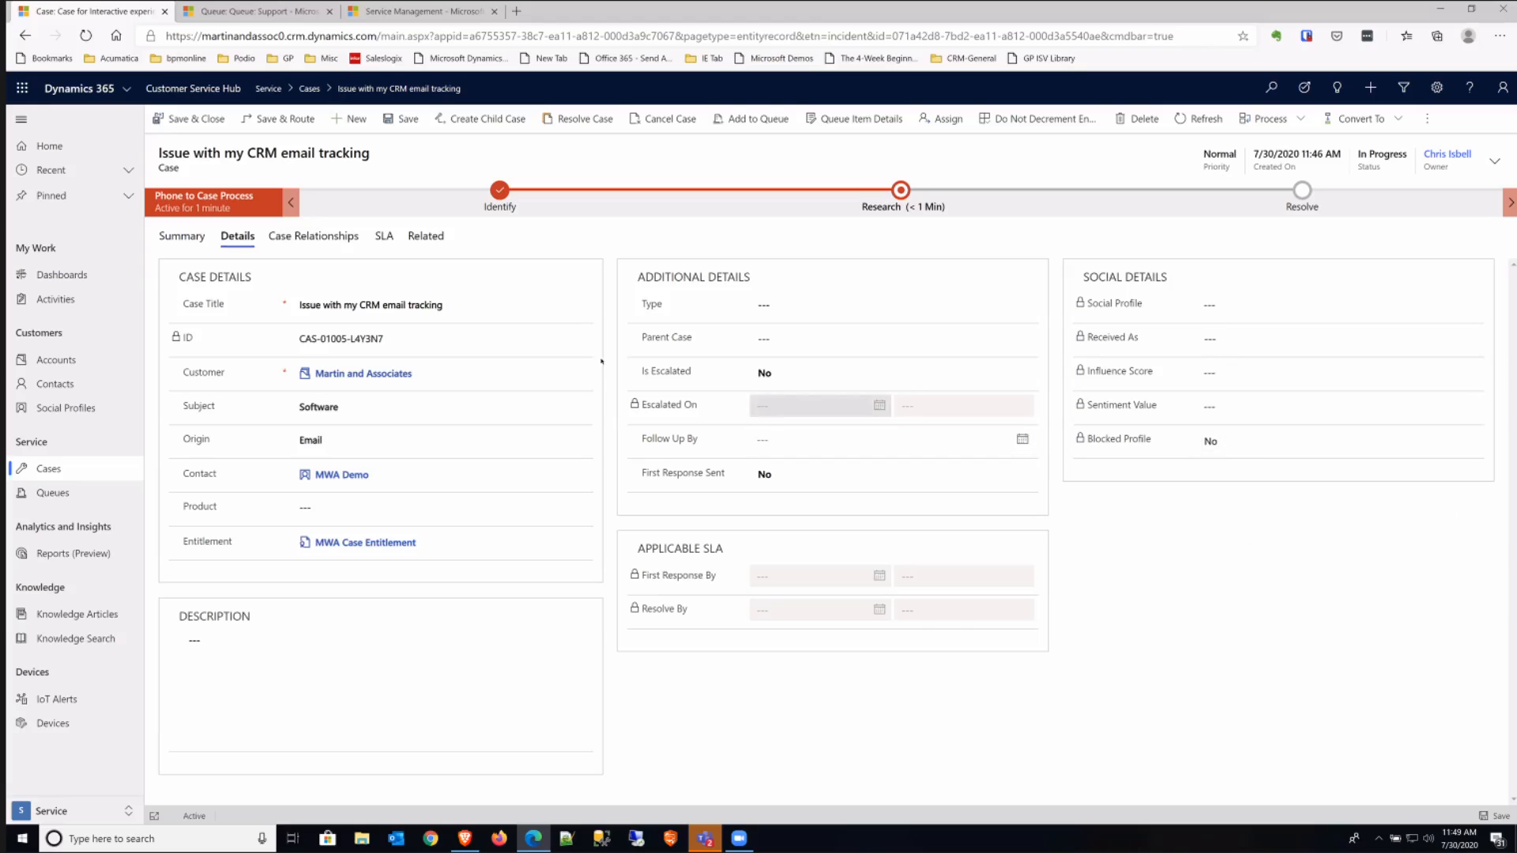
{"action": "left_click", "coordinate": [324, 237]}
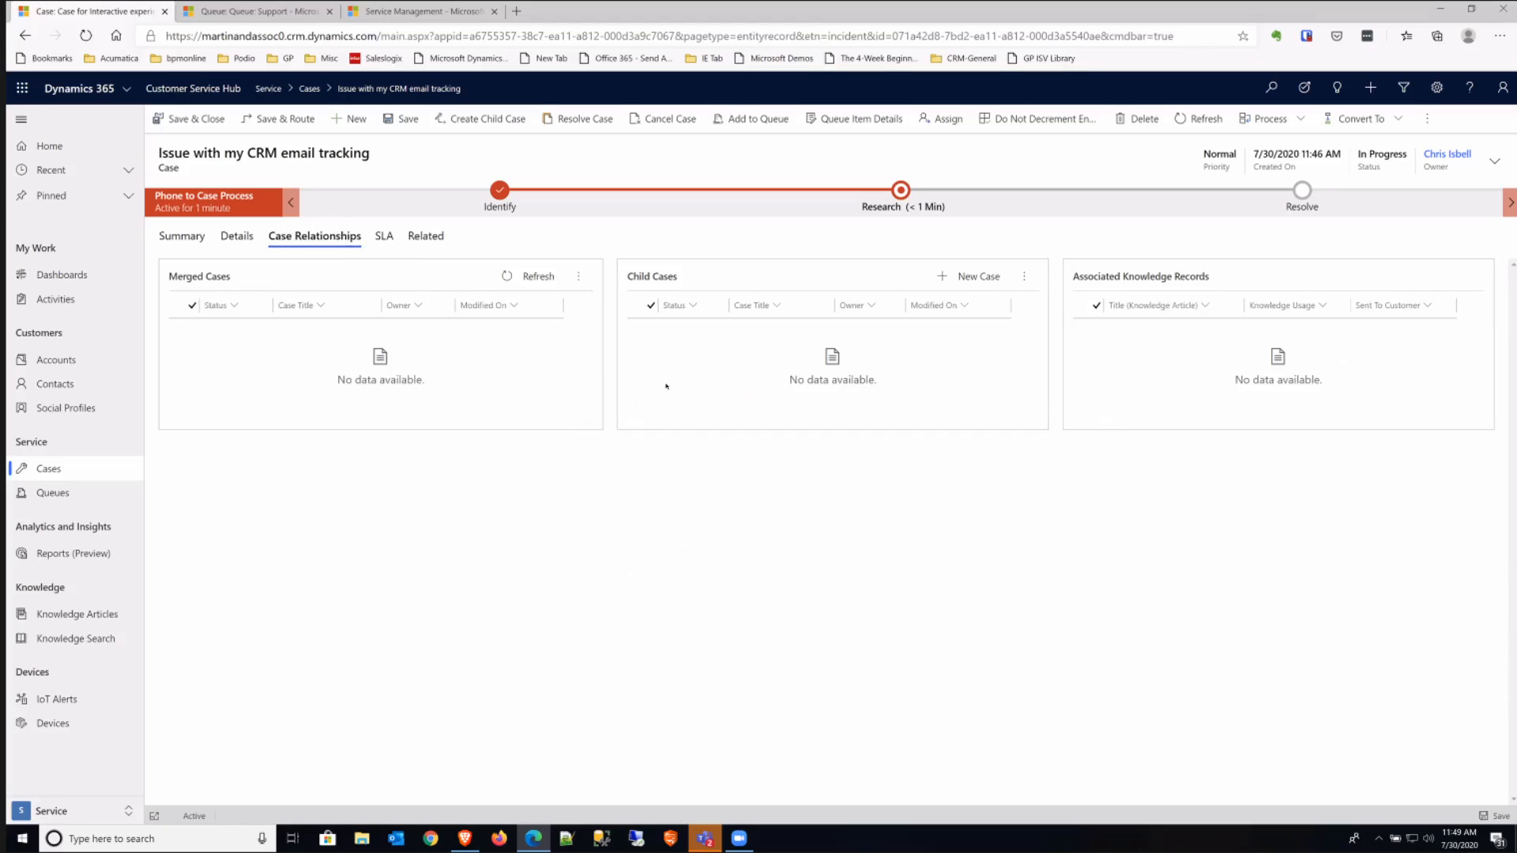
{"action": "left_click", "coordinate": [384, 236]}
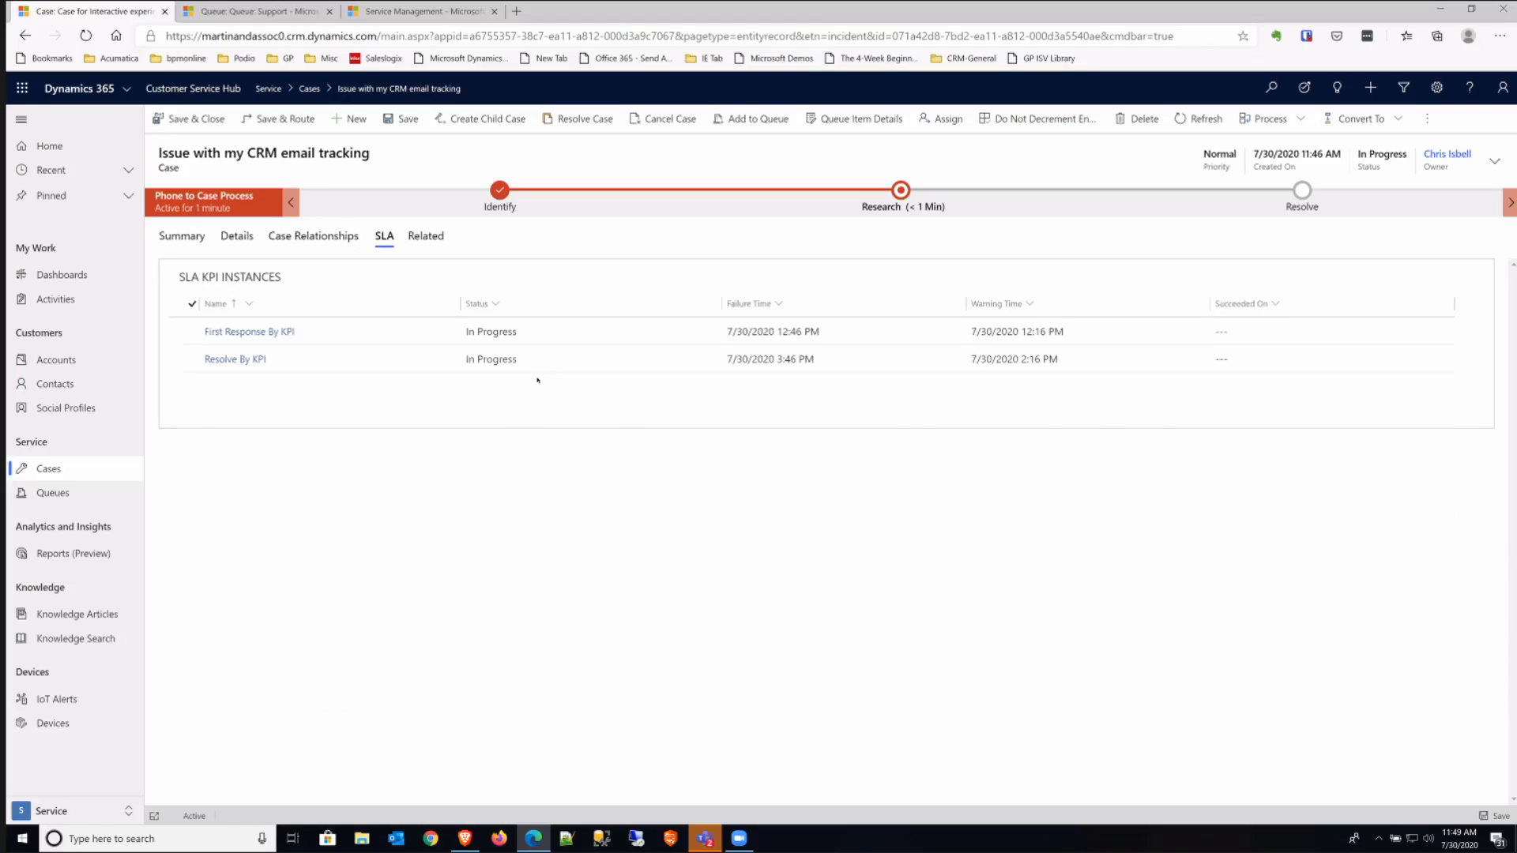
- Inspect the First Response By KPI record and return to the list of active cases
{"action": "double_click", "coordinate": [399, 333]}
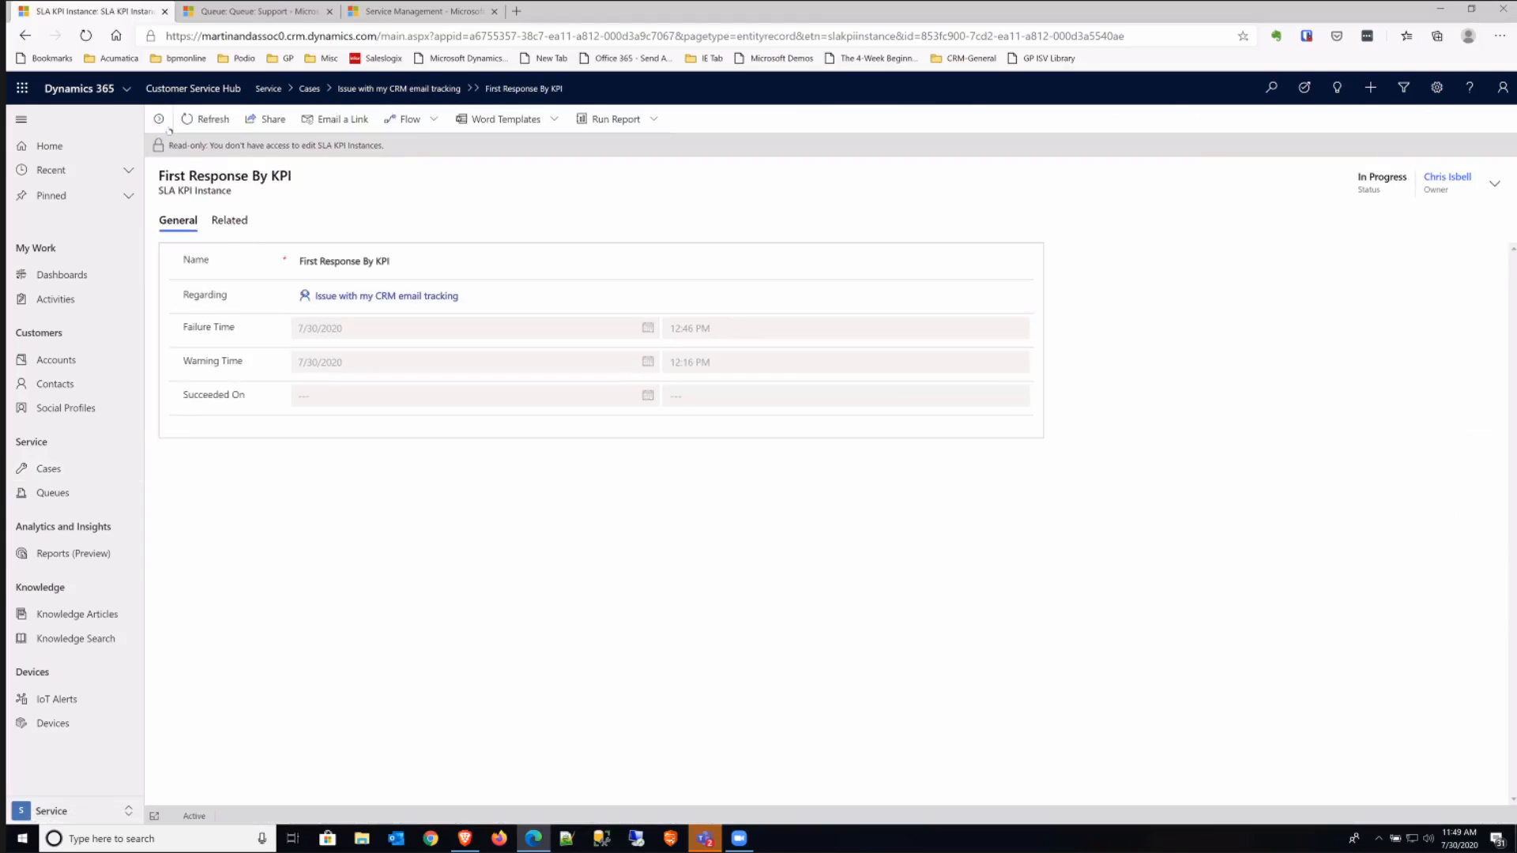
{"action": "left_click", "coordinate": [26, 36]}
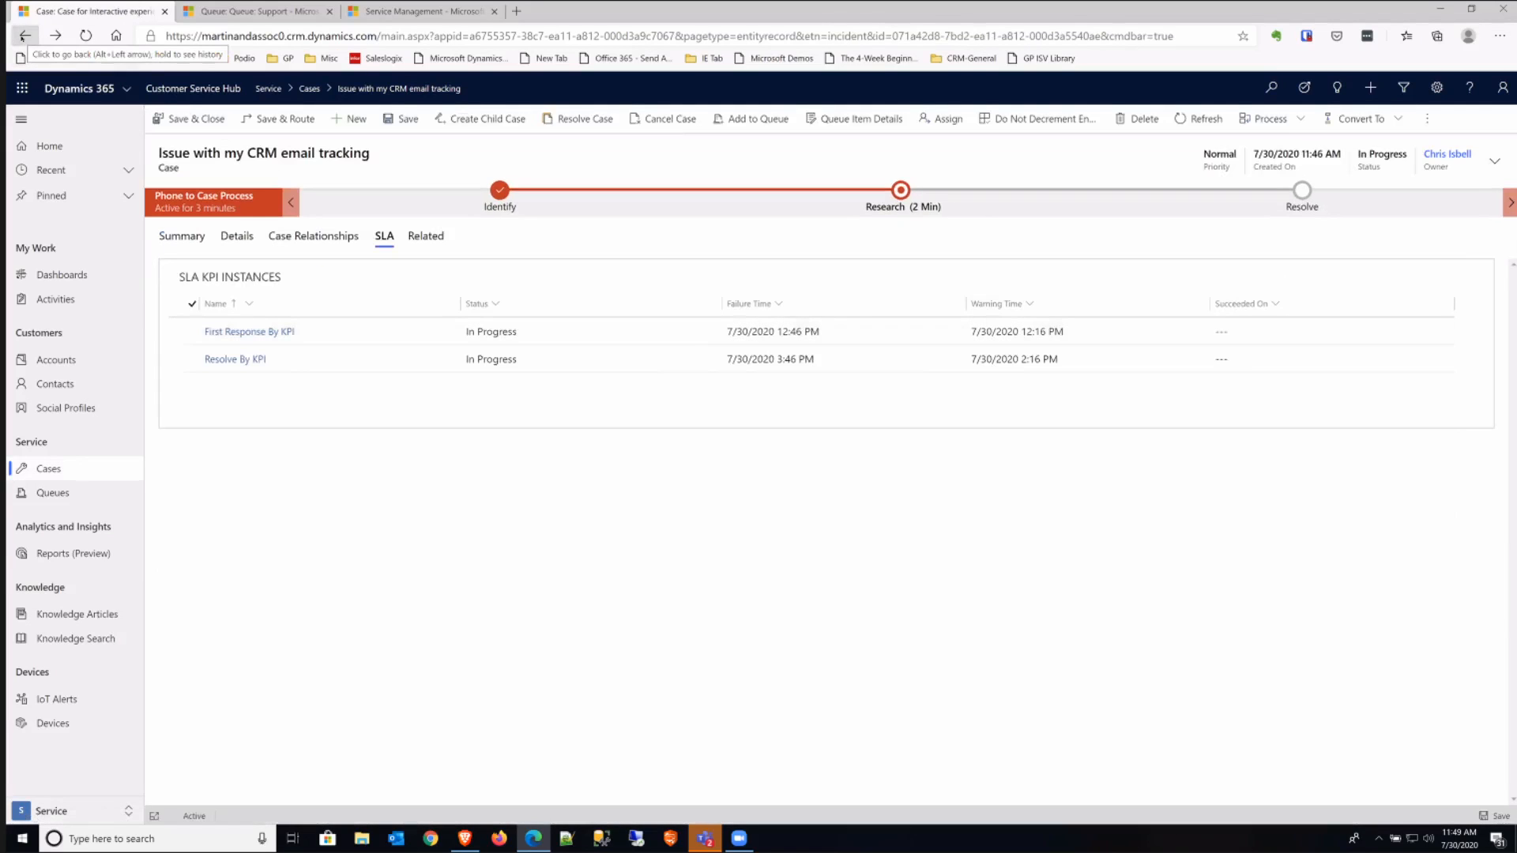
{"action": "left_click", "coordinate": [25, 36]}
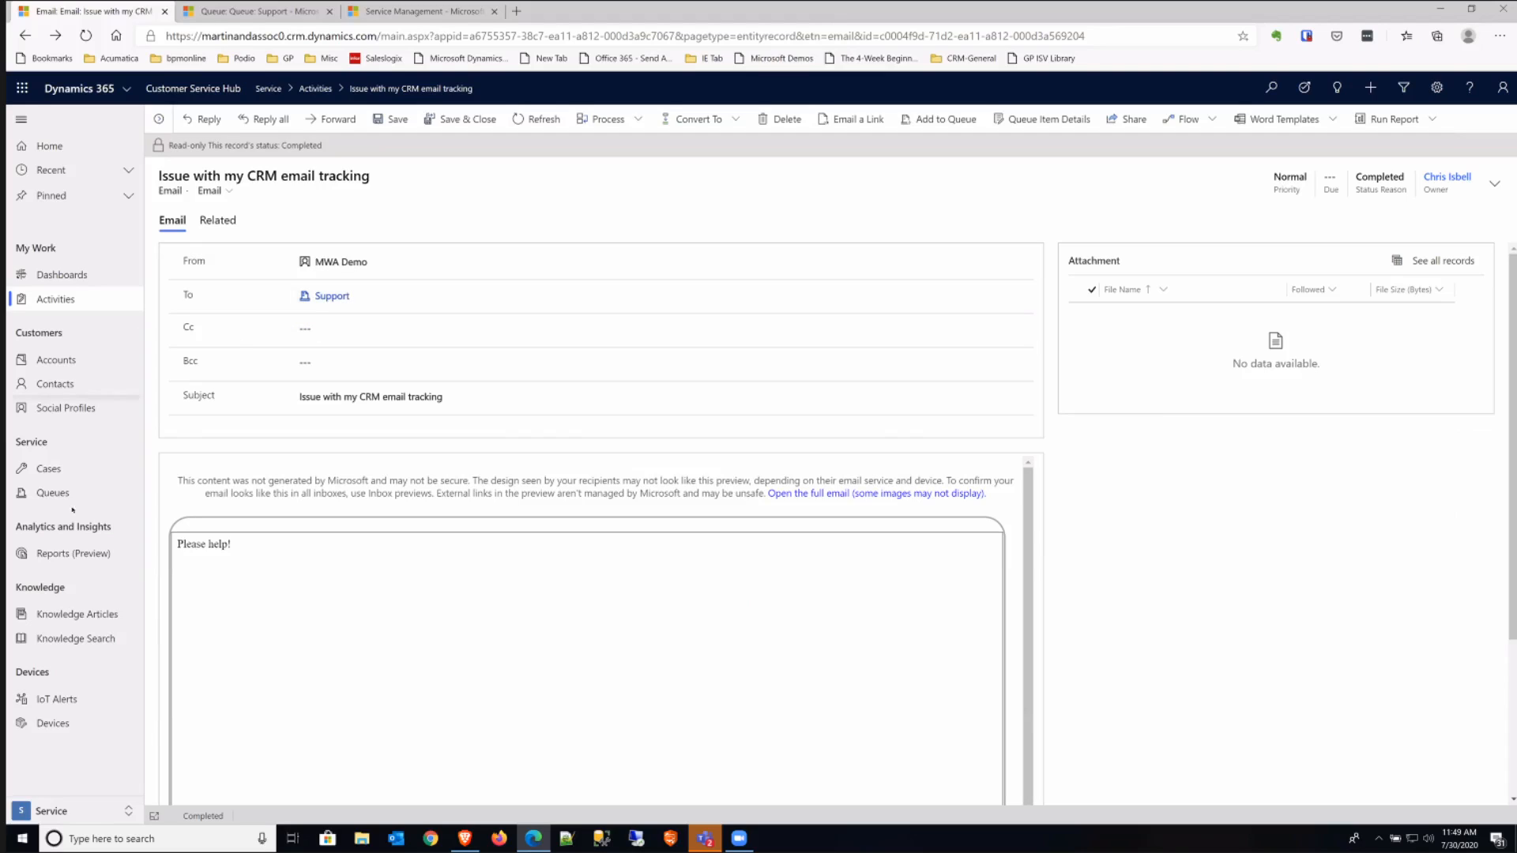
{"action": "left_click", "coordinate": [49, 469]}
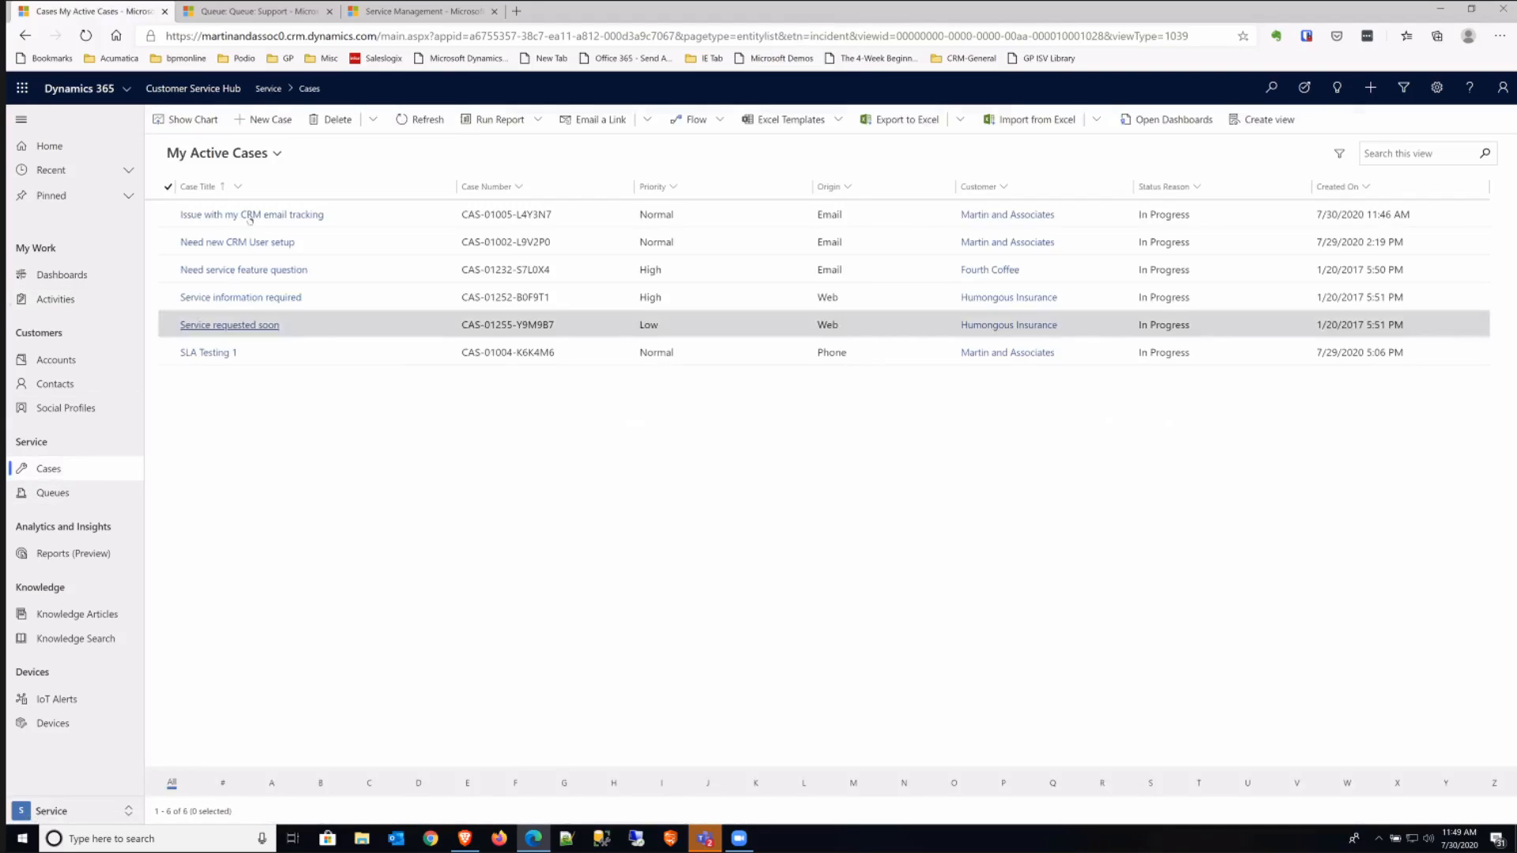